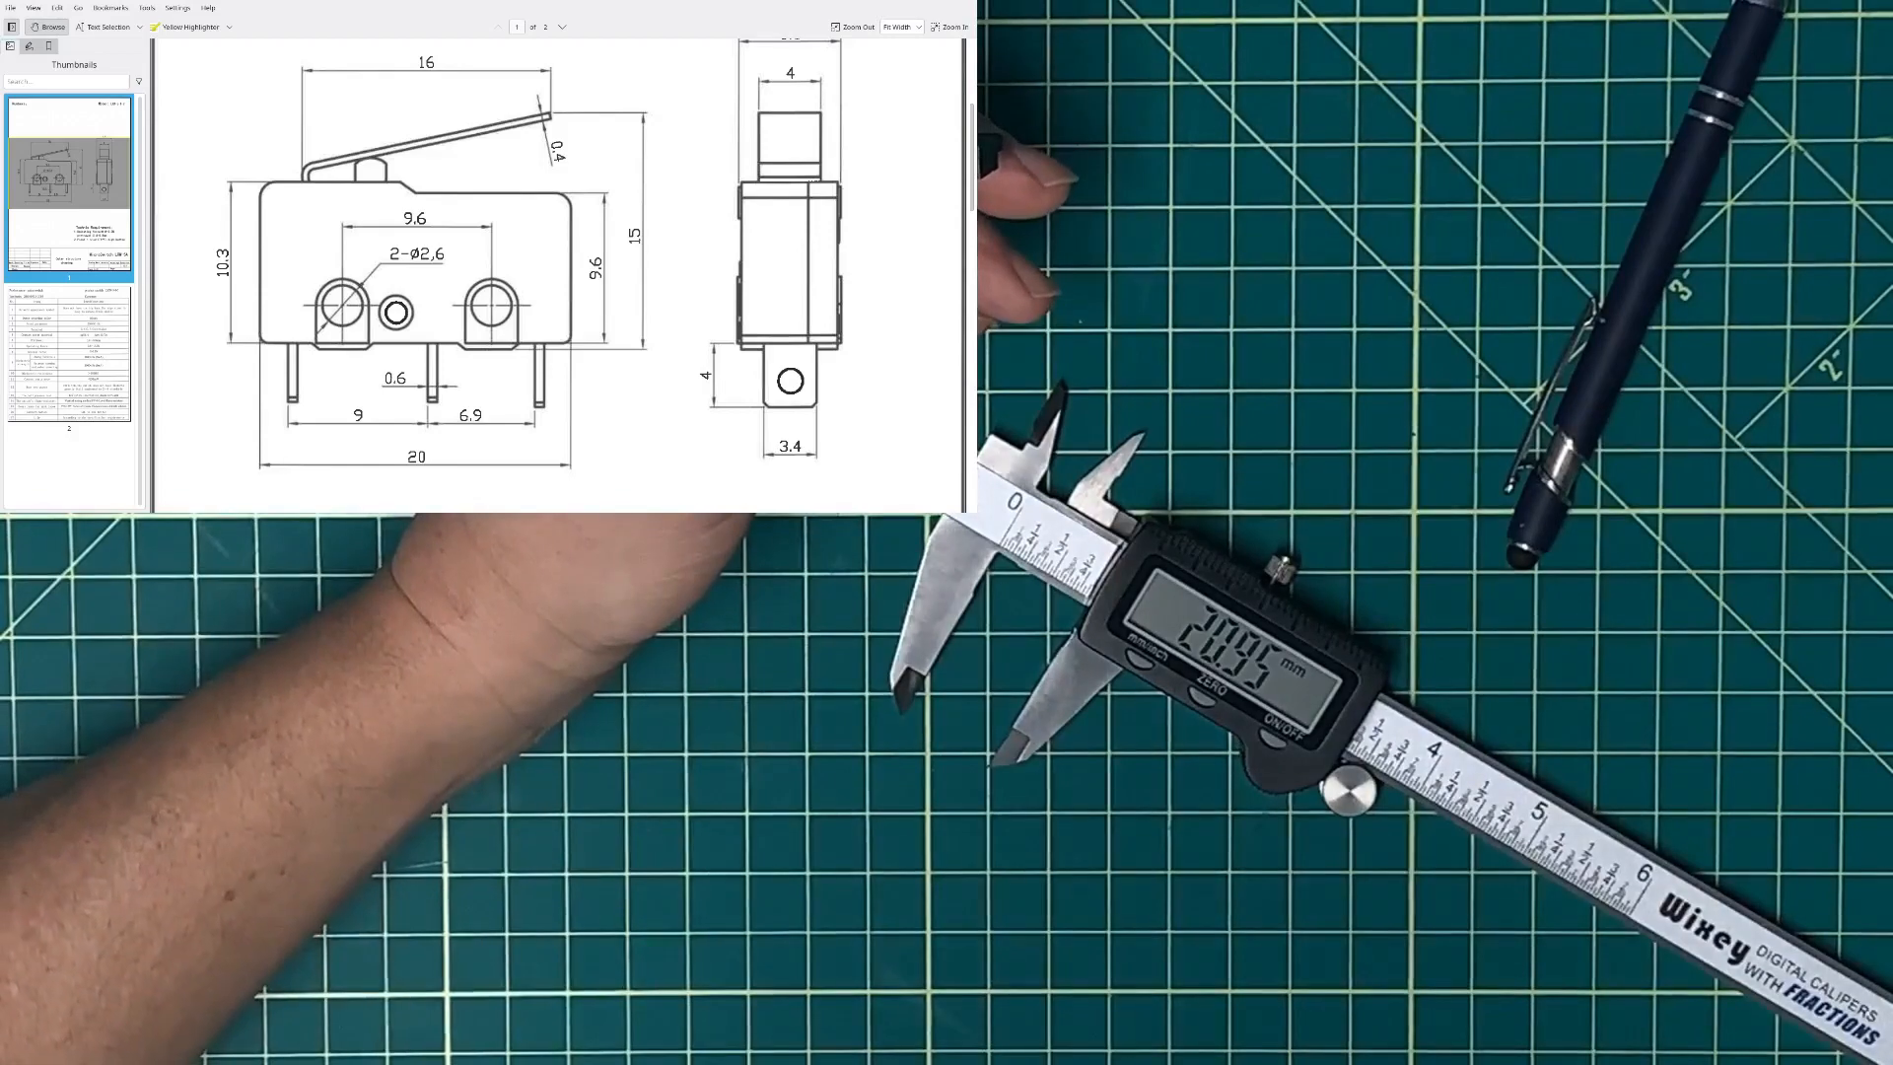
# Step: Scroll the microswitch's dimensioned datasheet drawing in Okular to compare it with caliper measurements
pyautogui.scroll(2, 364, 508)
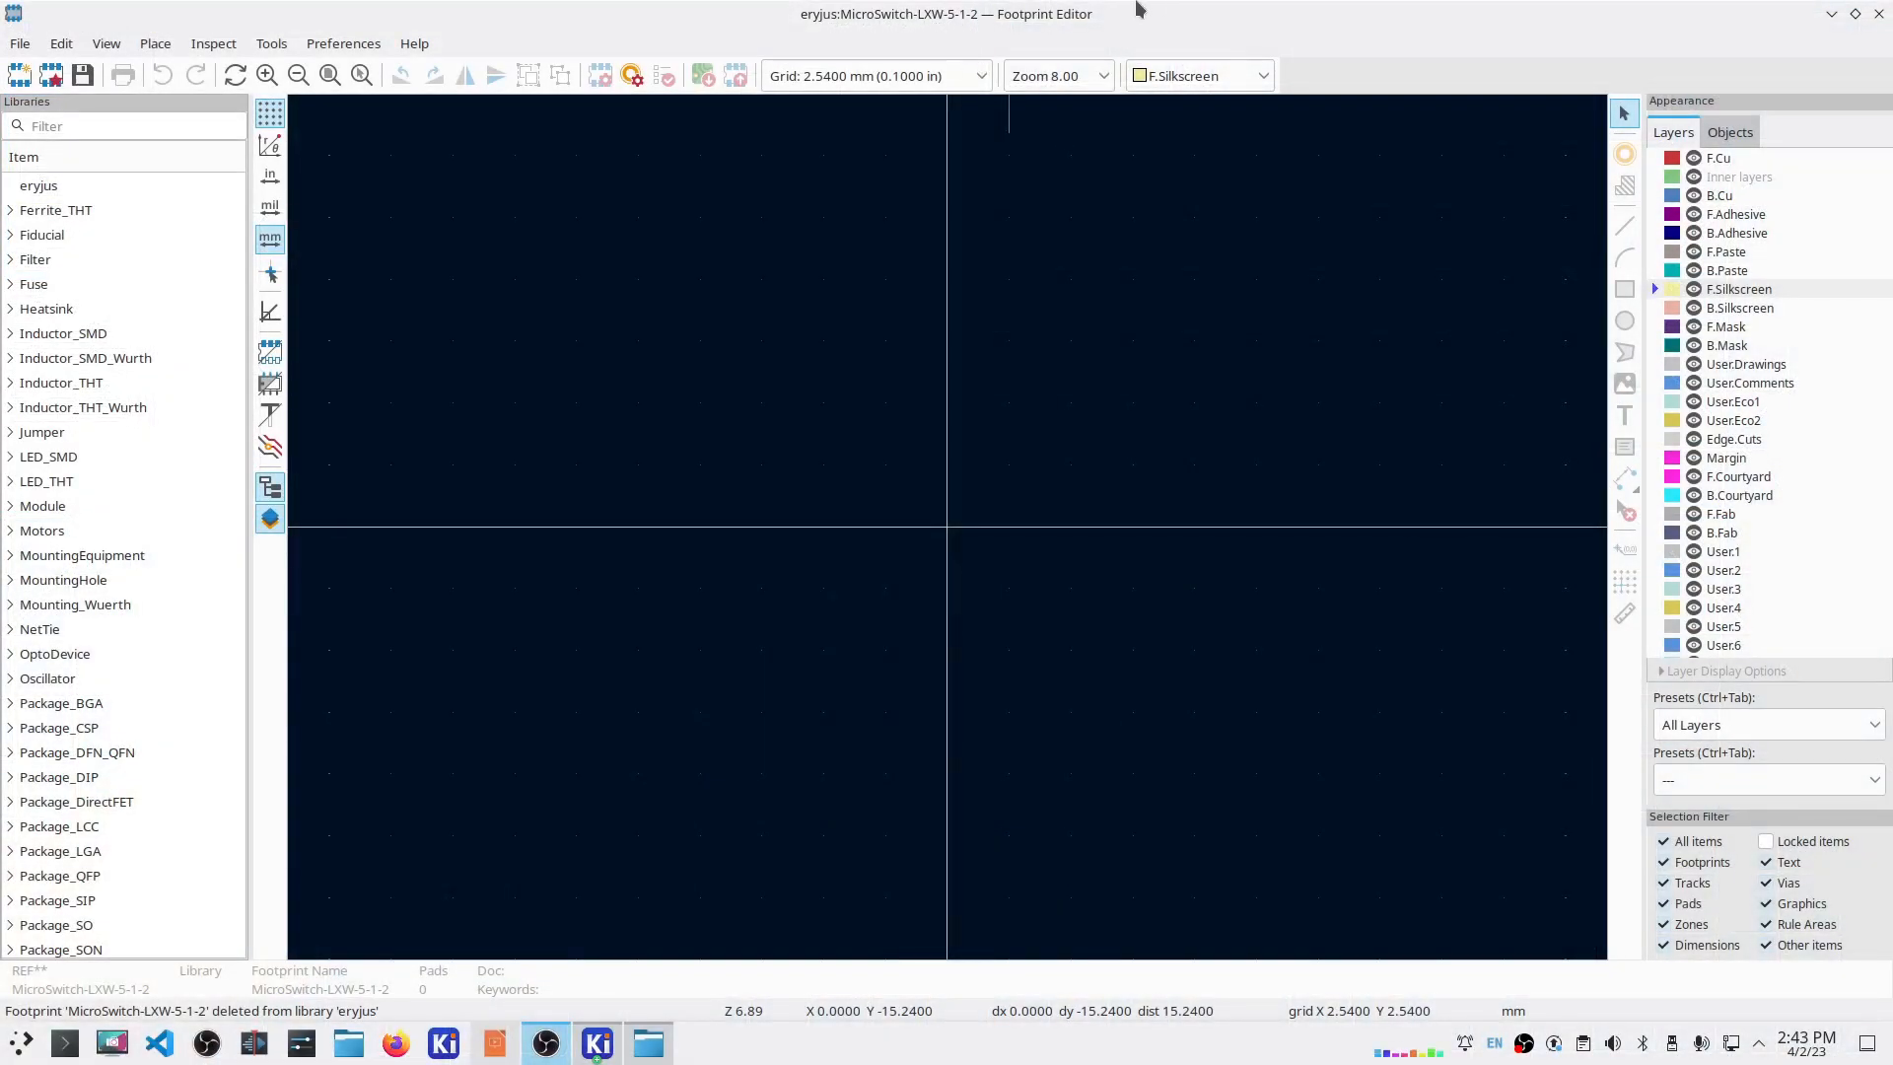
# Step: Create a new through-hole footprint named Microswitch-LXW-5-1-2 in the eryjus library
pyautogui.scroll(3, 144, 421)
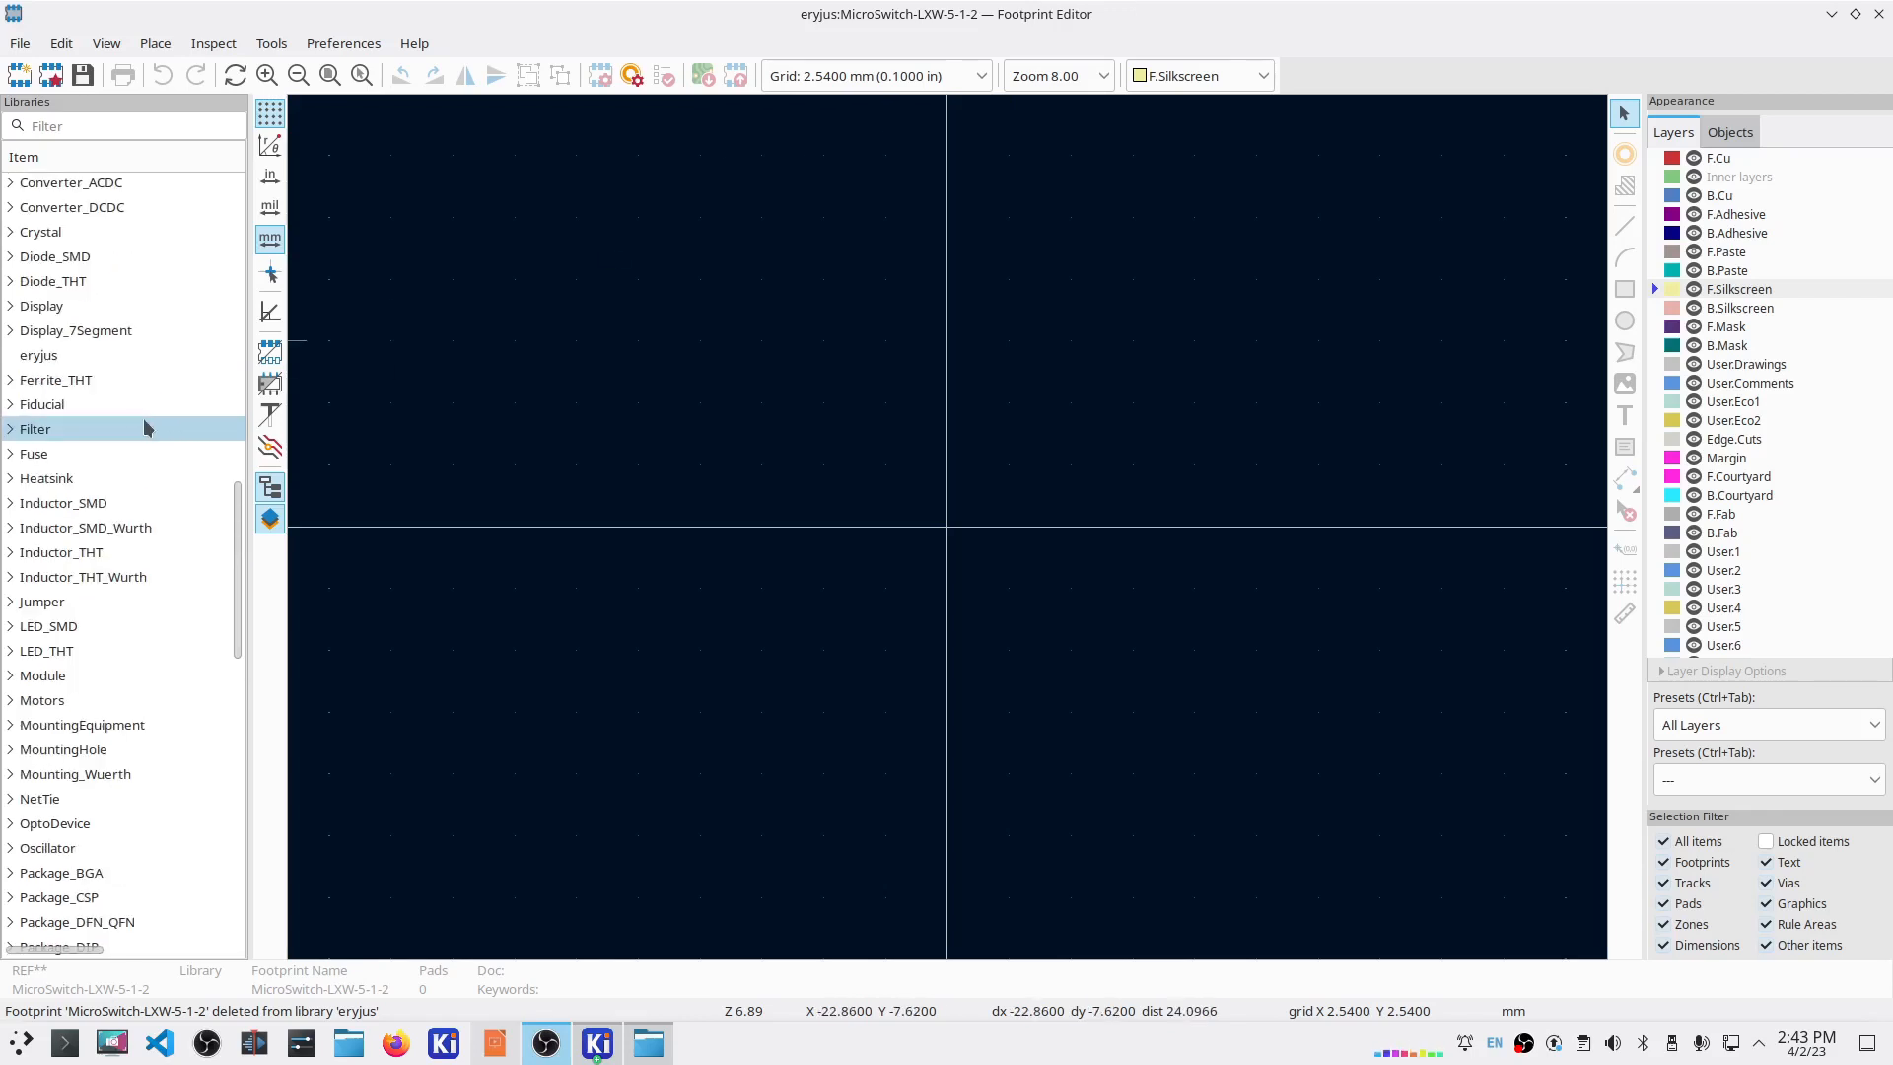
pyautogui.click(59, 361)
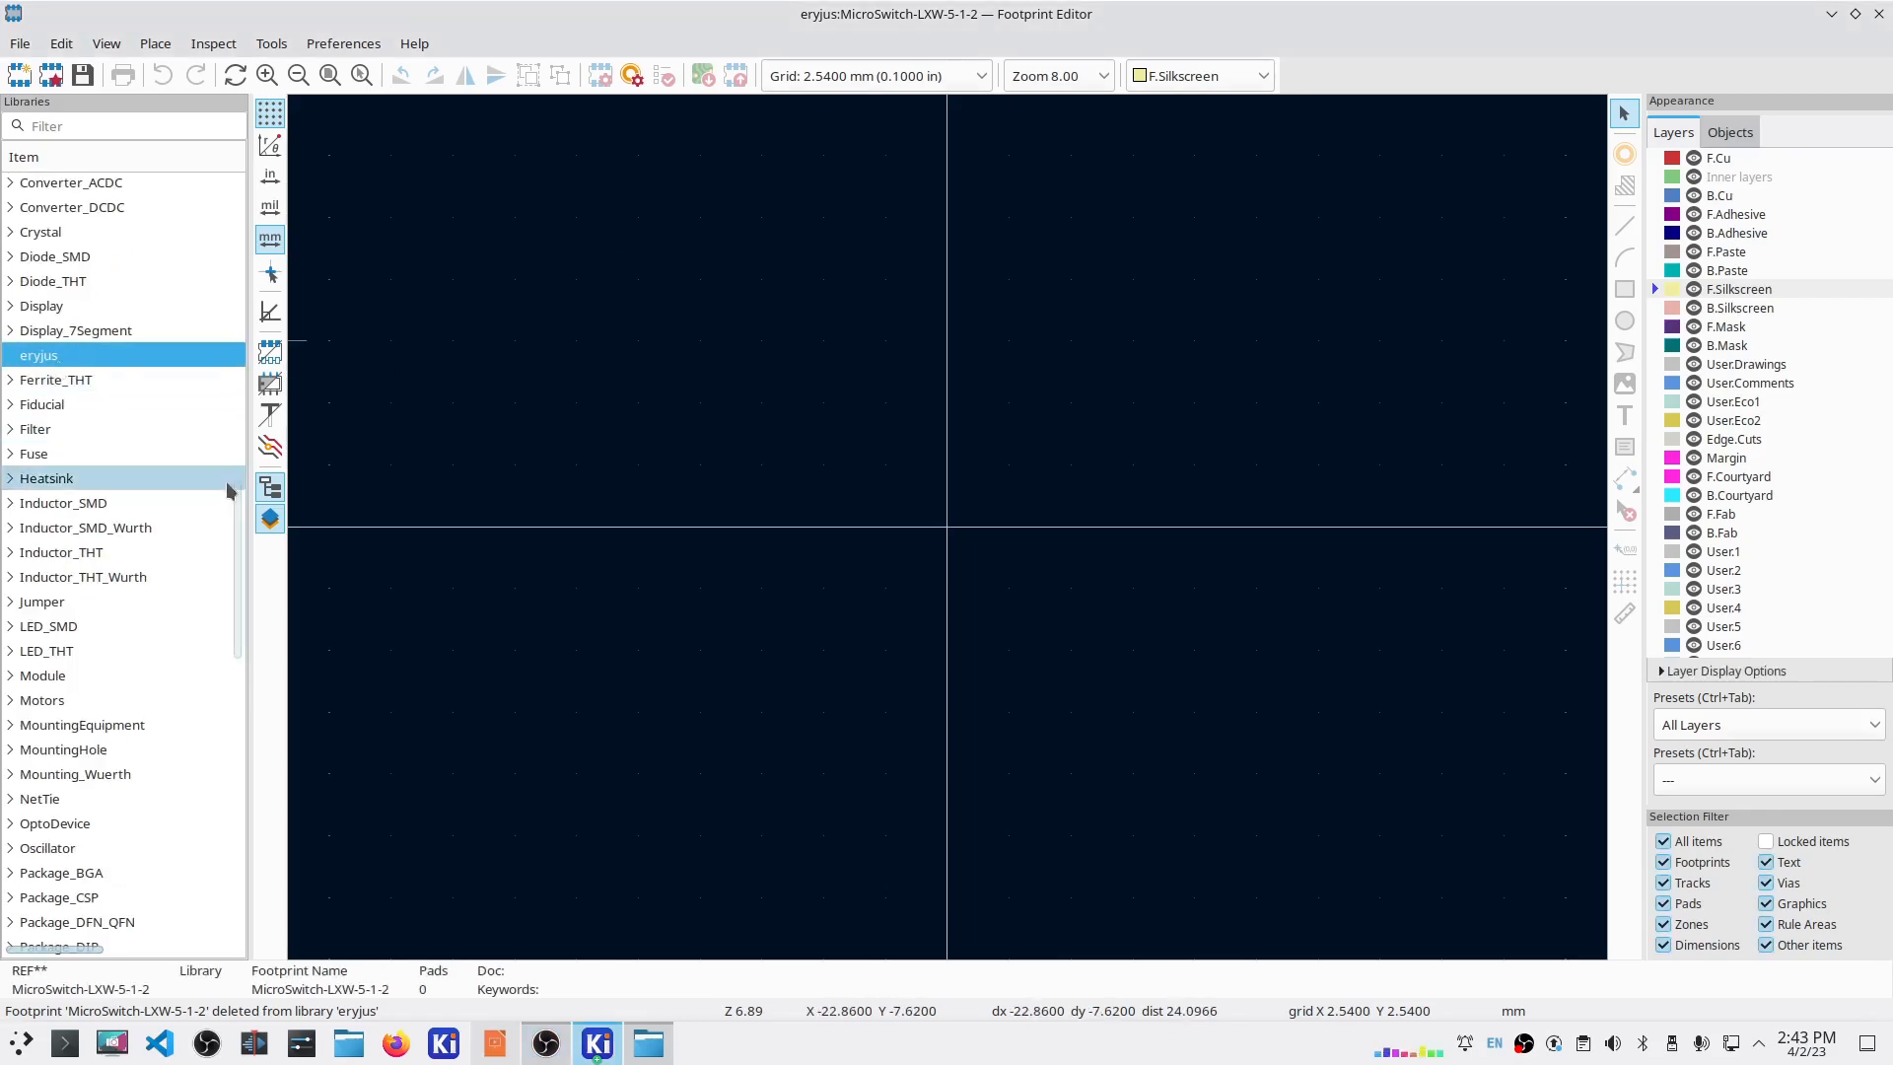
pyautogui.rightClick(52, 355)
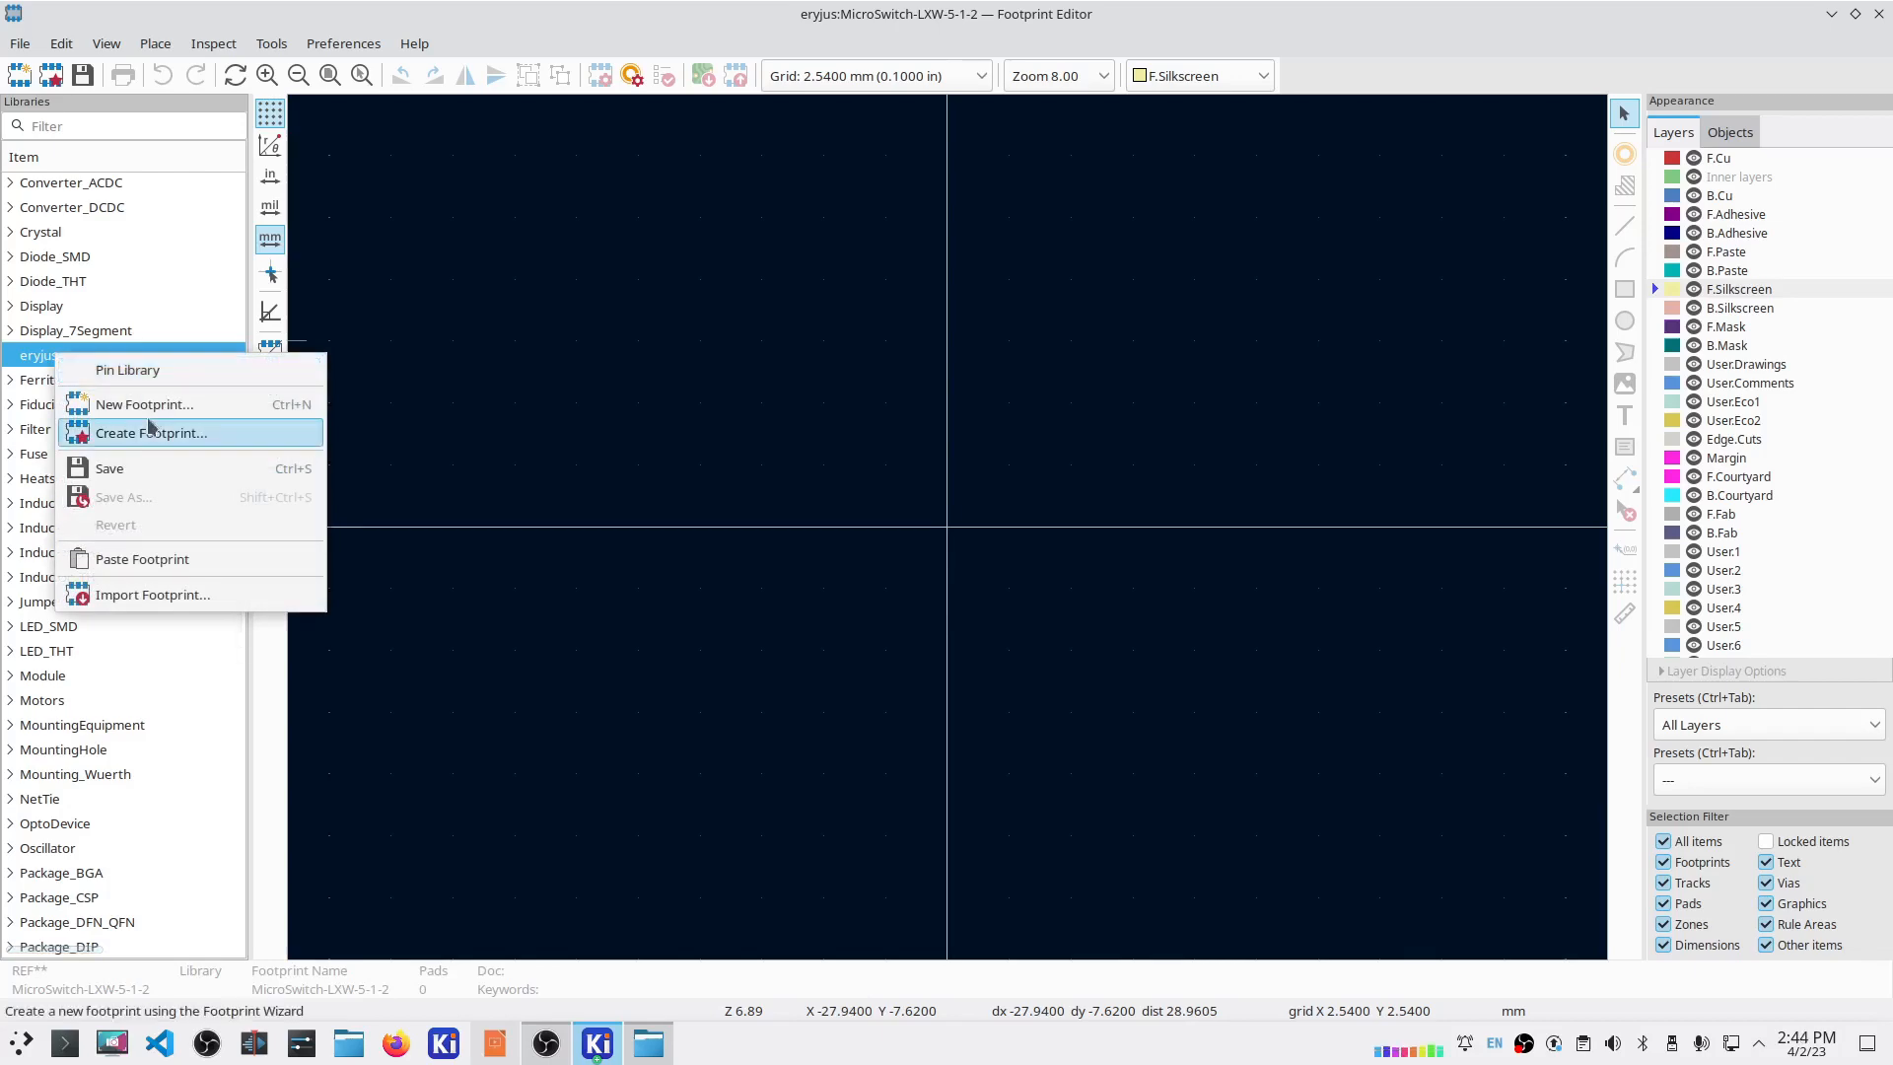
pyautogui.click(138, 401)
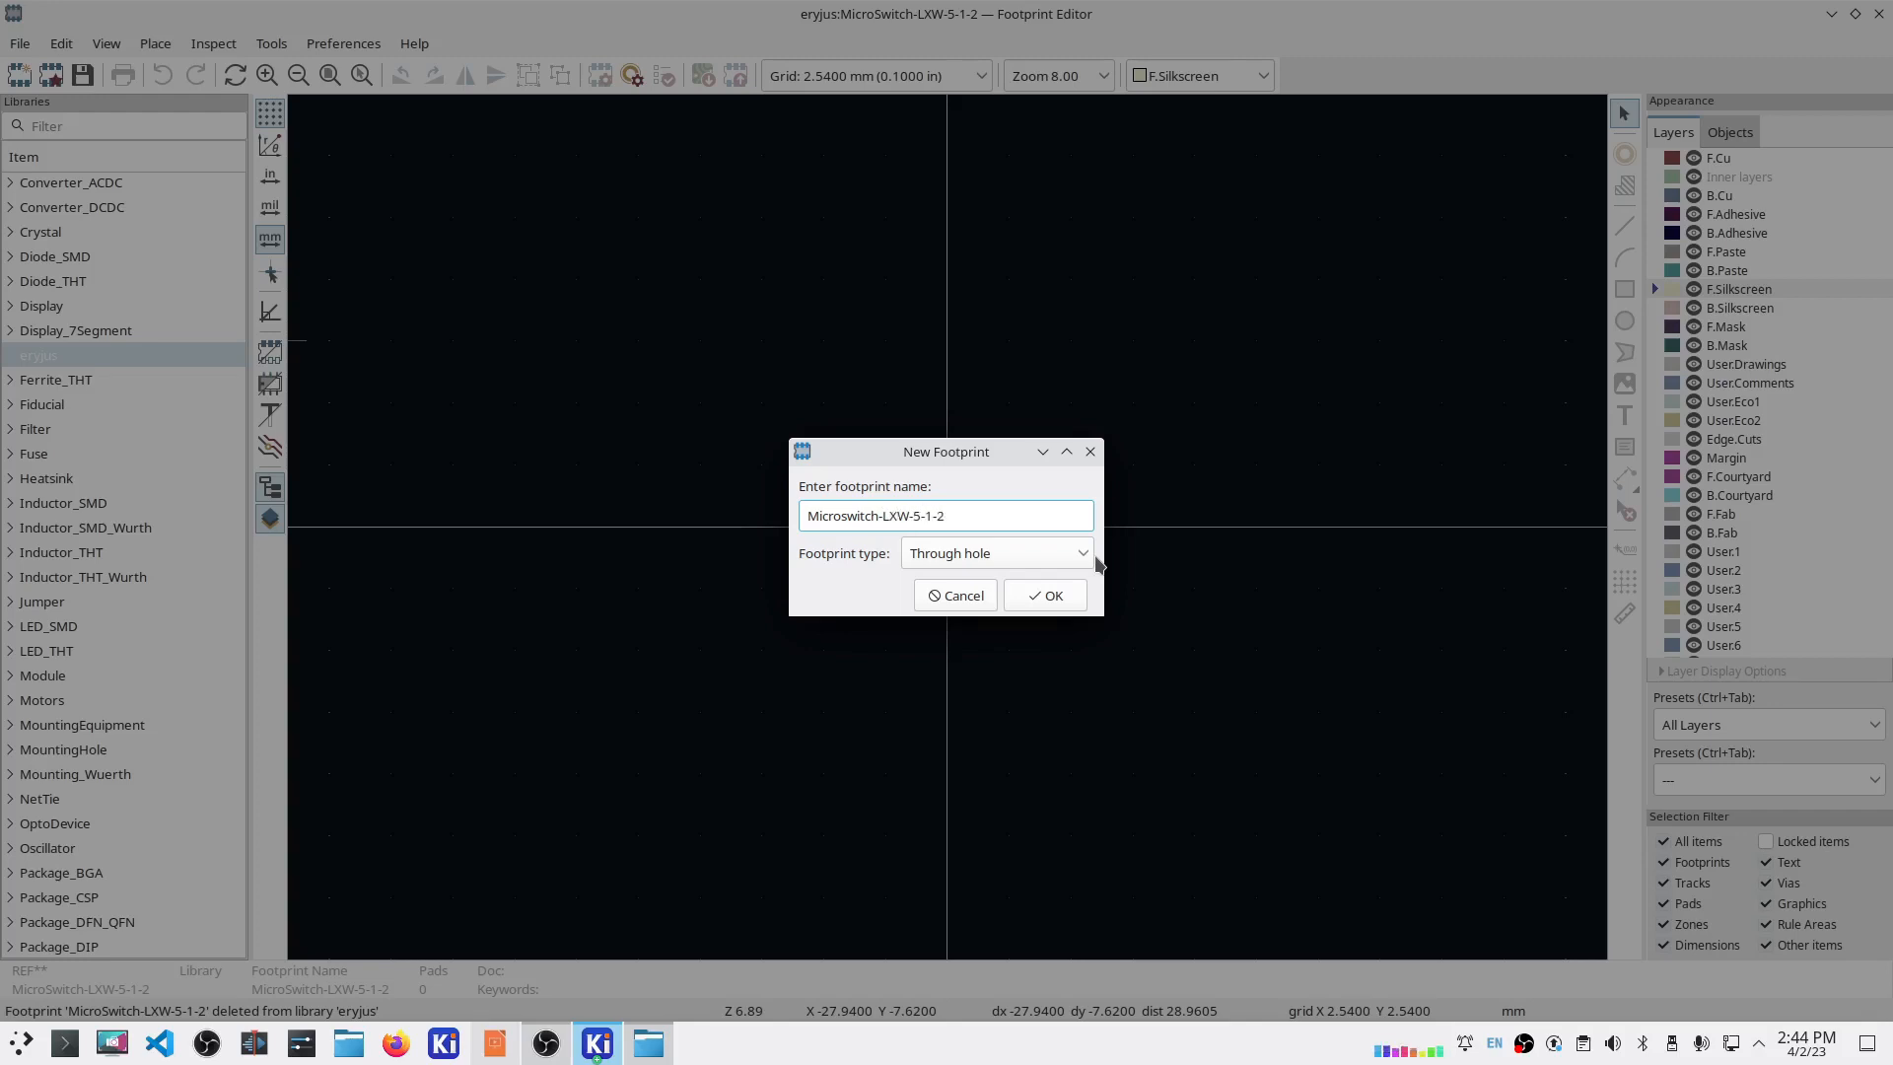
pyautogui.click(1053, 599)
# Step: Drag the value and ${REFERENCE} texts down and REF** up, 10.16 mm above the origin
pyautogui.click(963, 589)
pyautogui.moveTo(962, 589); pyautogui.dragTo(963, 833)
pyautogui.click(967, 571)
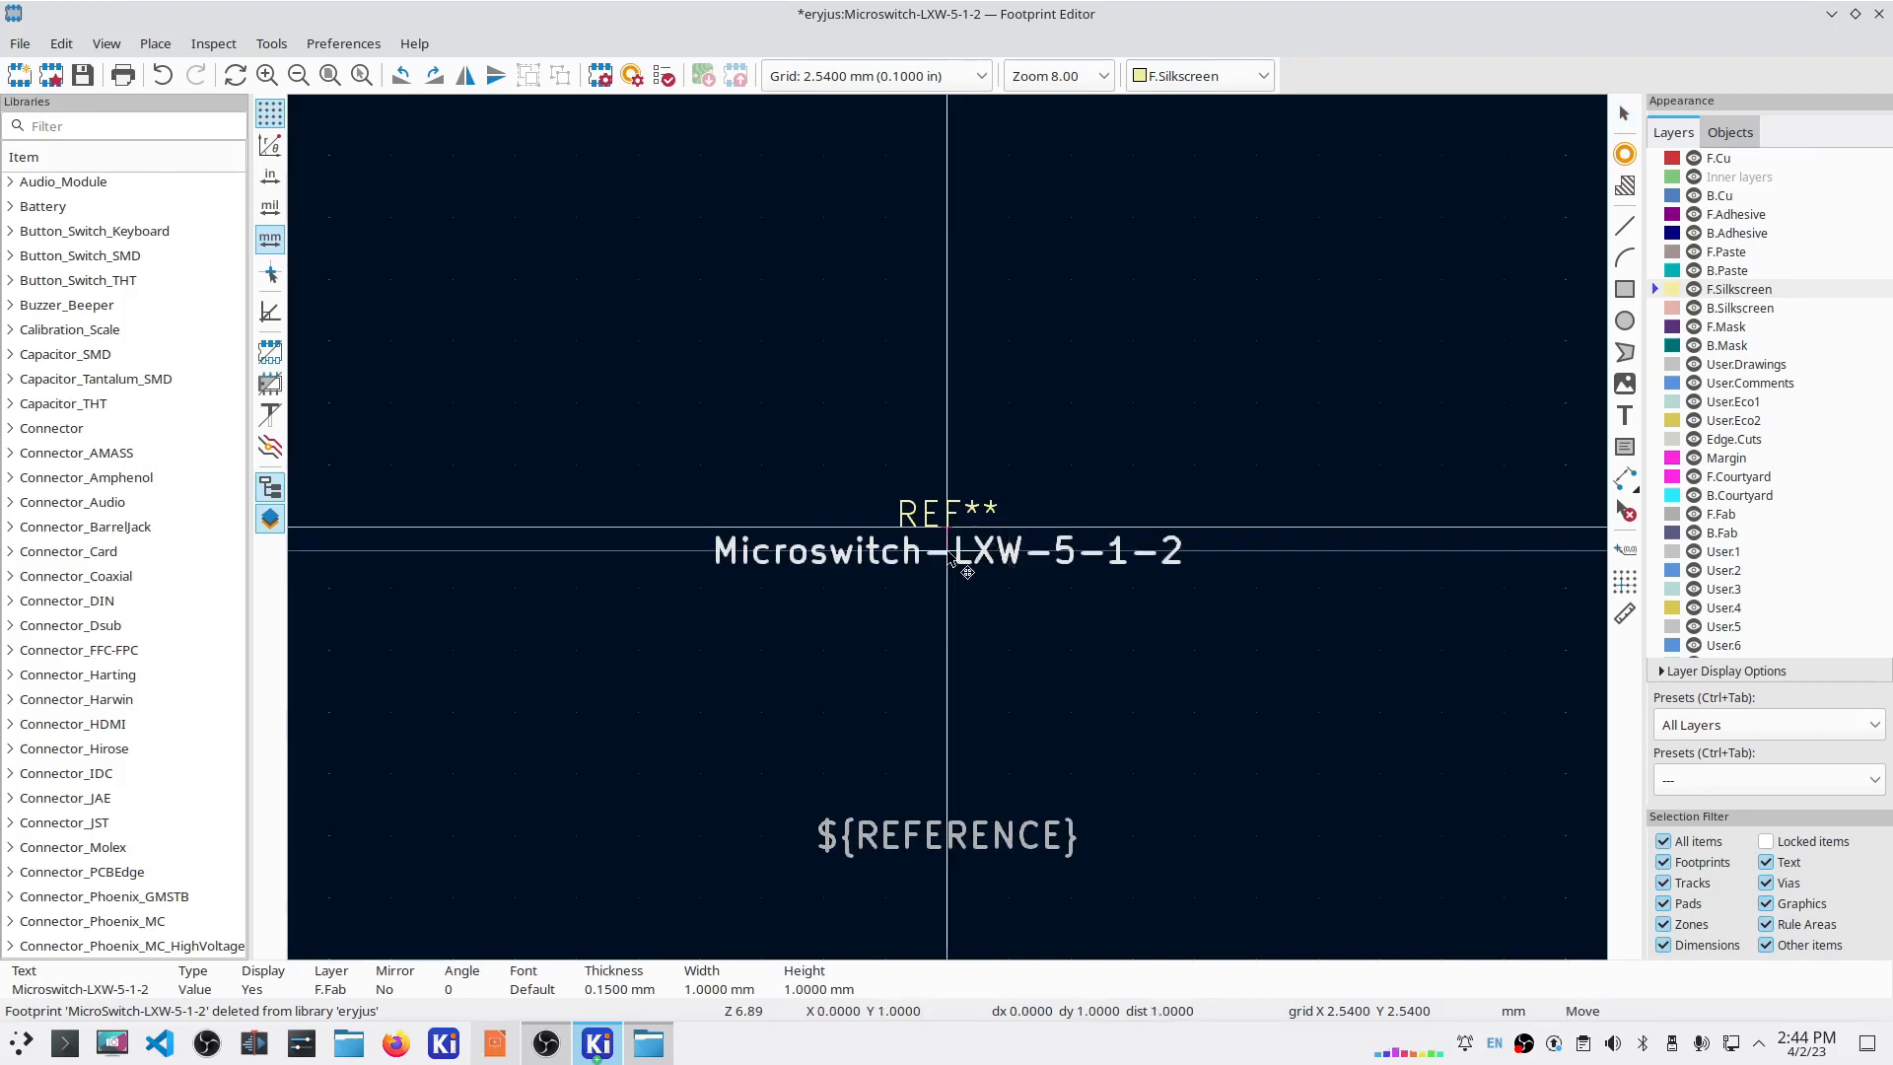
pyautogui.moveTo(967, 572); pyautogui.dragTo(968, 819)
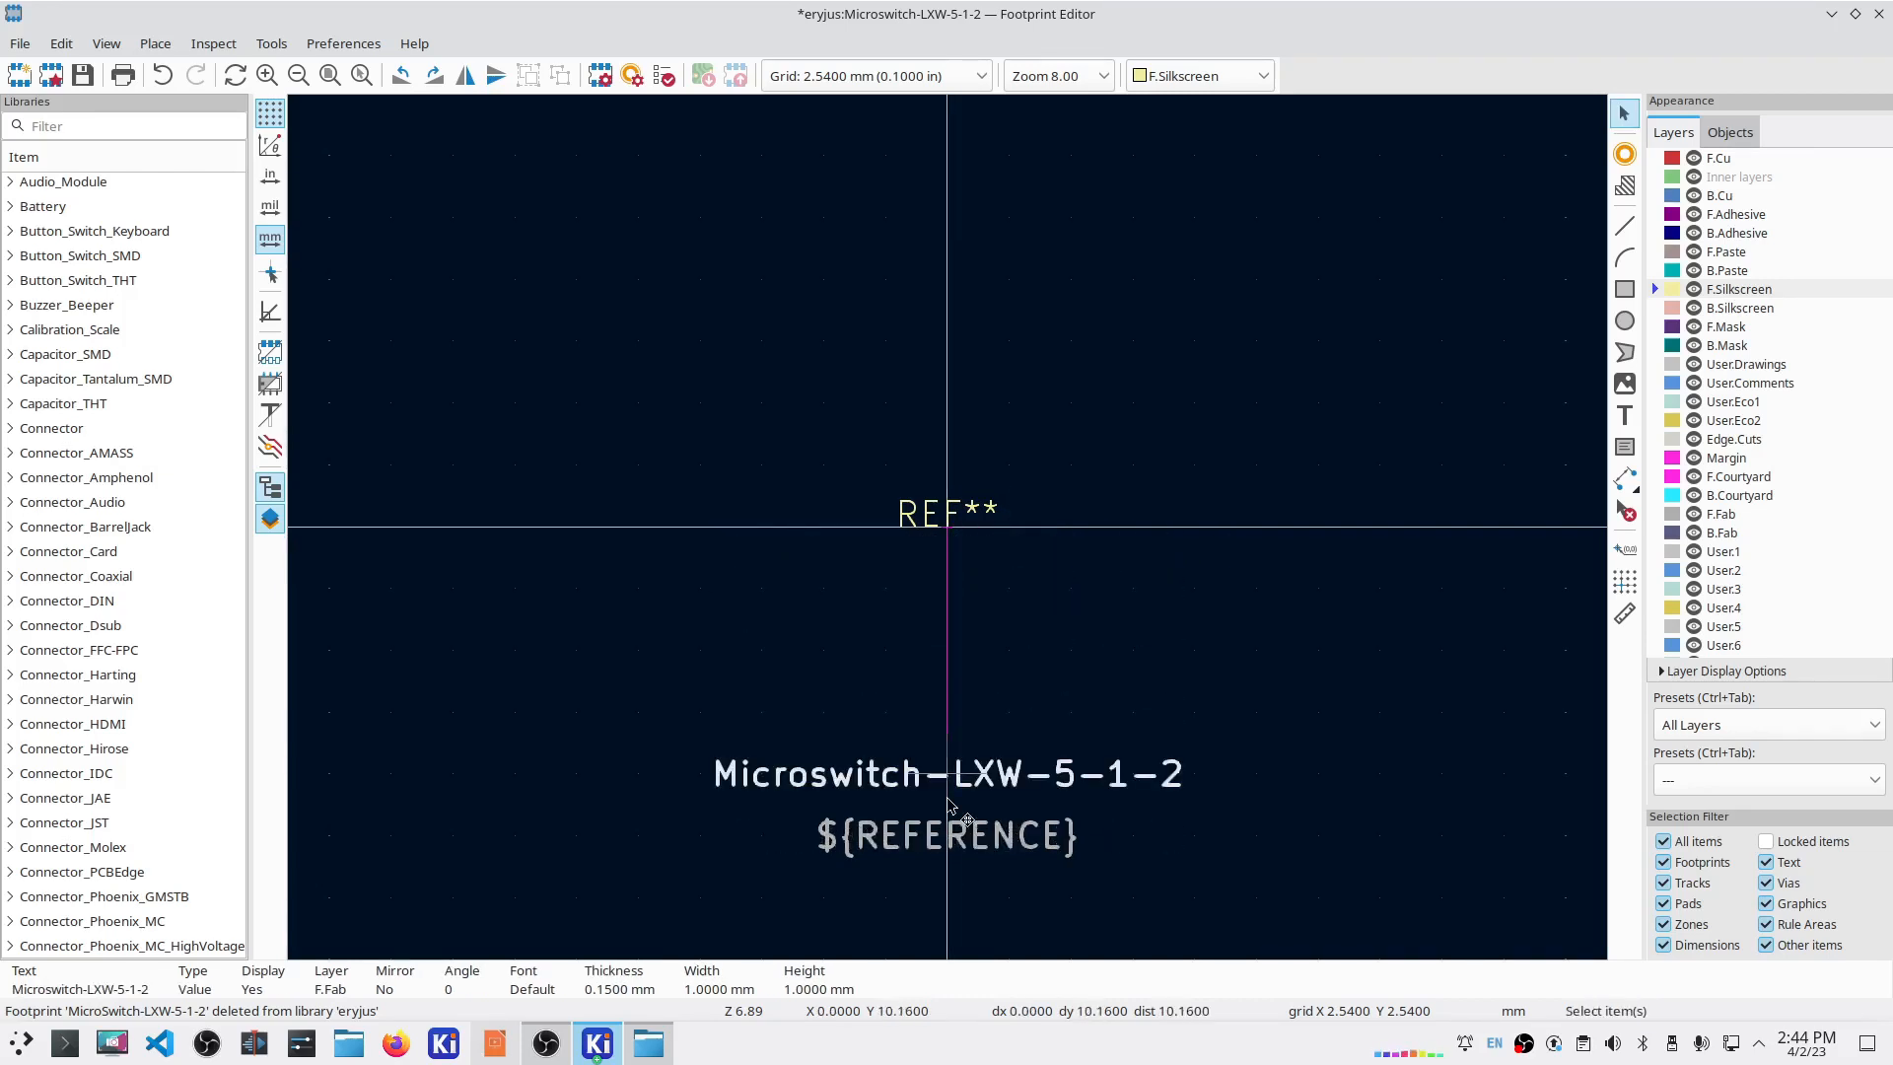
pyautogui.moveTo(947, 515); pyautogui.dragTo(976, 280)
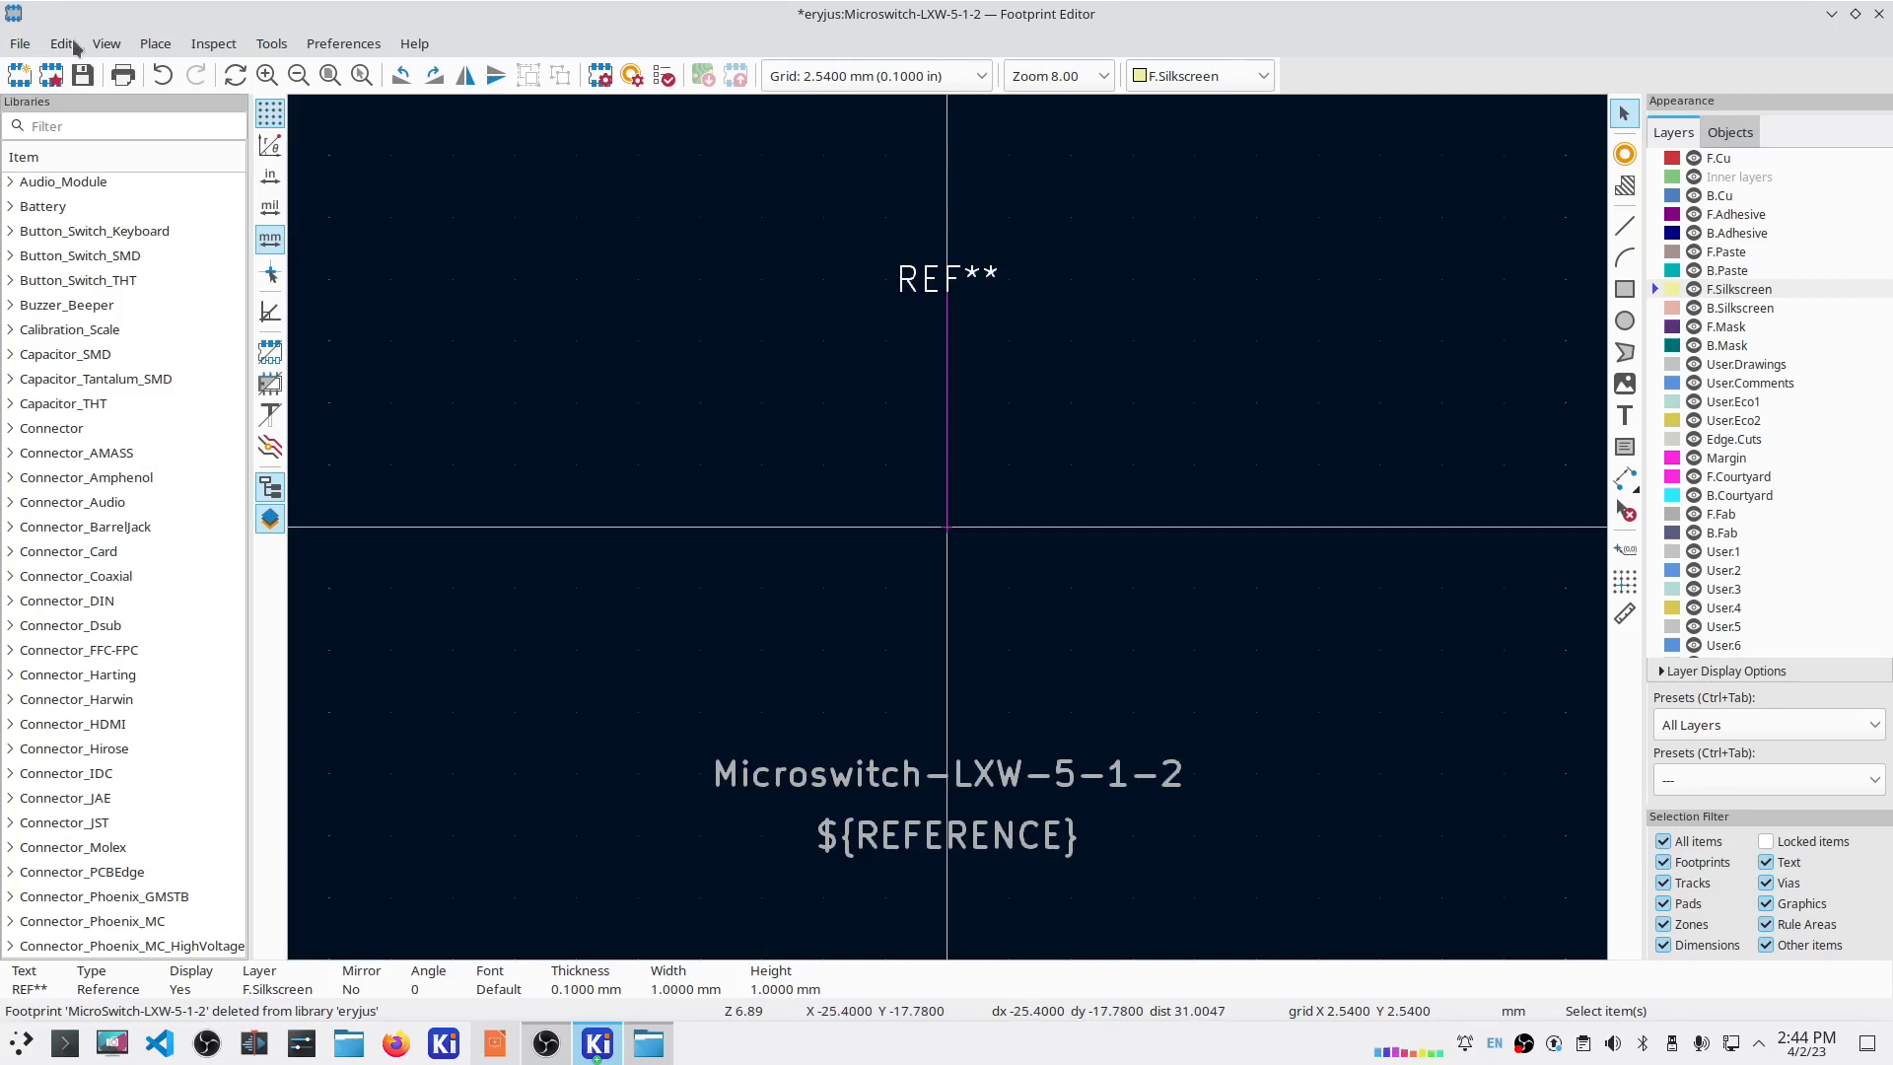
pyautogui.click(156, 44)
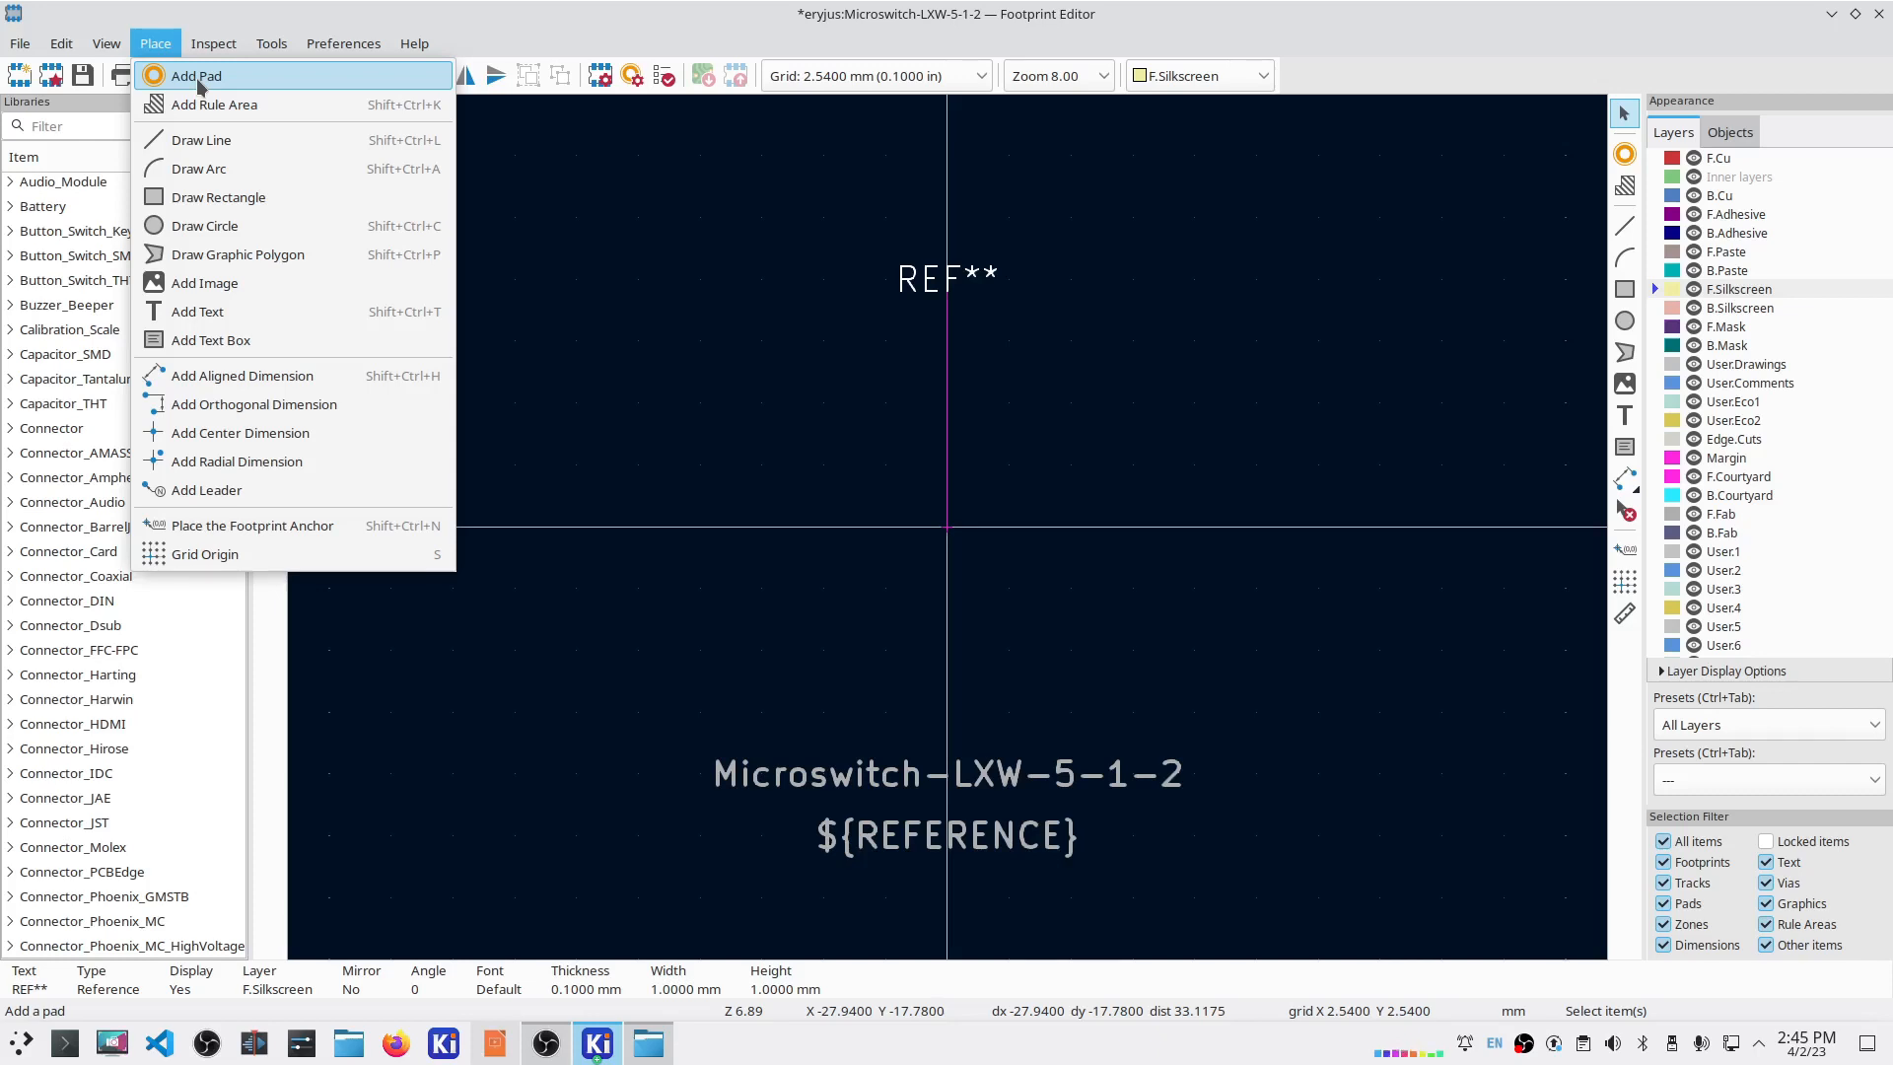
# Step: Place a single pad near the origin and make it pad 3 at X 1.05
pyautogui.click(196, 77)
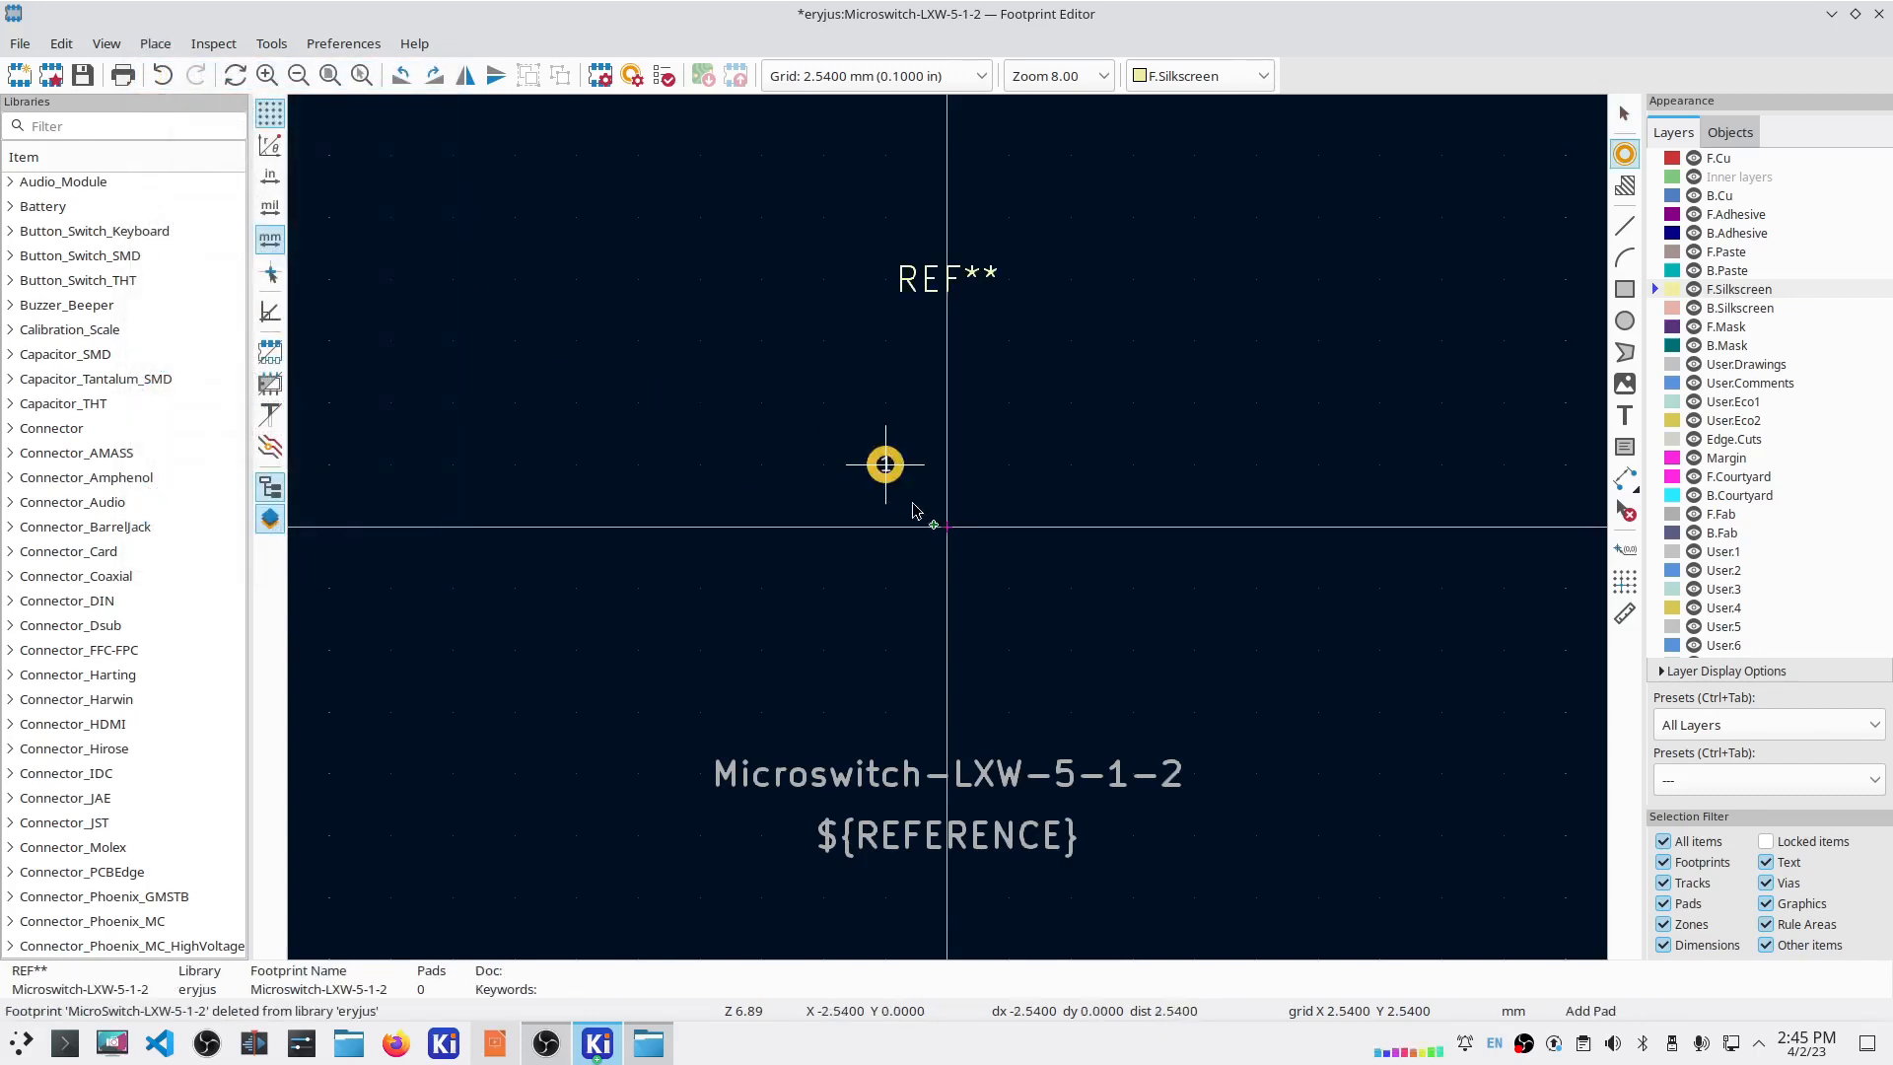
pyautogui.click(989, 522)
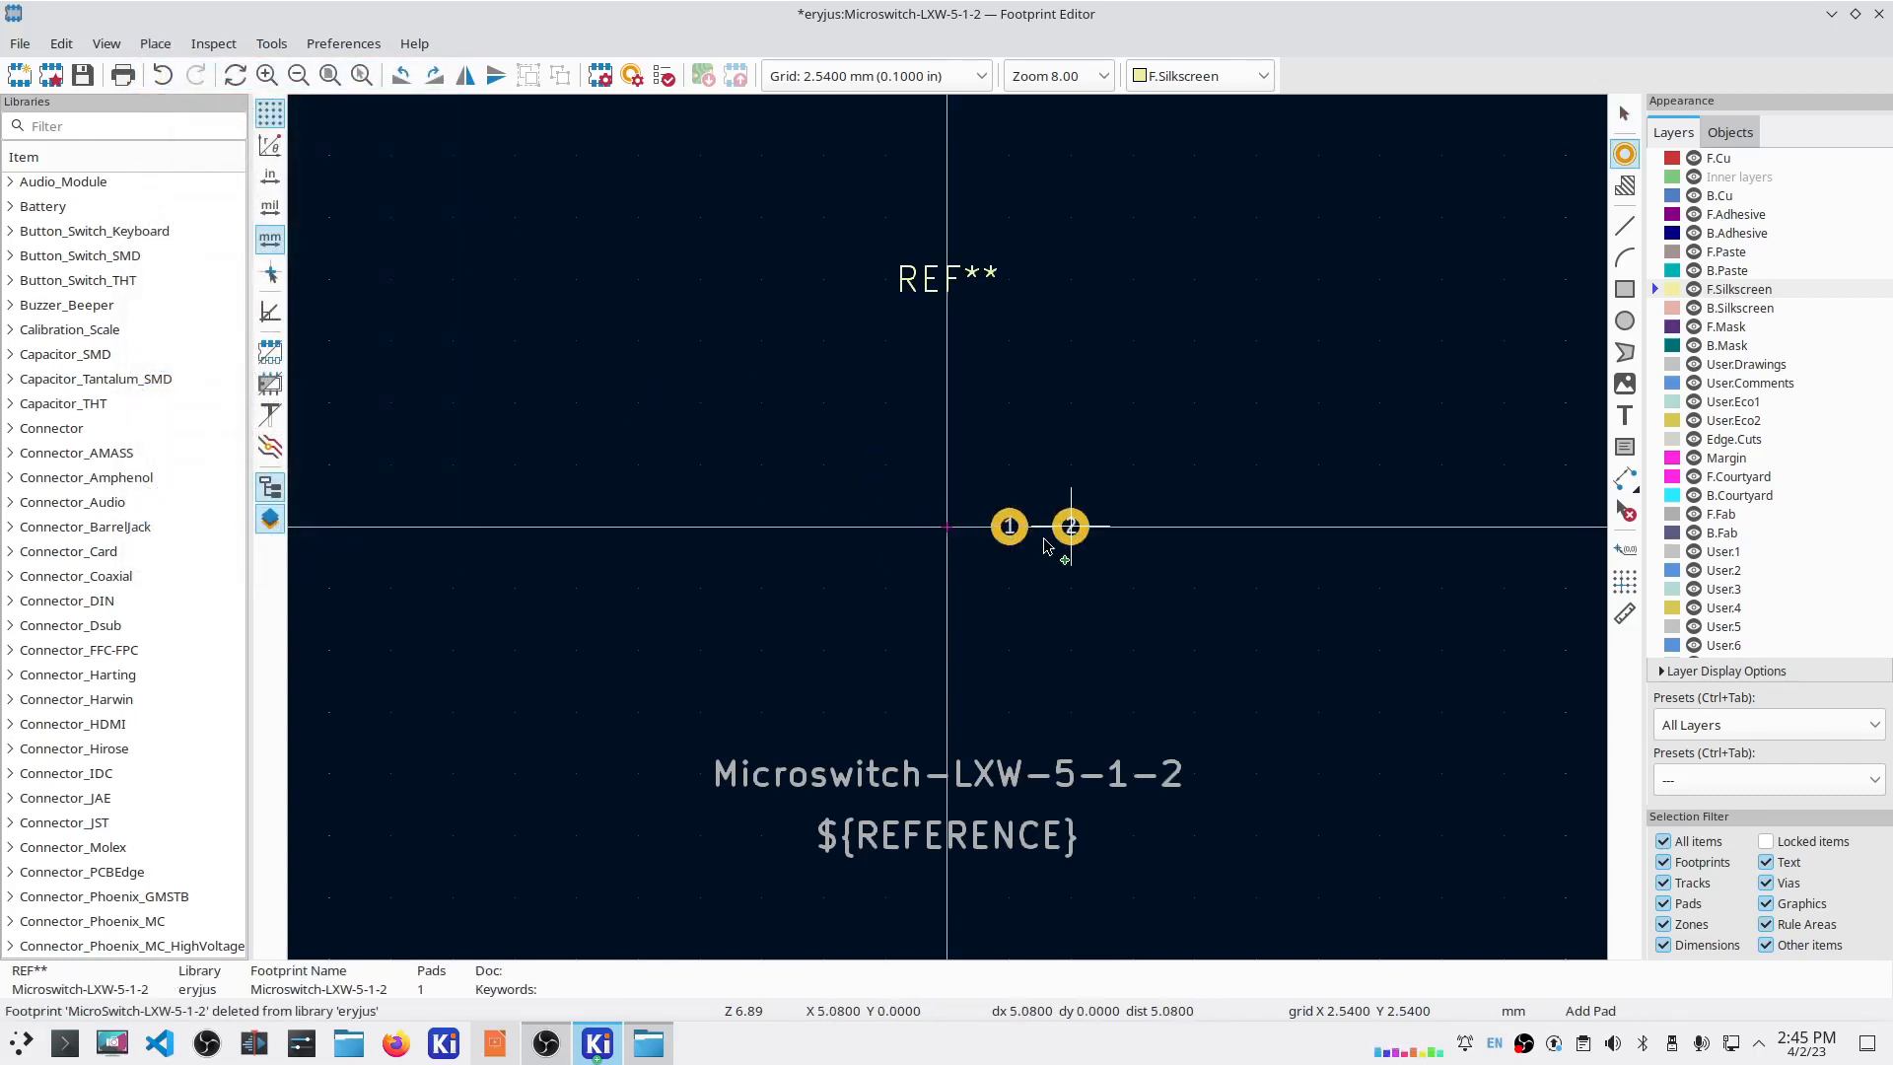
pyautogui.press('Escape')
pyautogui.doubleClick(1010, 526)
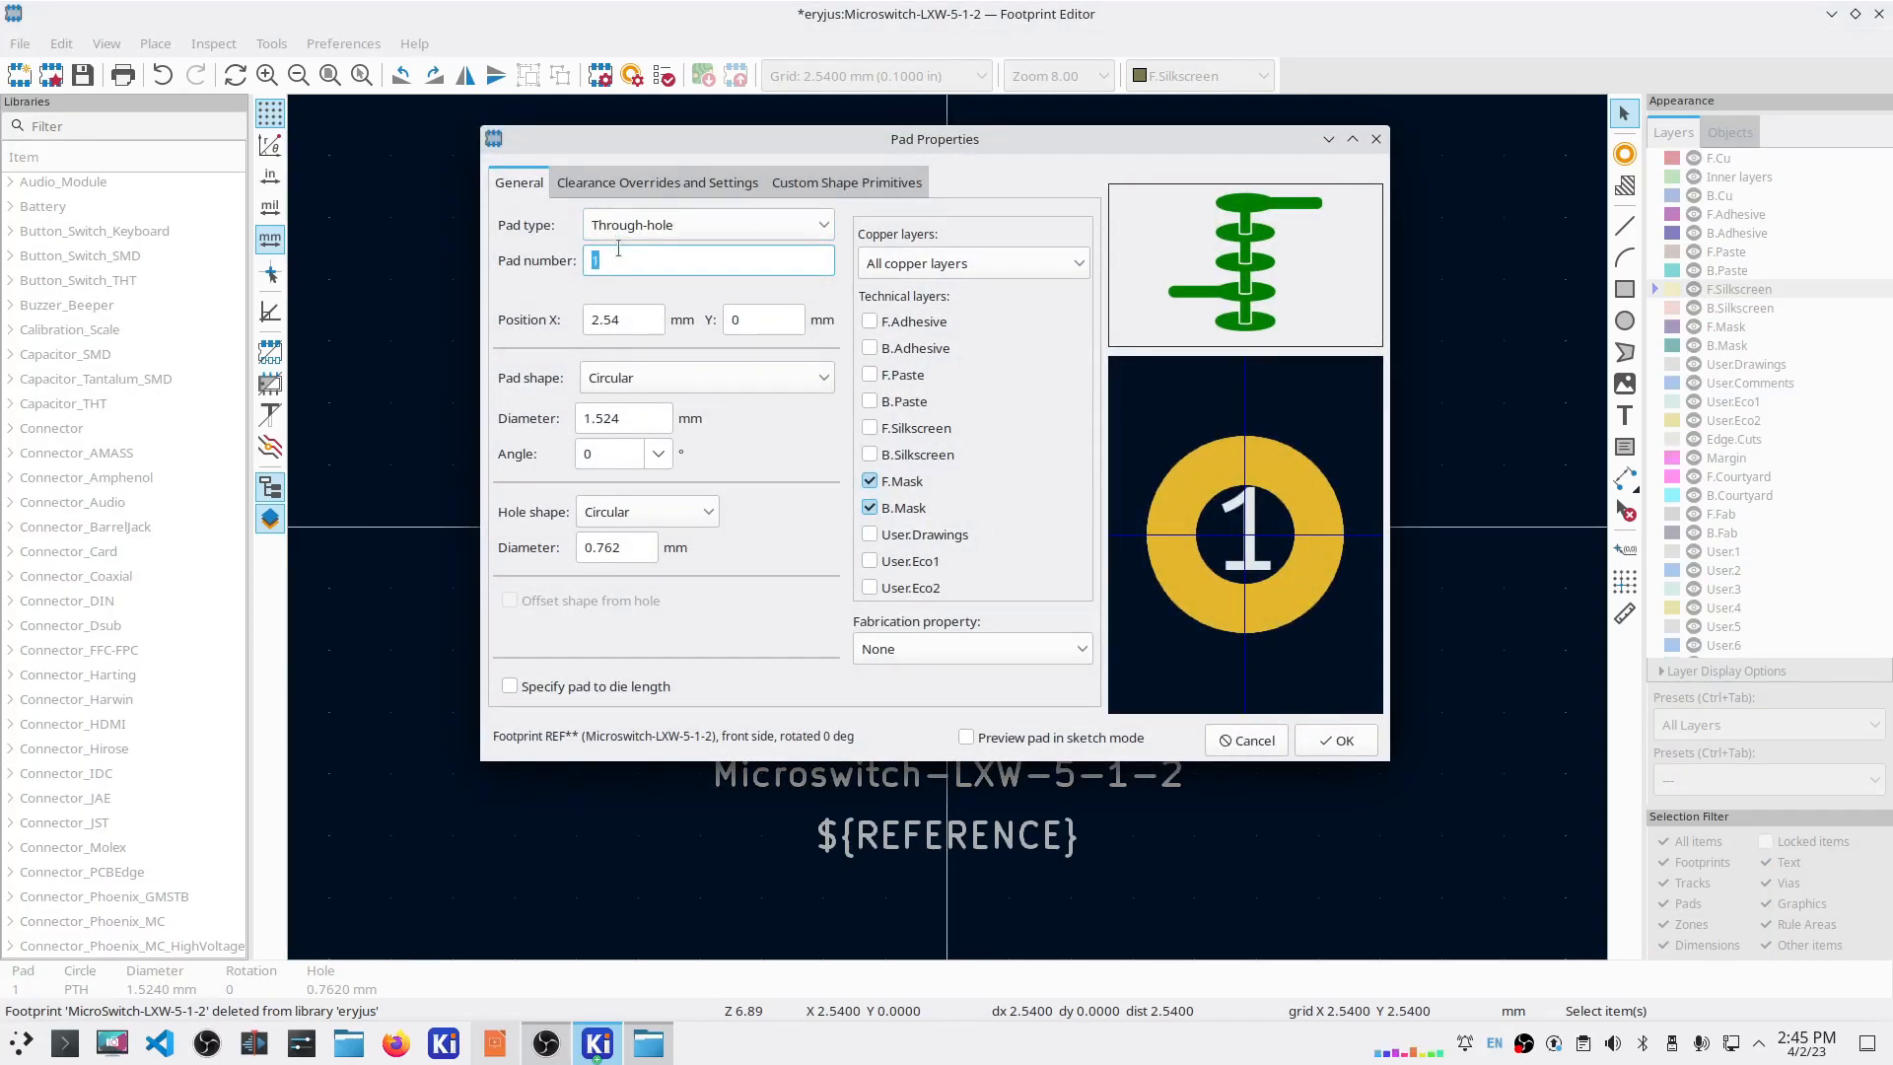
pyautogui.write('3')
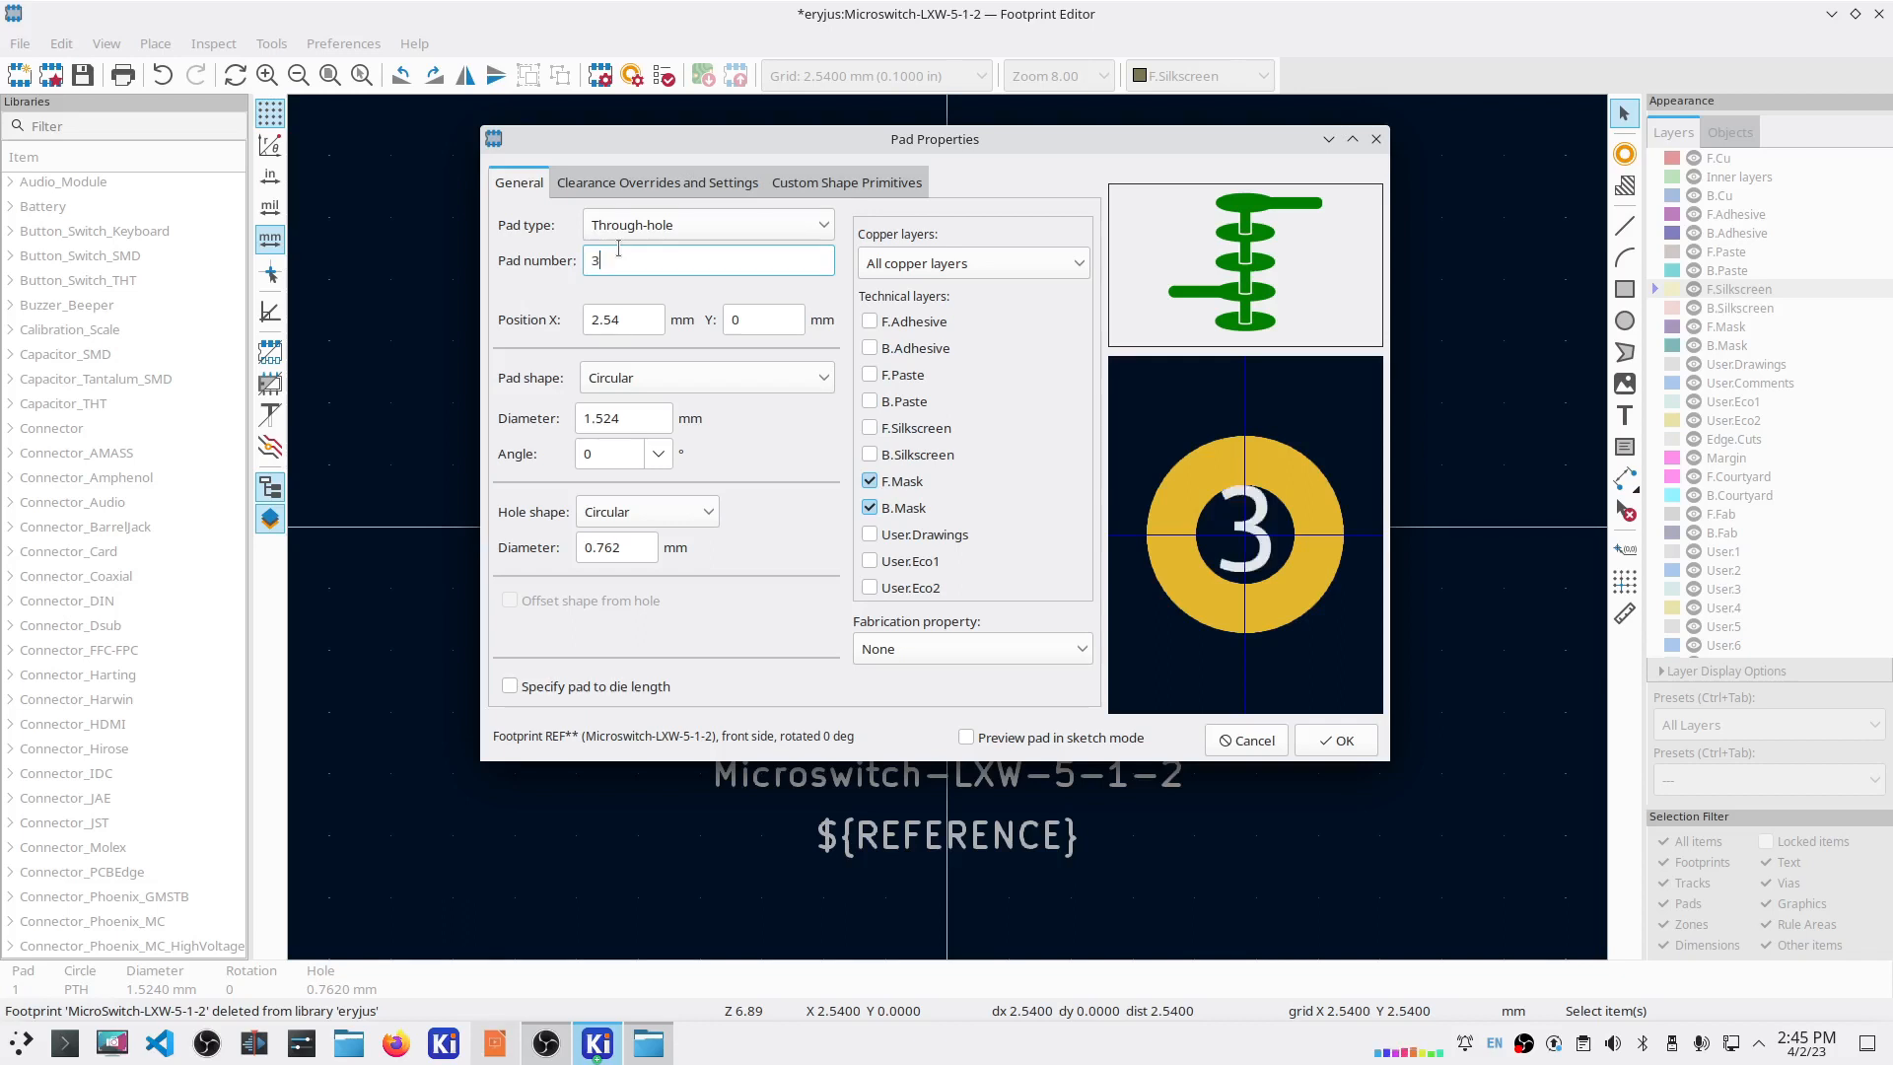
pyautogui.click(625, 318)
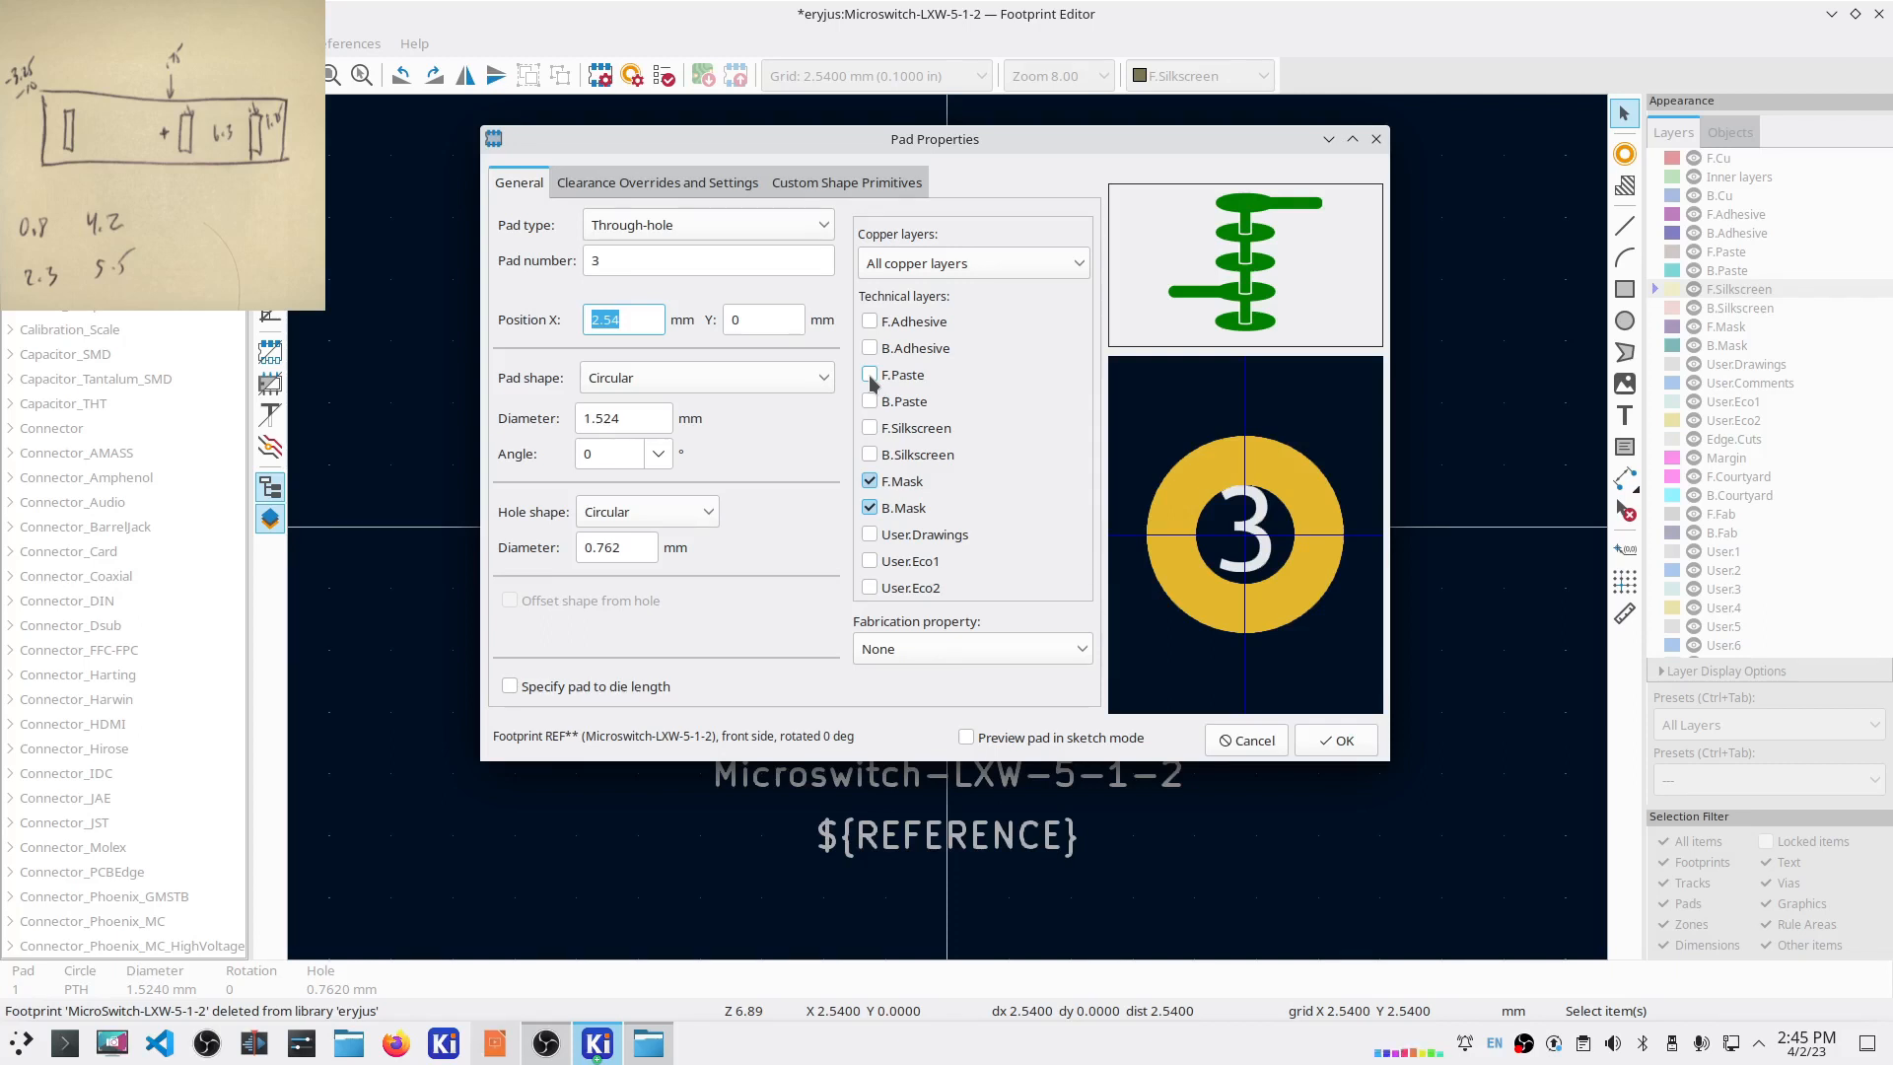
pyautogui.write('1.')
# Step: Give pad 3 an oval 0.8 × 3.6 mm drill slot
pyautogui.click(680, 382)
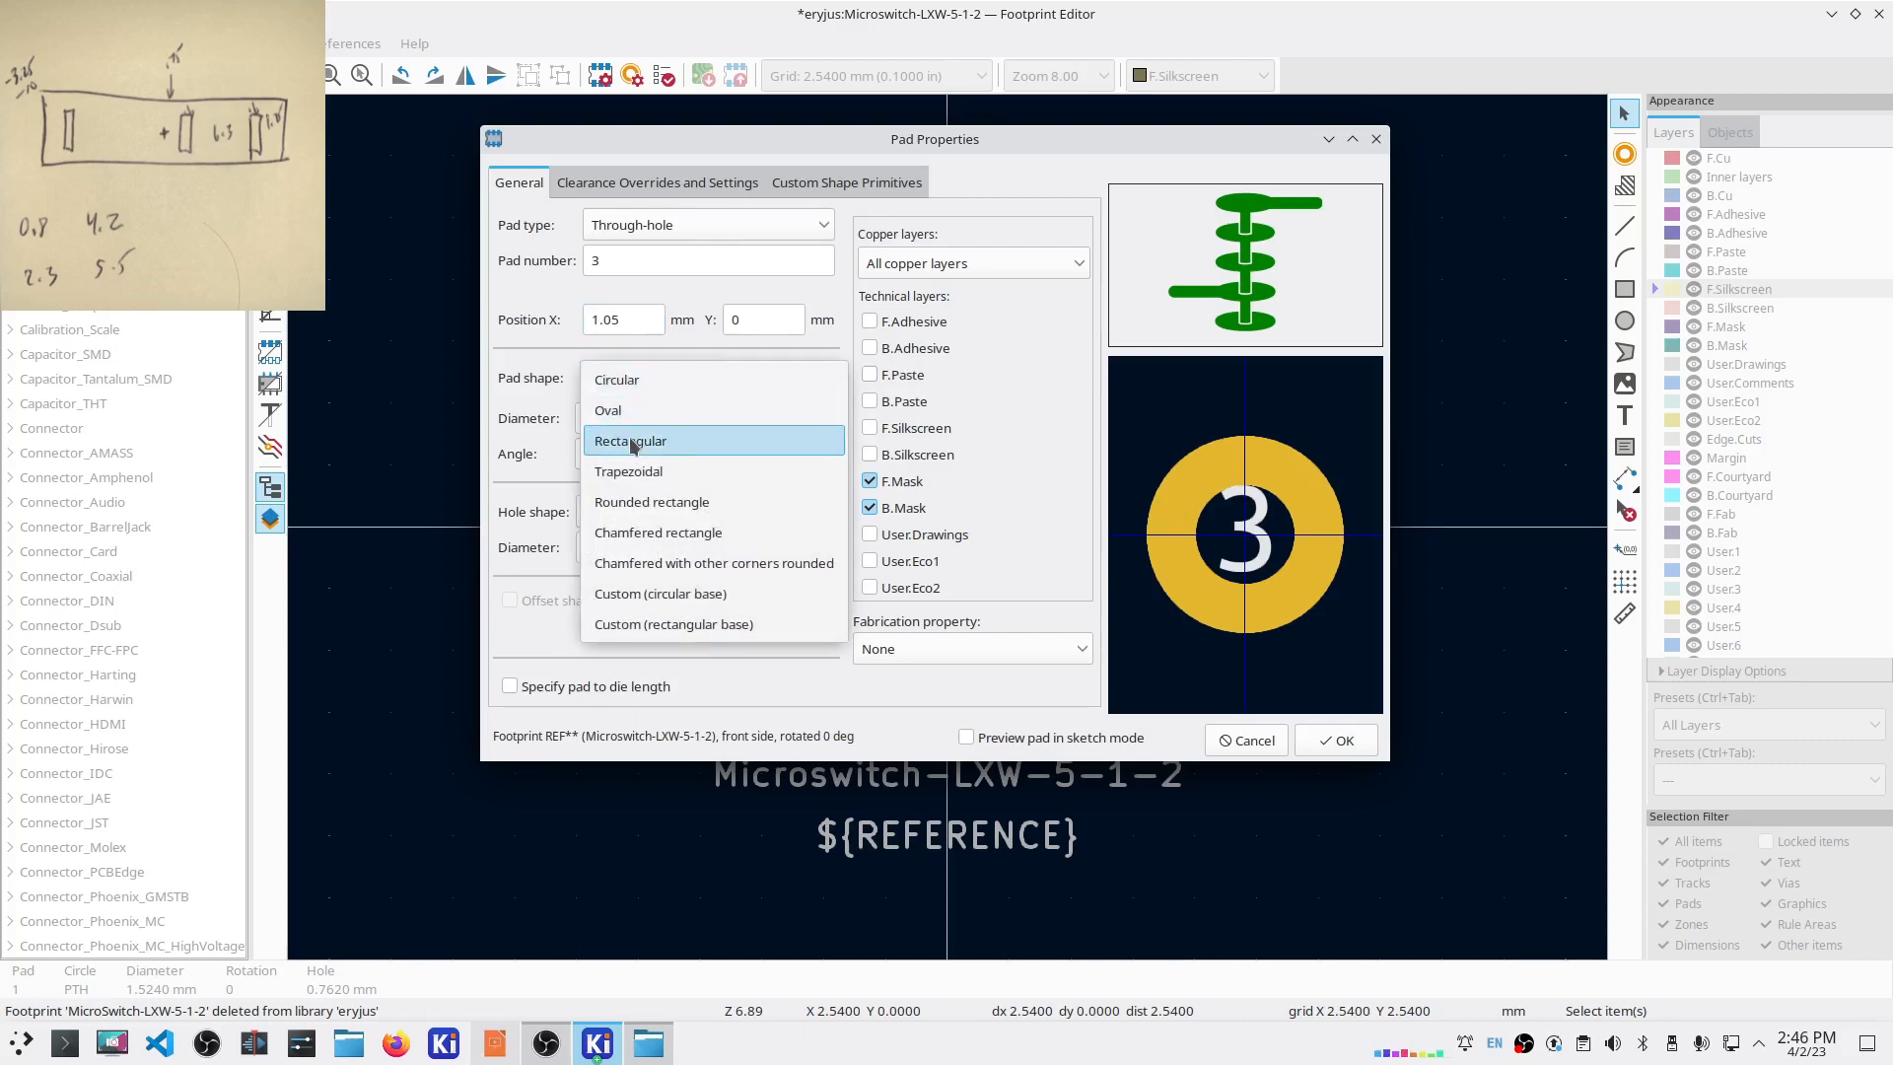
pyautogui.click(634, 444)
pyautogui.click(629, 418)
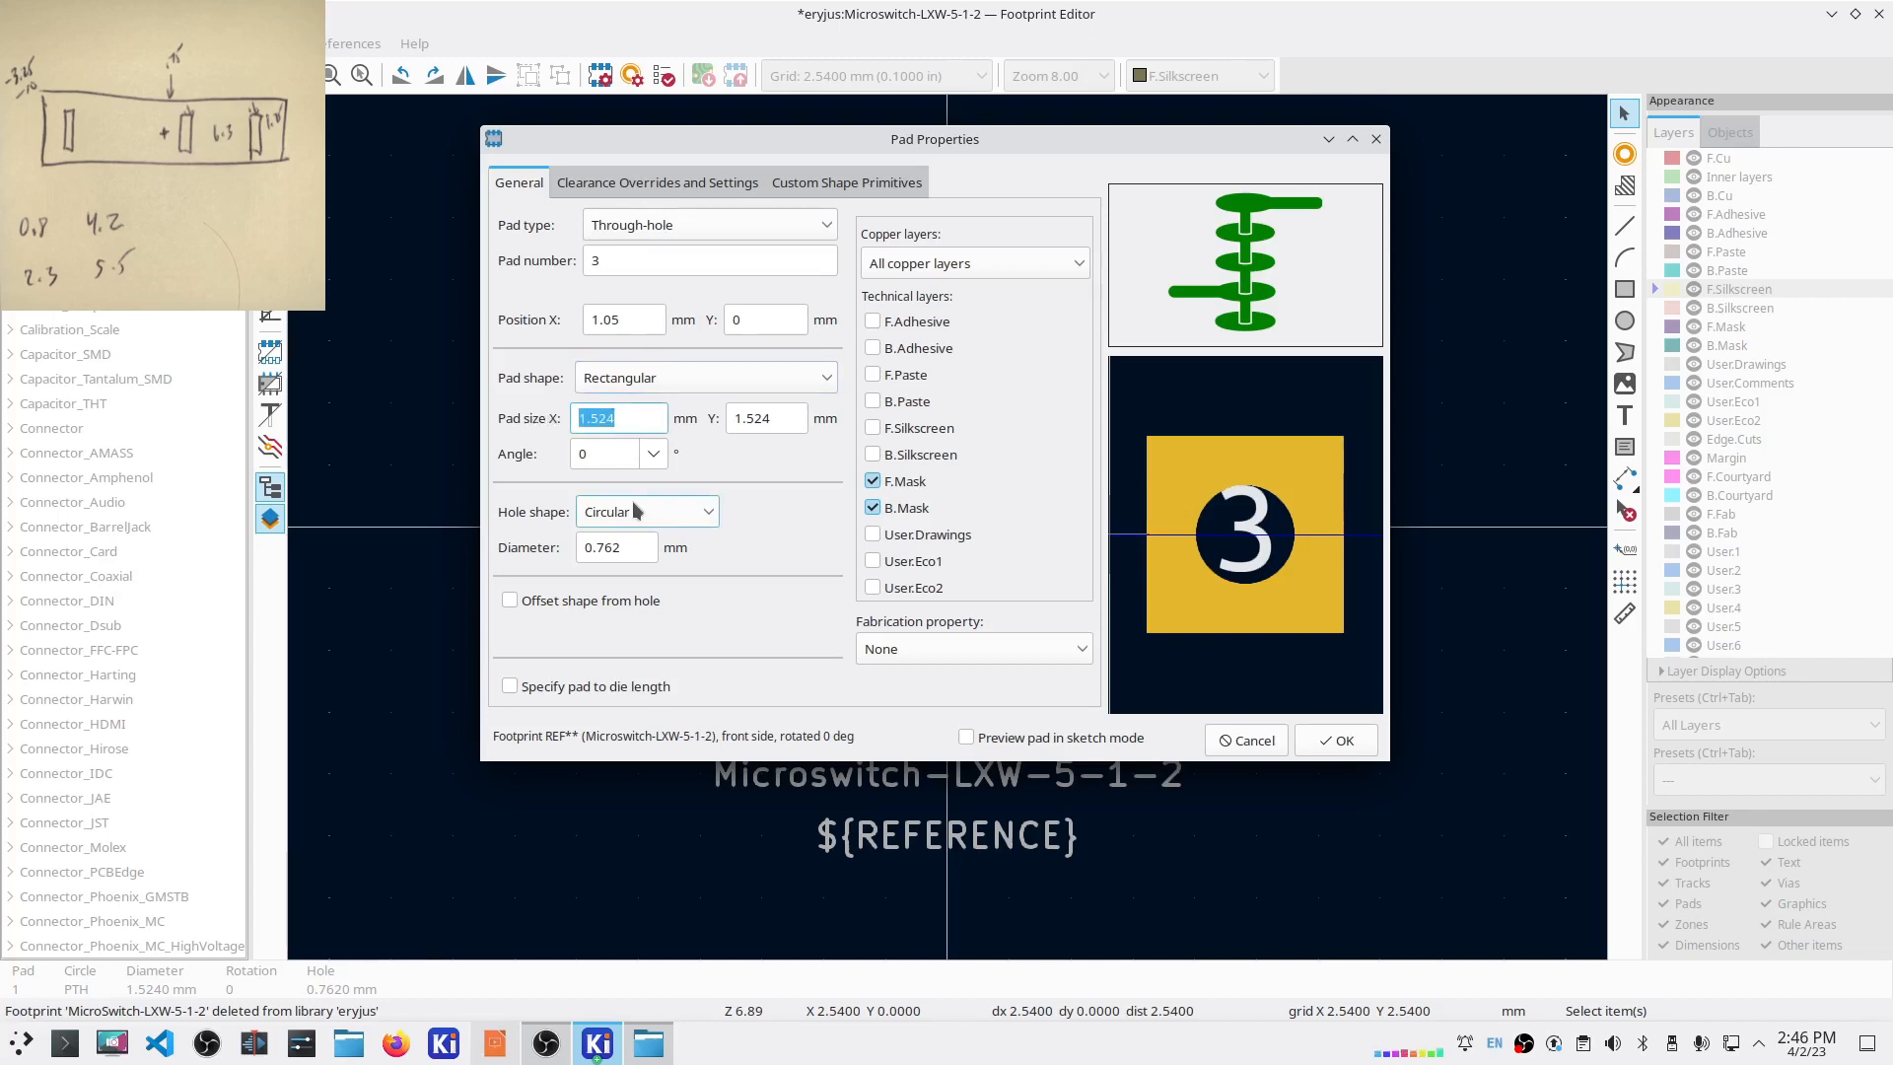
pyautogui.write('1')
pyautogui.press('Tab')
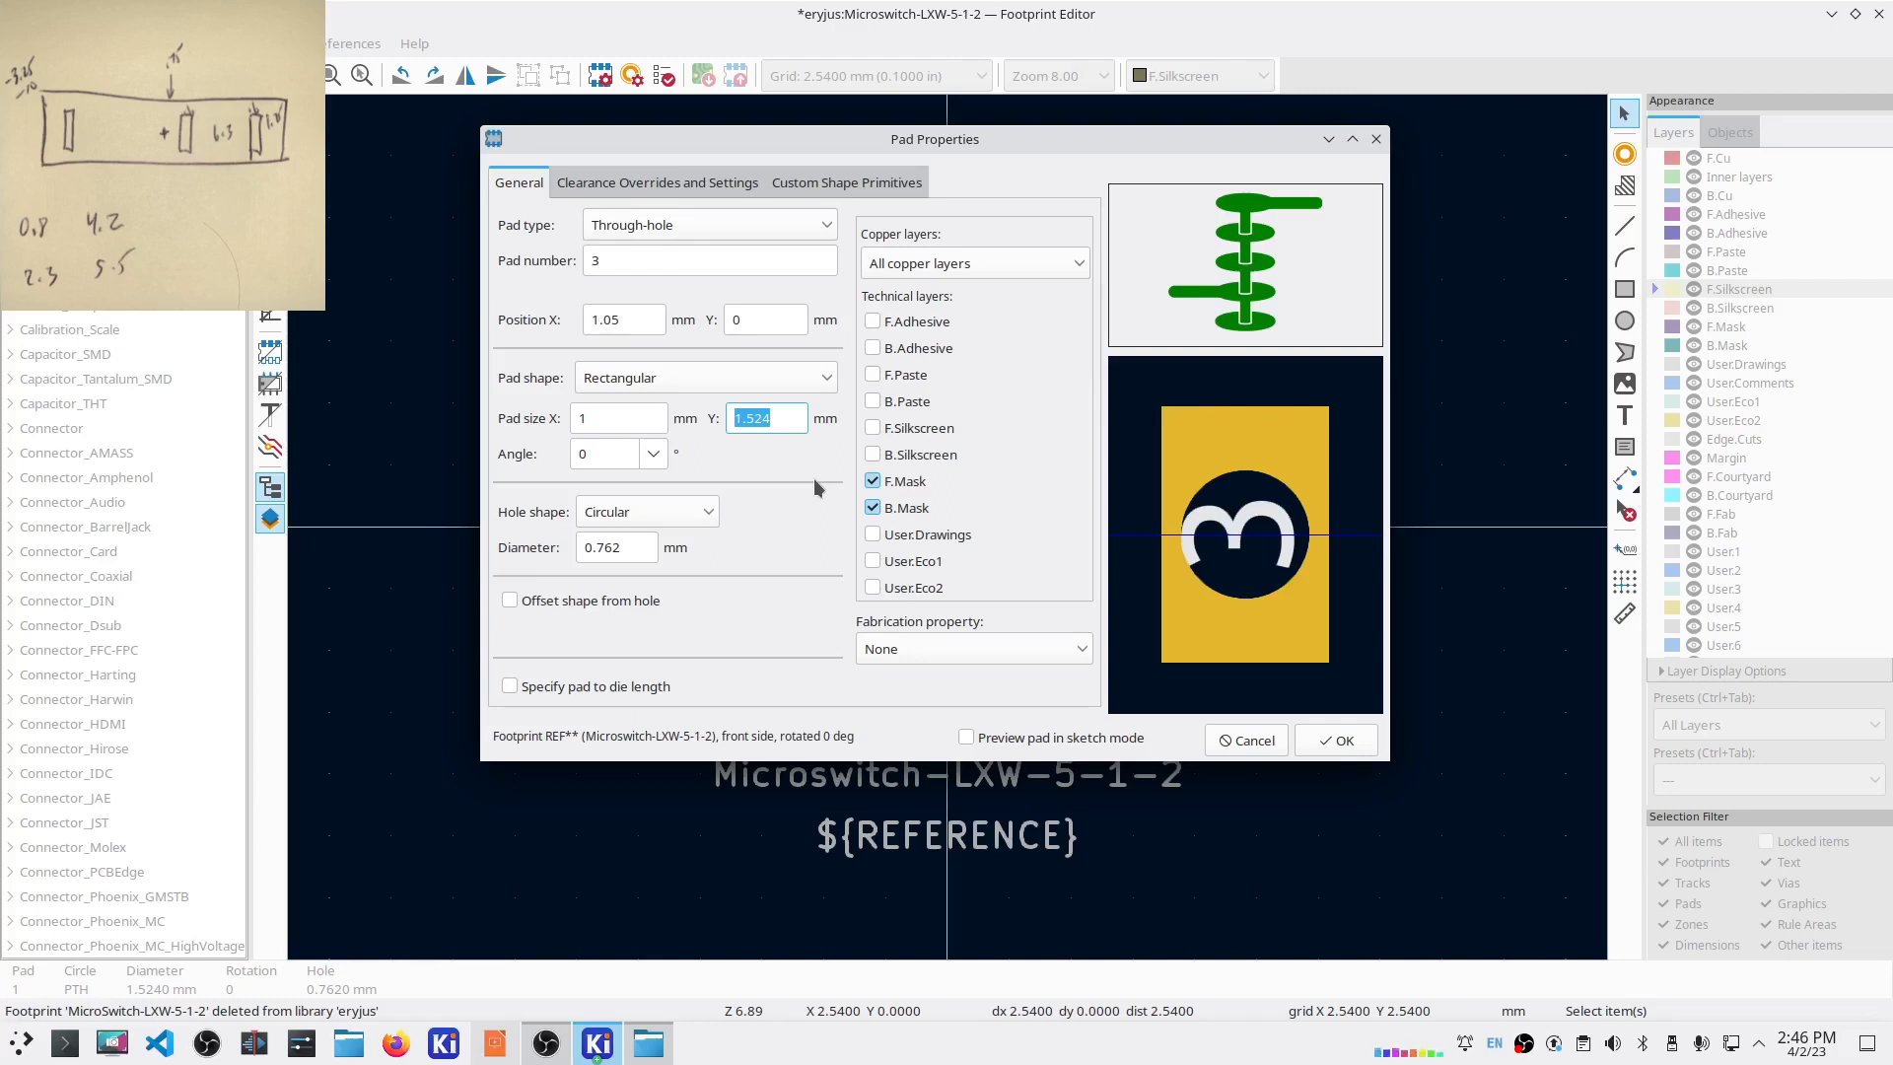
pyautogui.write('4')
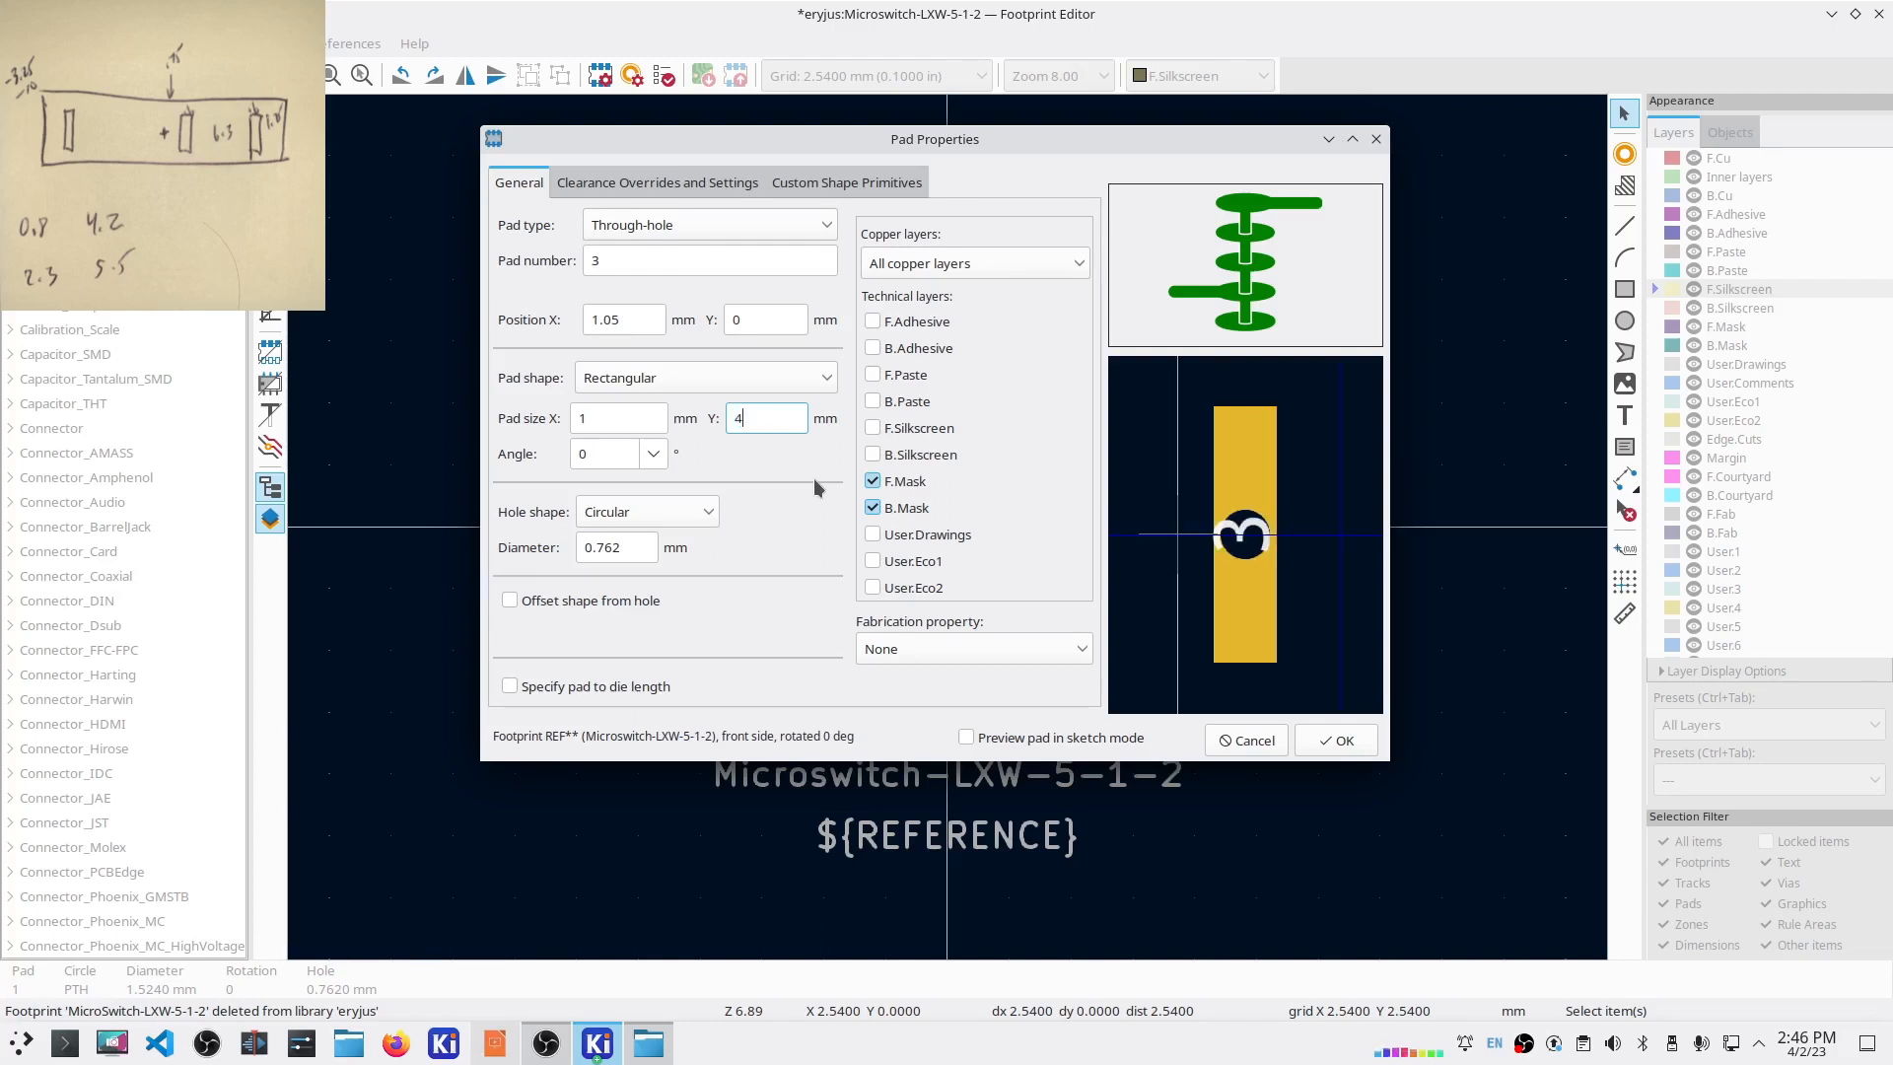
pyautogui.click(705, 513)
pyautogui.click(631, 542)
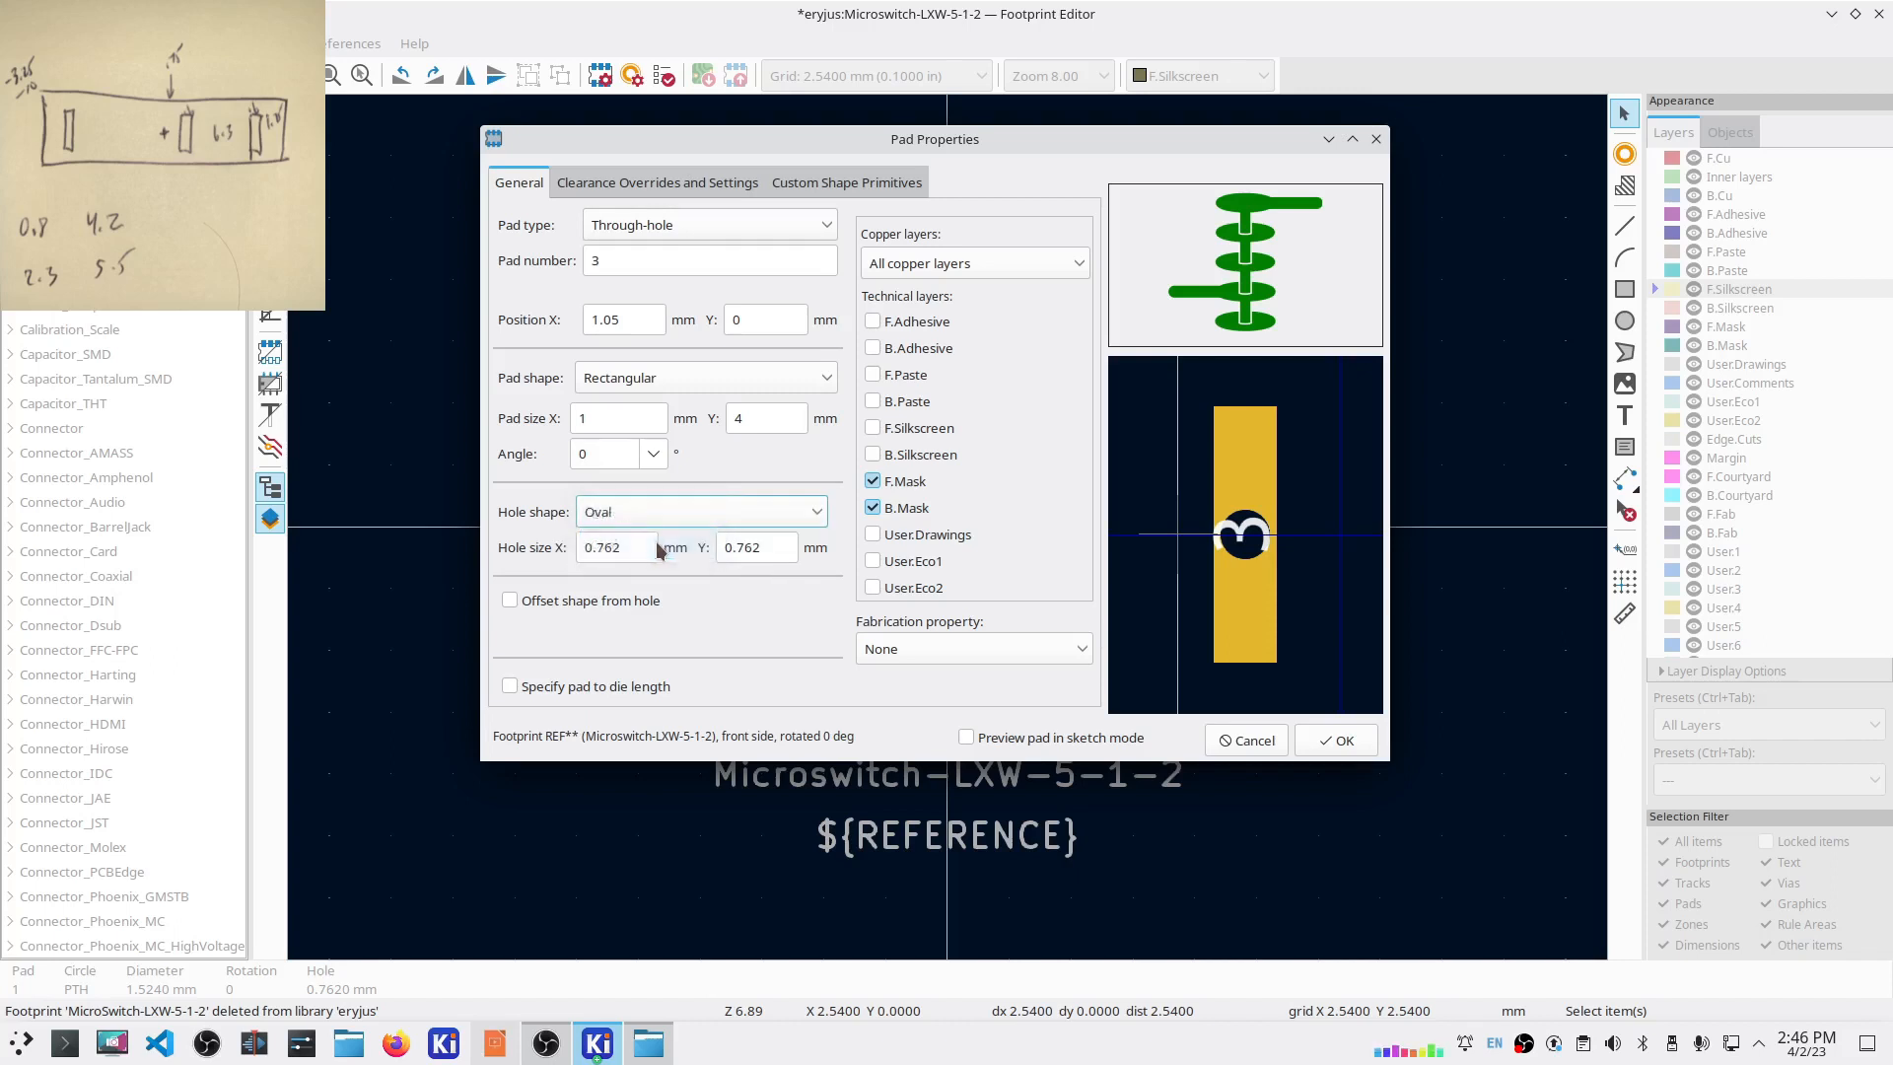
pyautogui.moveTo(632, 549); pyautogui.dragTo(612, 547)
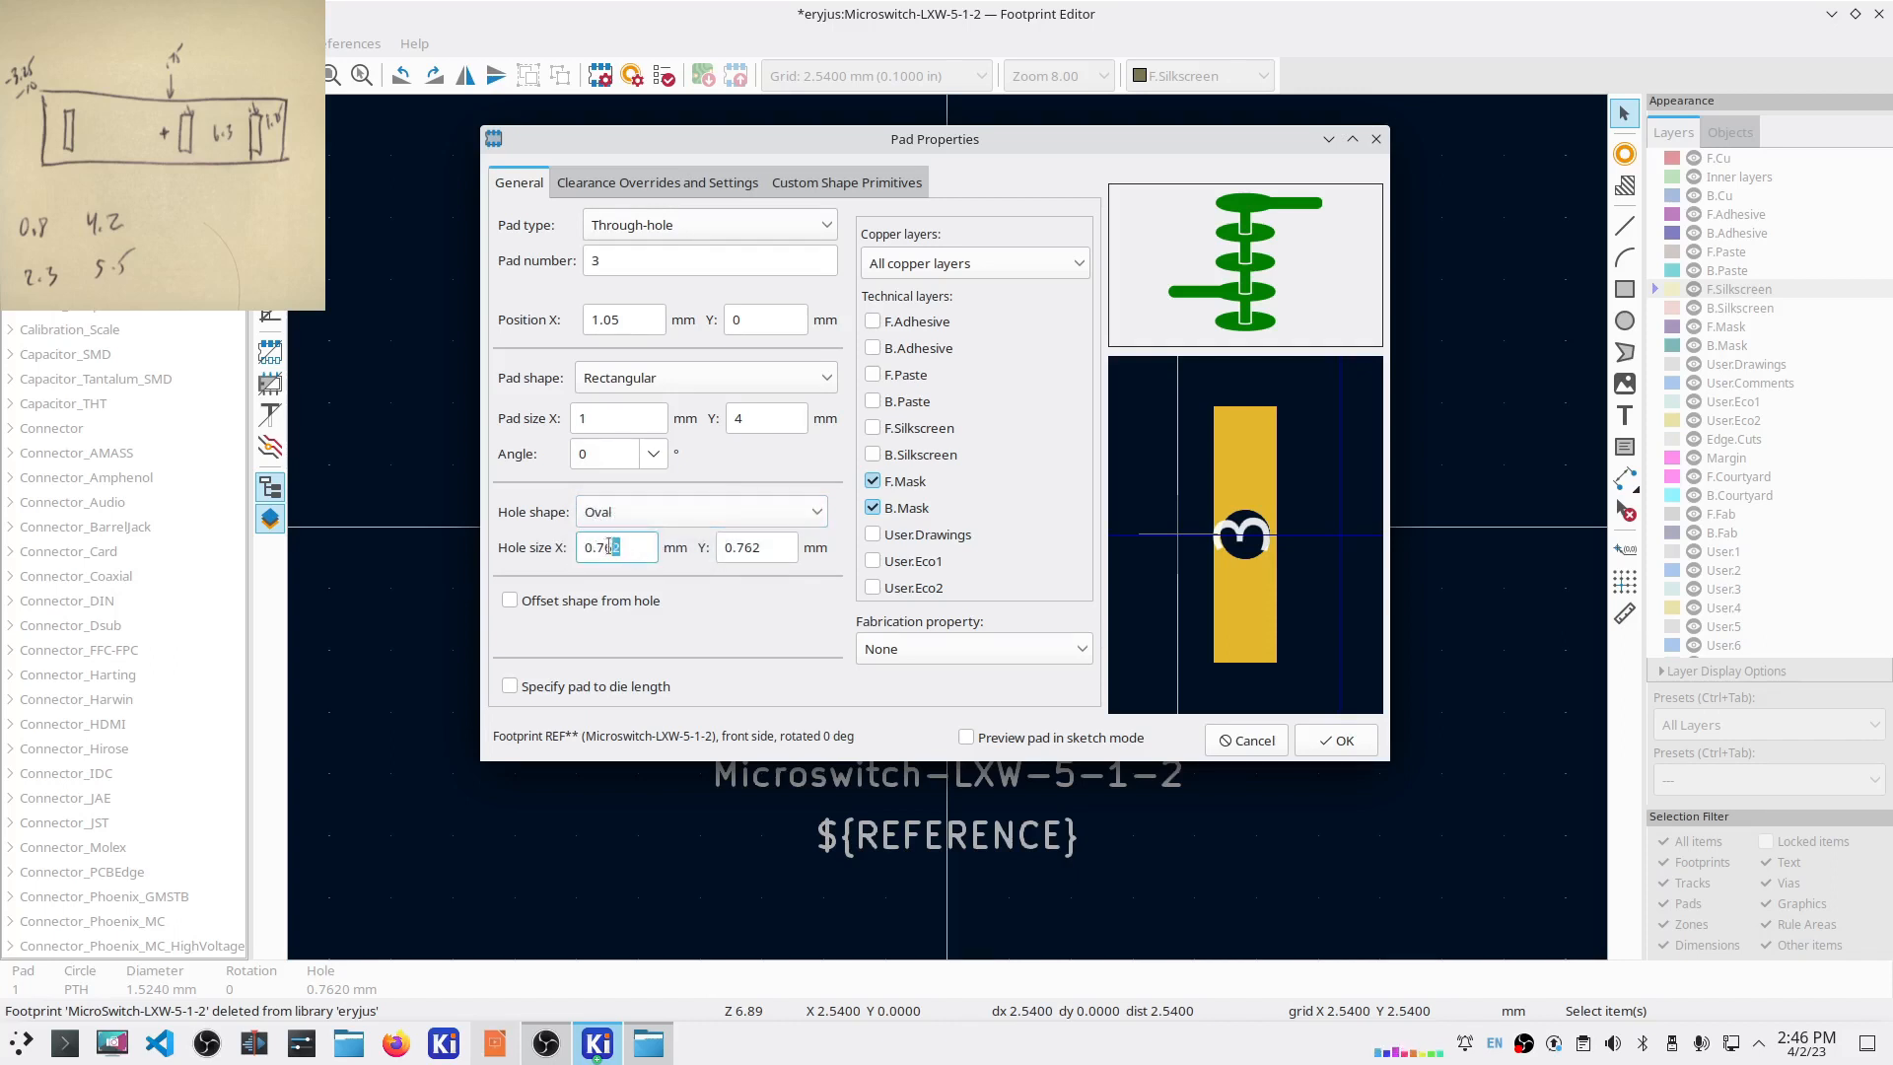
pyautogui.write('8')
pyautogui.moveTo(767, 554); pyautogui.dragTo(717, 556)
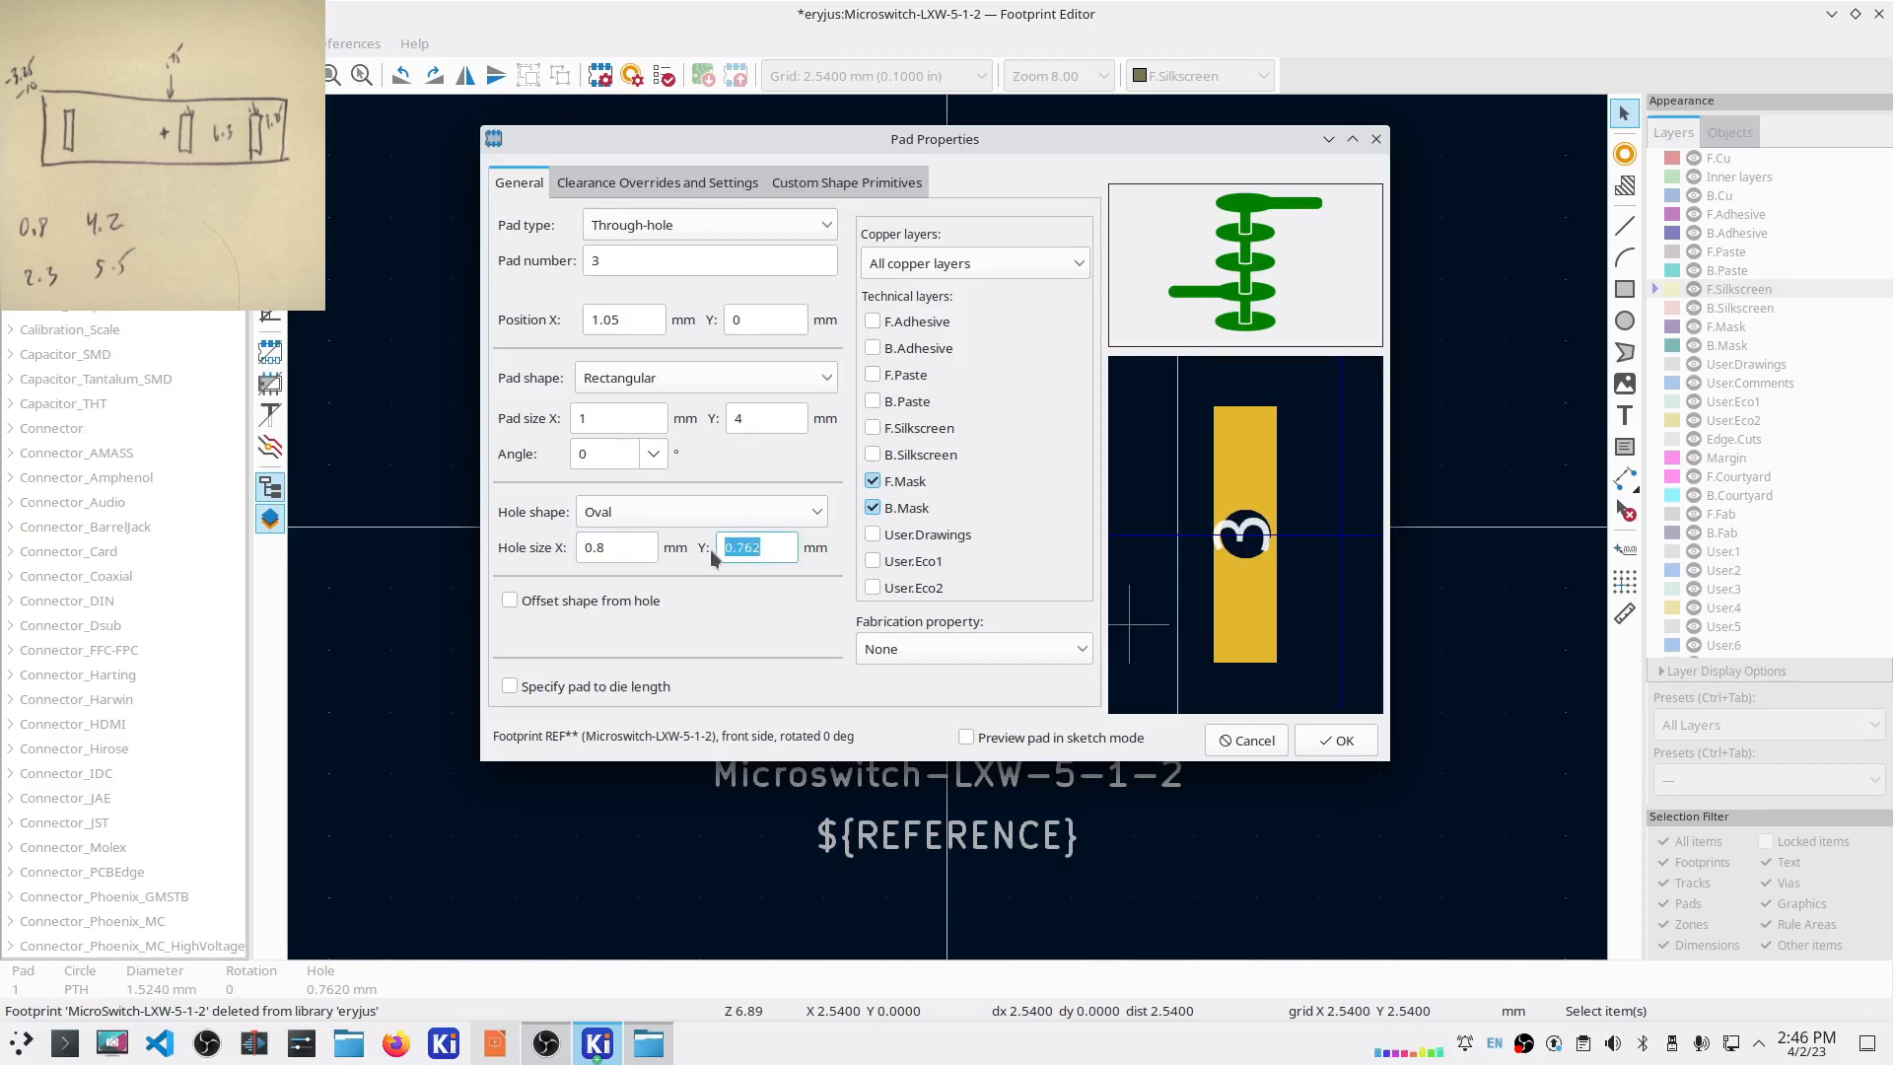
pyautogui.write('3.6')
pyautogui.click(748, 546)
pyautogui.press('BackSpace')
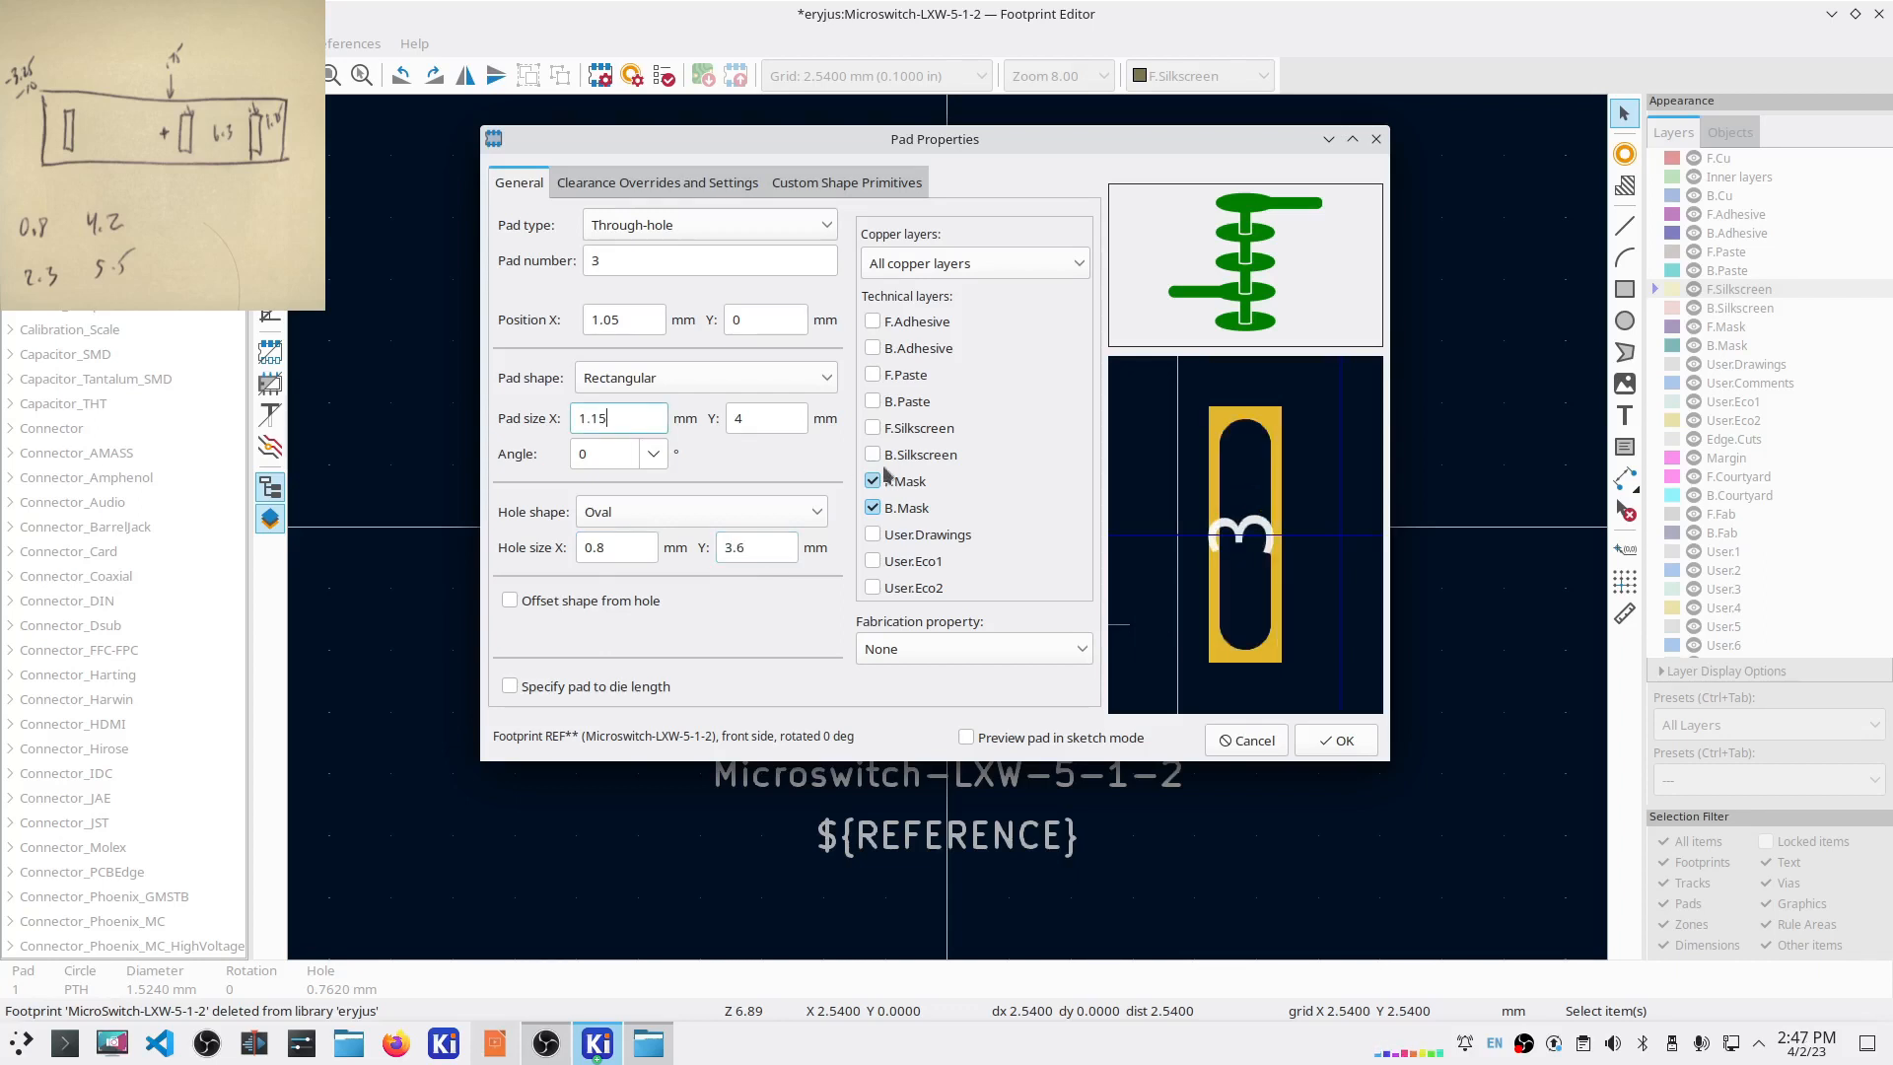
# Step: Make pad 3 an oval 1.25 × 4.1 mm pad and apply the settings
pyautogui.click(711, 378)
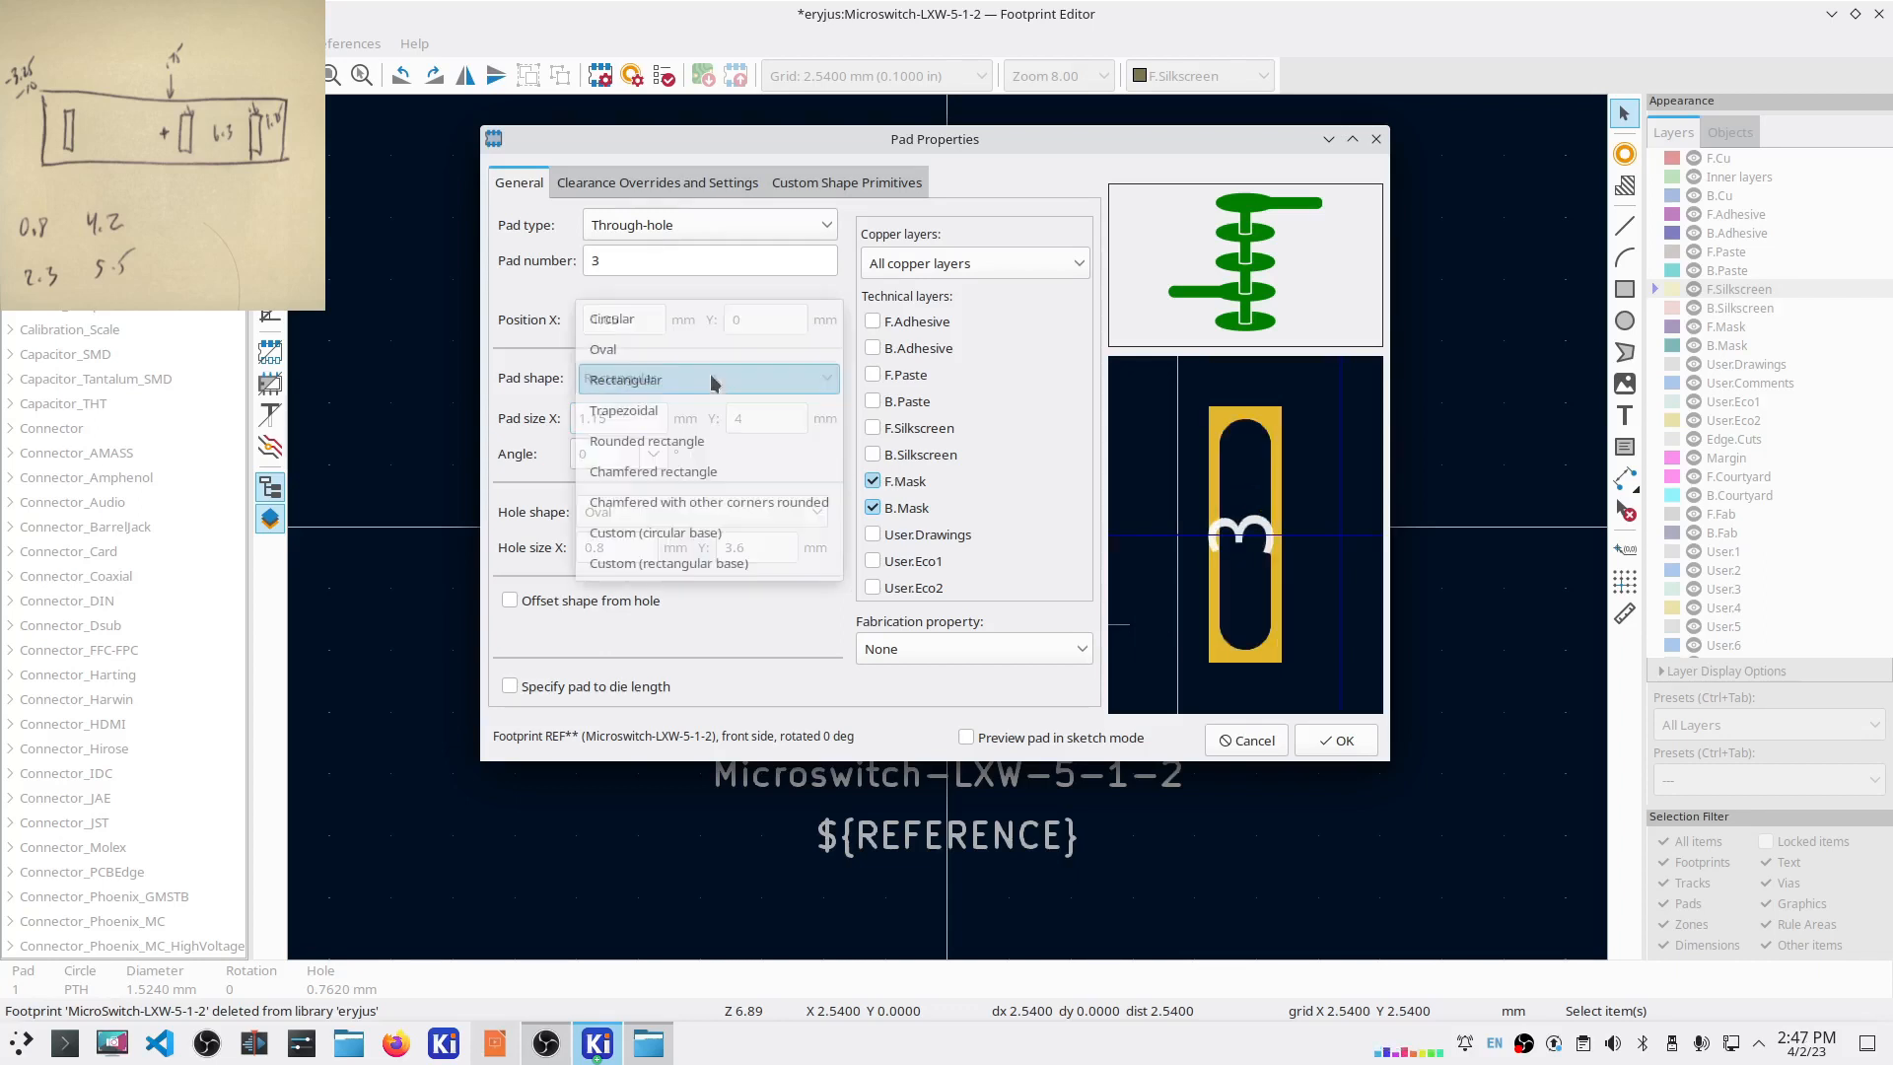
pyautogui.click(647, 355)
pyautogui.click(619, 421)
pyautogui.press('BackSpace')
pyautogui.press('BackSpace')
pyautogui.write('25')
pyautogui.click(748, 418)
pyautogui.write('.1')
pyautogui.click(1336, 740)
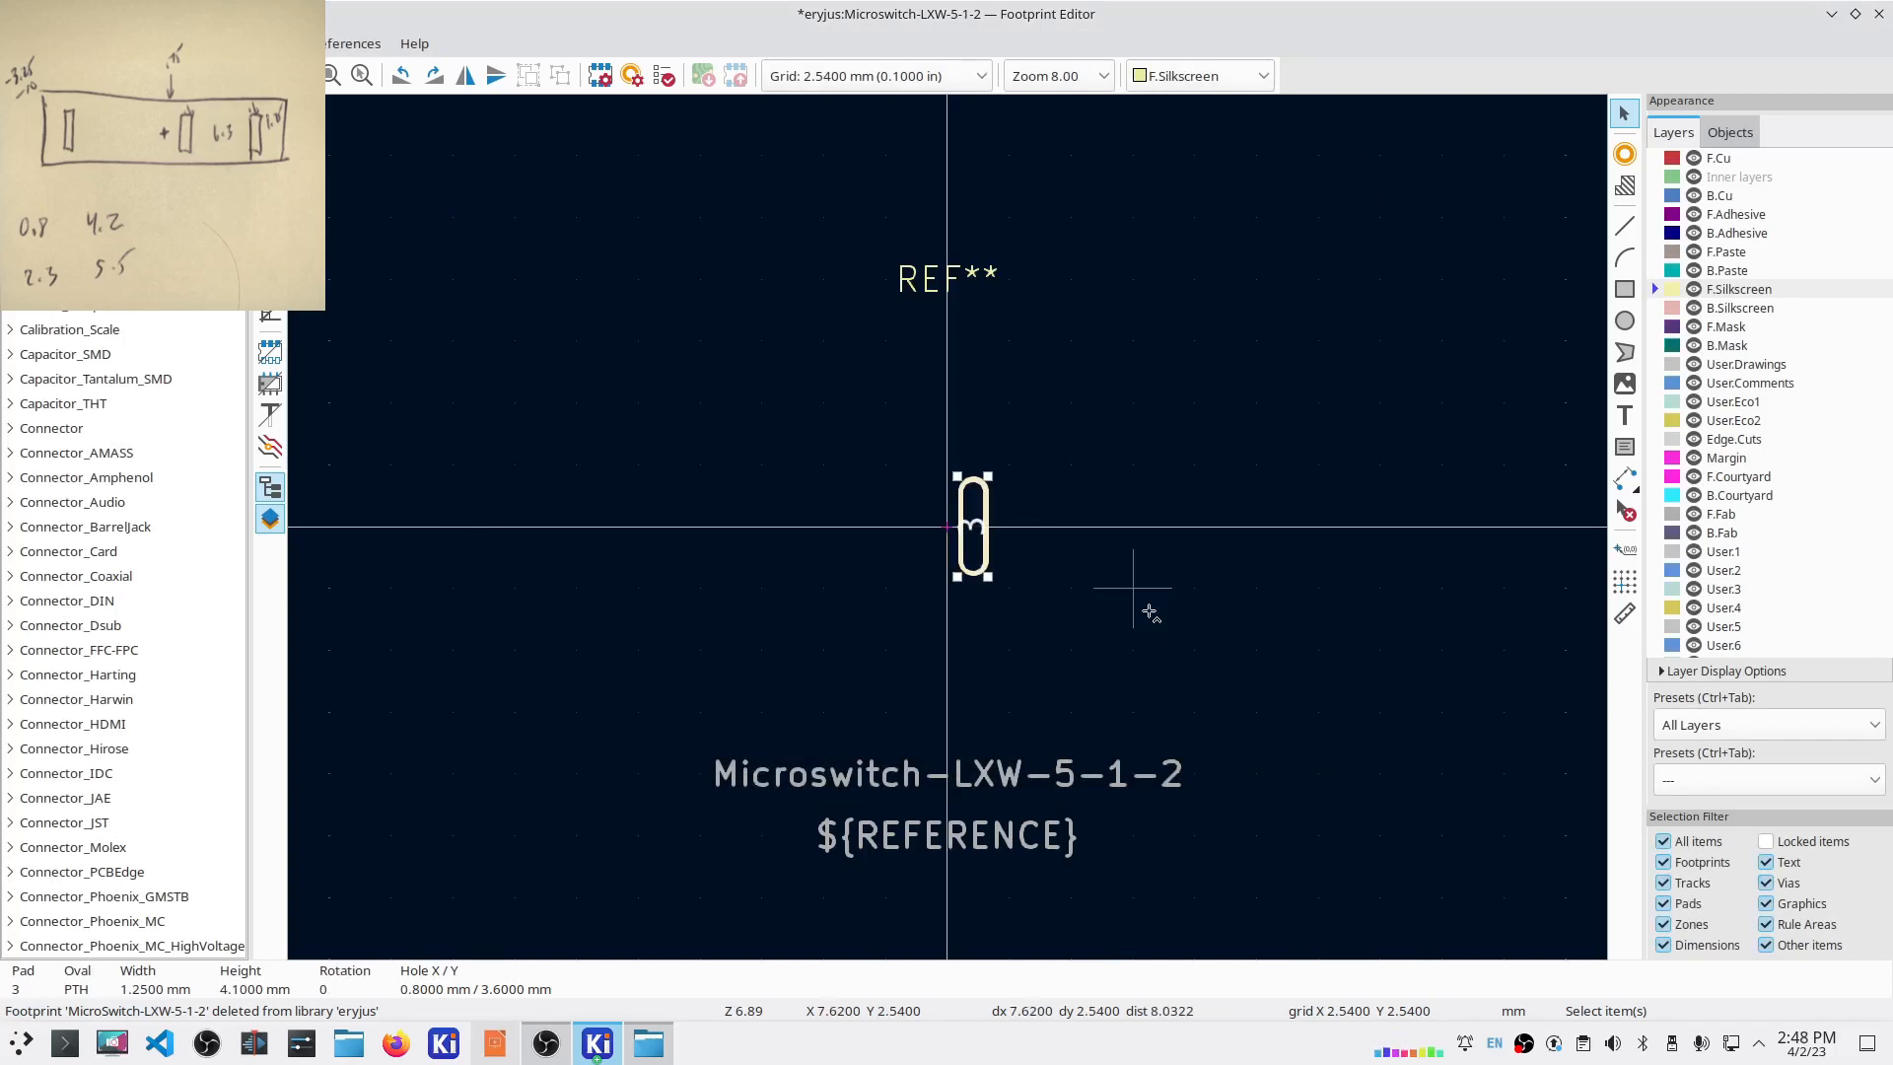
# Step: Paste a duplicate of the pad and compute its offset (.75+.6+6.3) in KCalc
pyautogui.hotkey('ctrl', 'c')
pyautogui.hotkey('ctrl', 'v')
pyautogui.click(1074, 535)
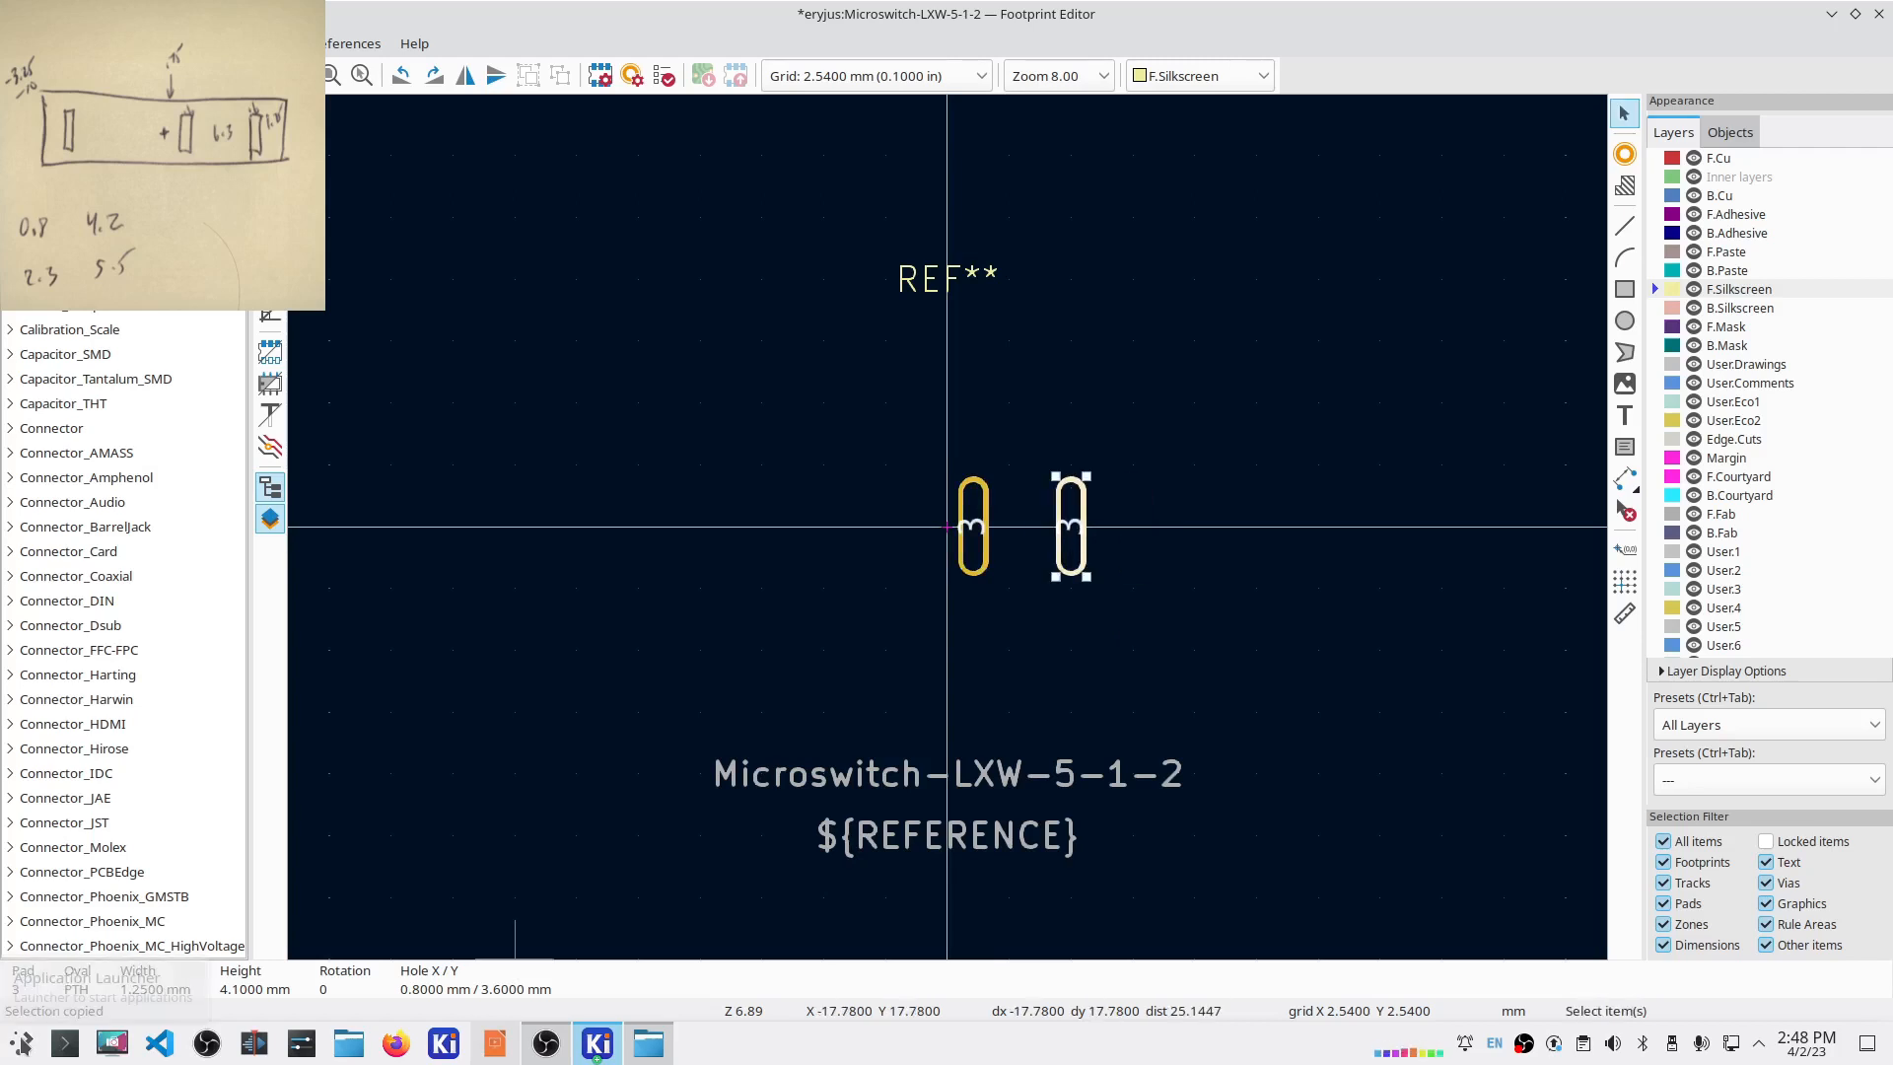
pyautogui.click(21, 1043)
pyautogui.write('kcalc')
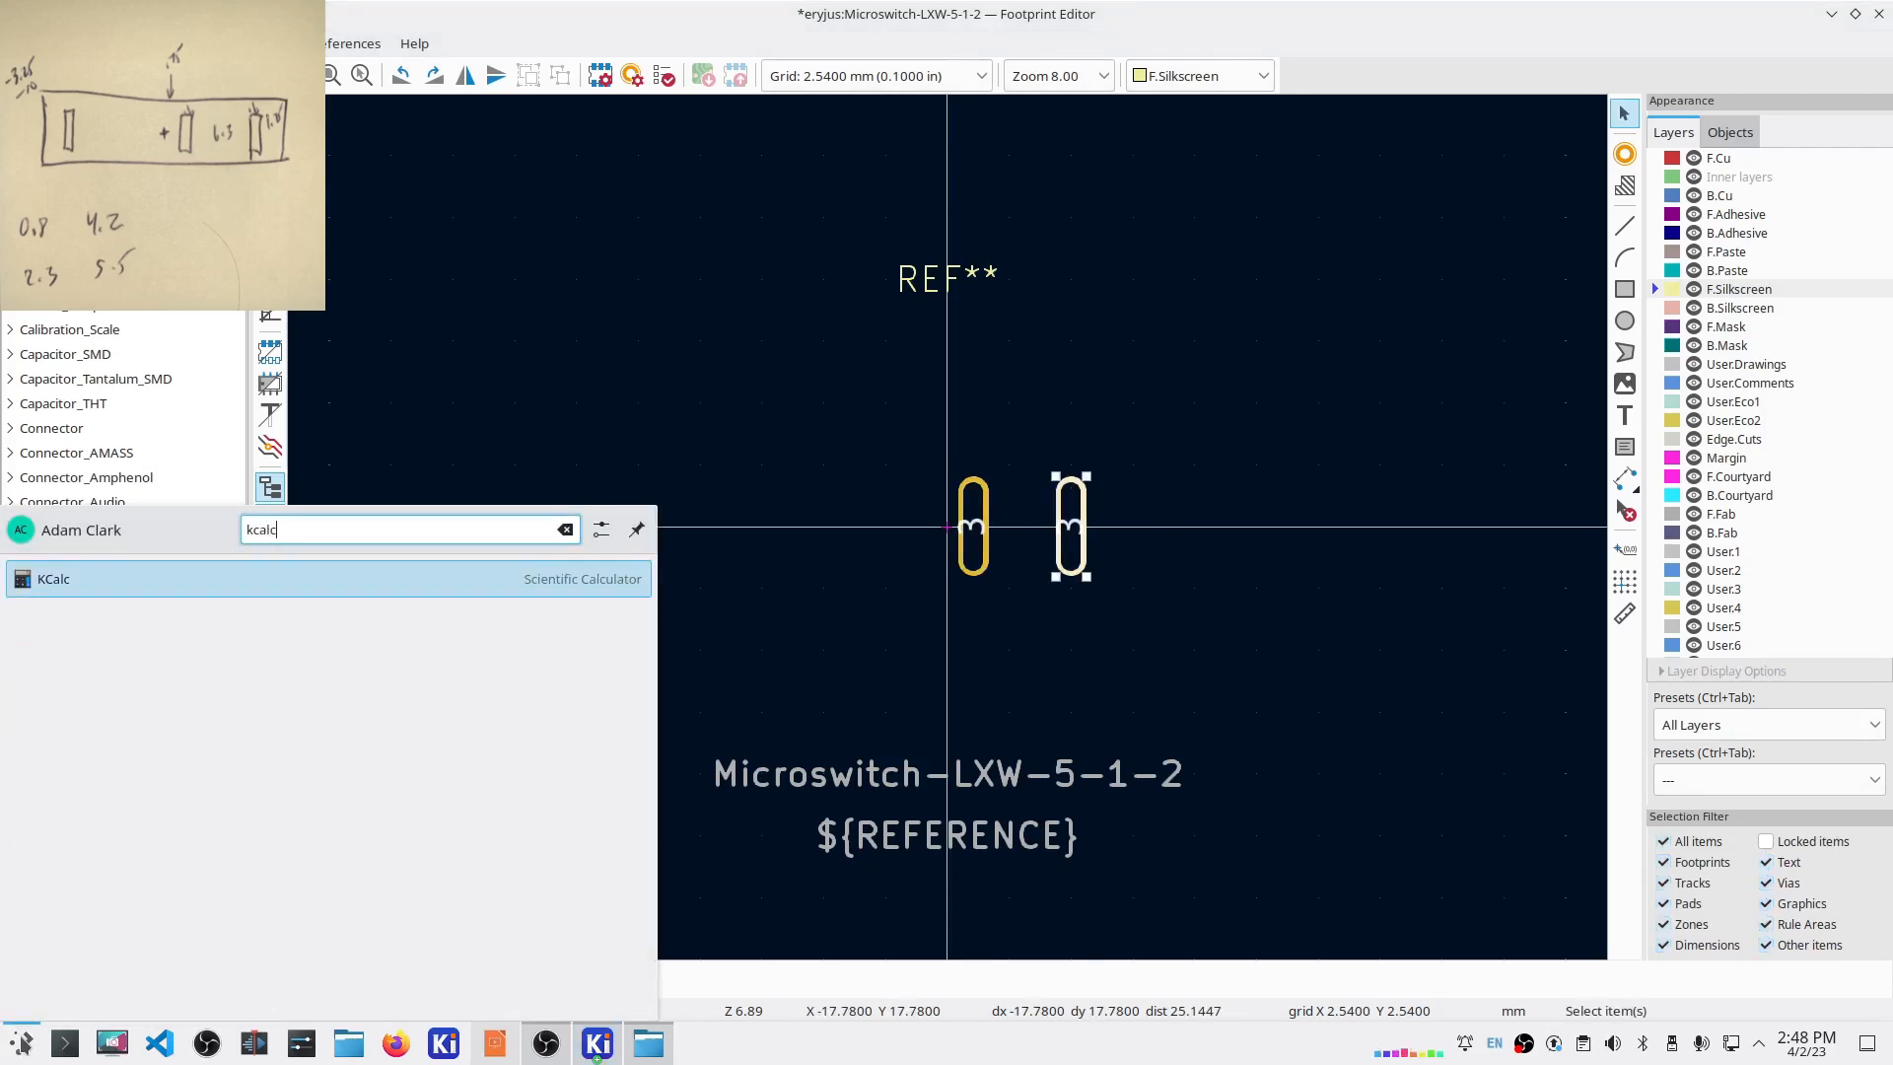
pyautogui.press('Return')
pyautogui.moveTo(1023, 323); pyautogui.dragTo(1603, 505)
pyautogui.write('.')
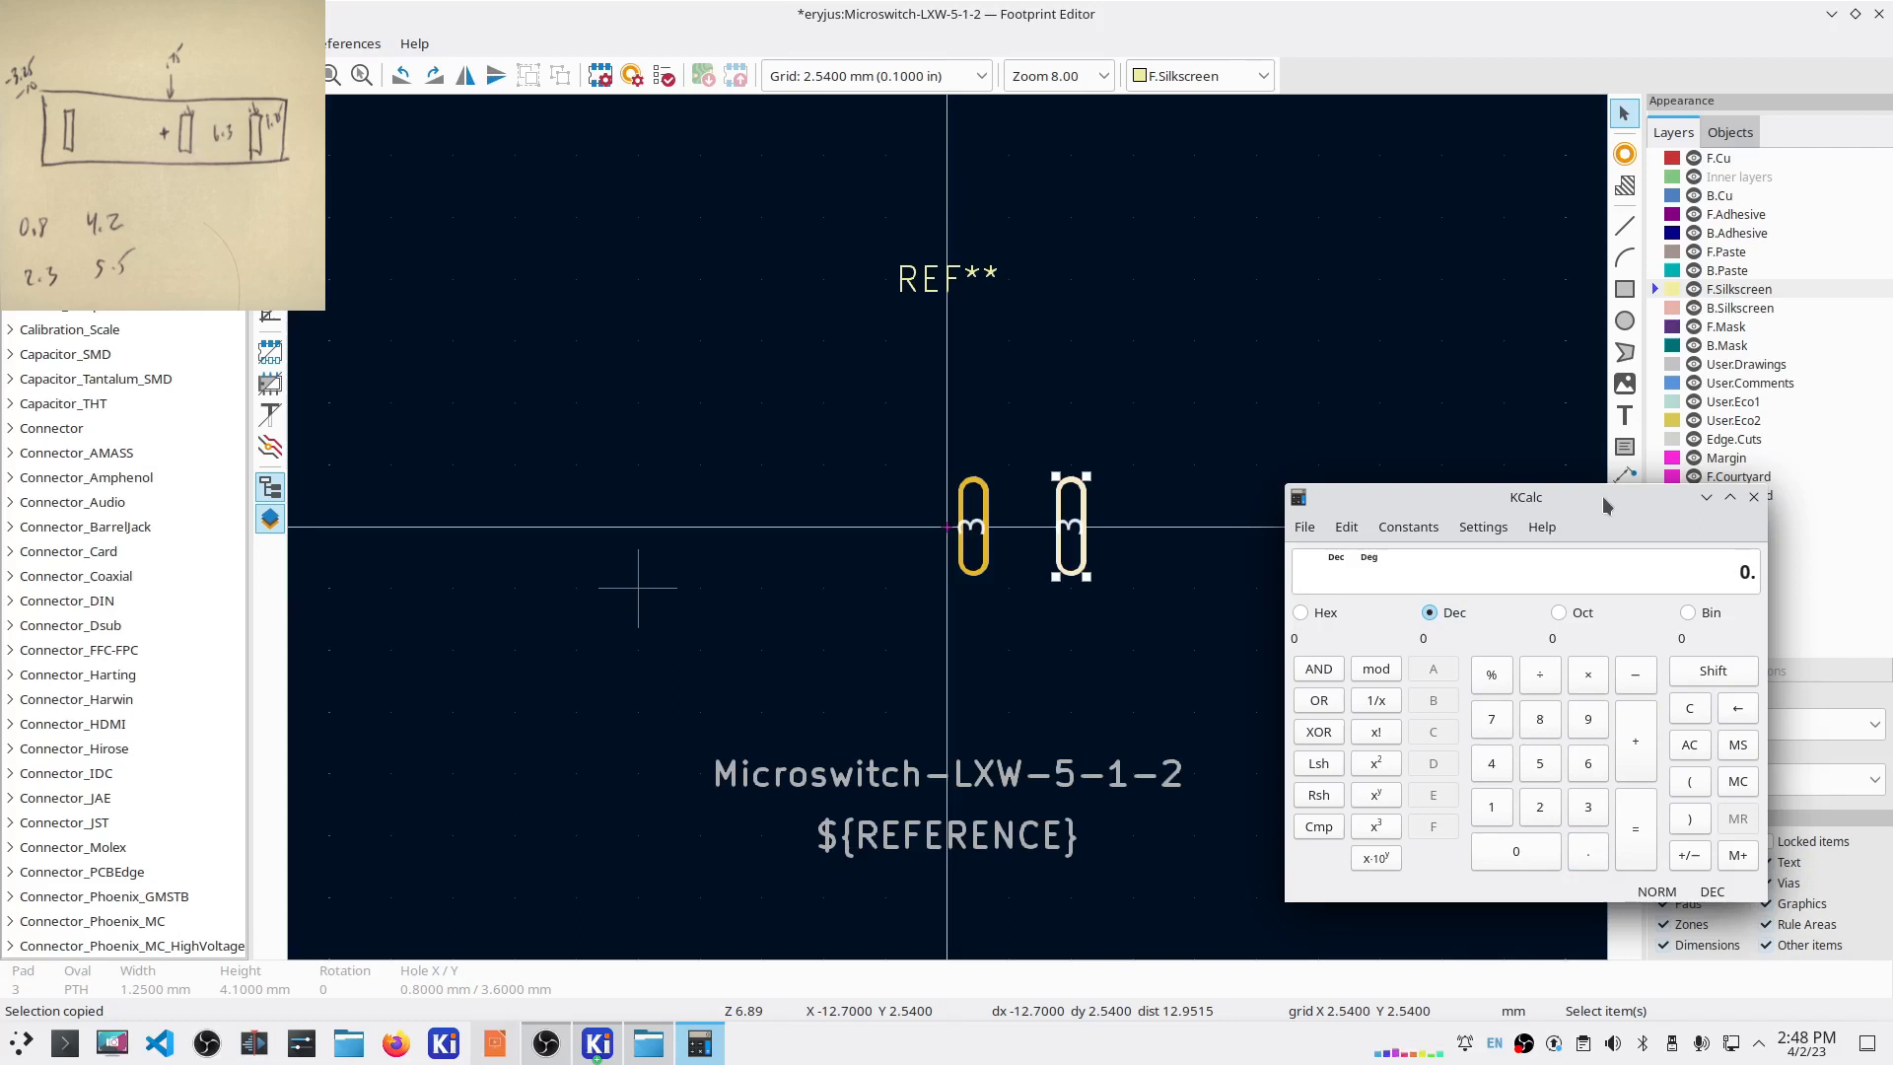
pyautogui.write('75+.6+6.3')
pyautogui.press('Return')
# Step: Set the duplicate as pad 2 at X 7.92
pyautogui.click(1065, 109)
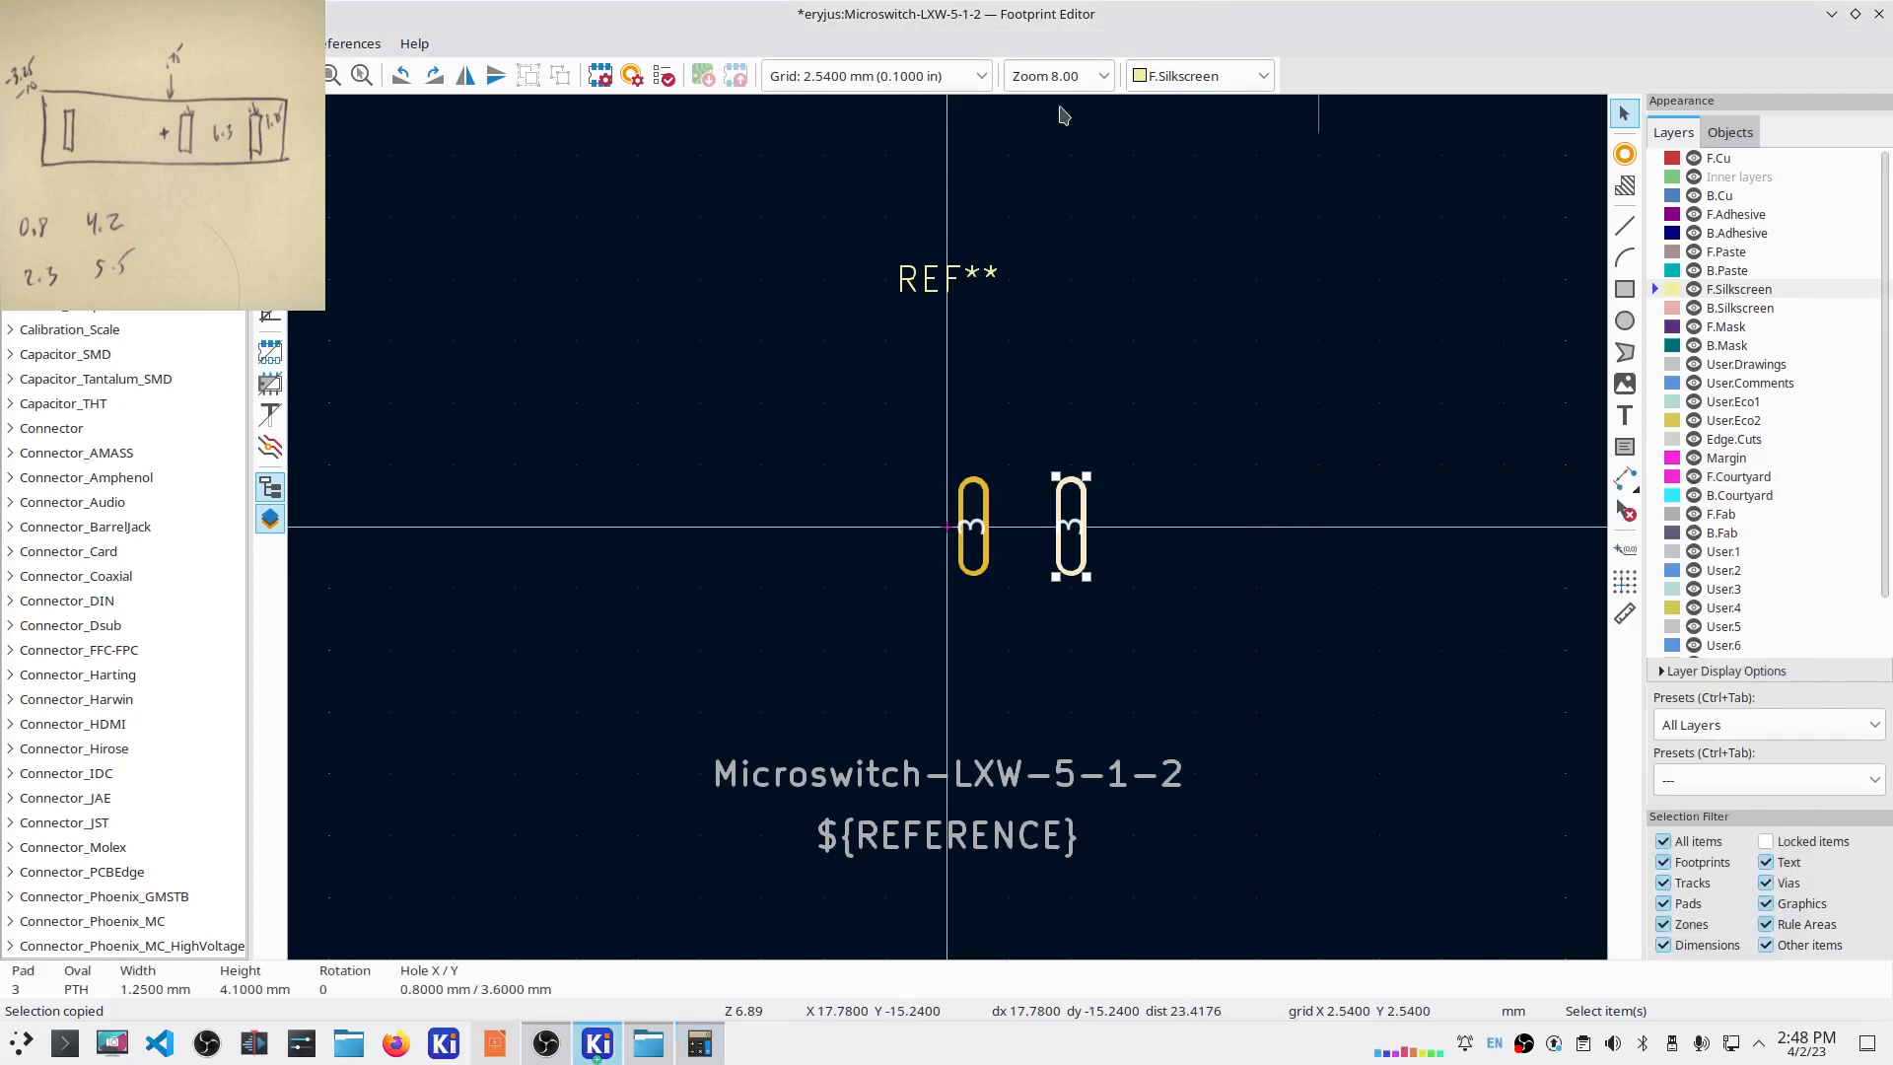
pyautogui.doubleClick(1072, 538)
pyautogui.write('2')
pyautogui.press('Tab')
pyautogui.write('7.92')
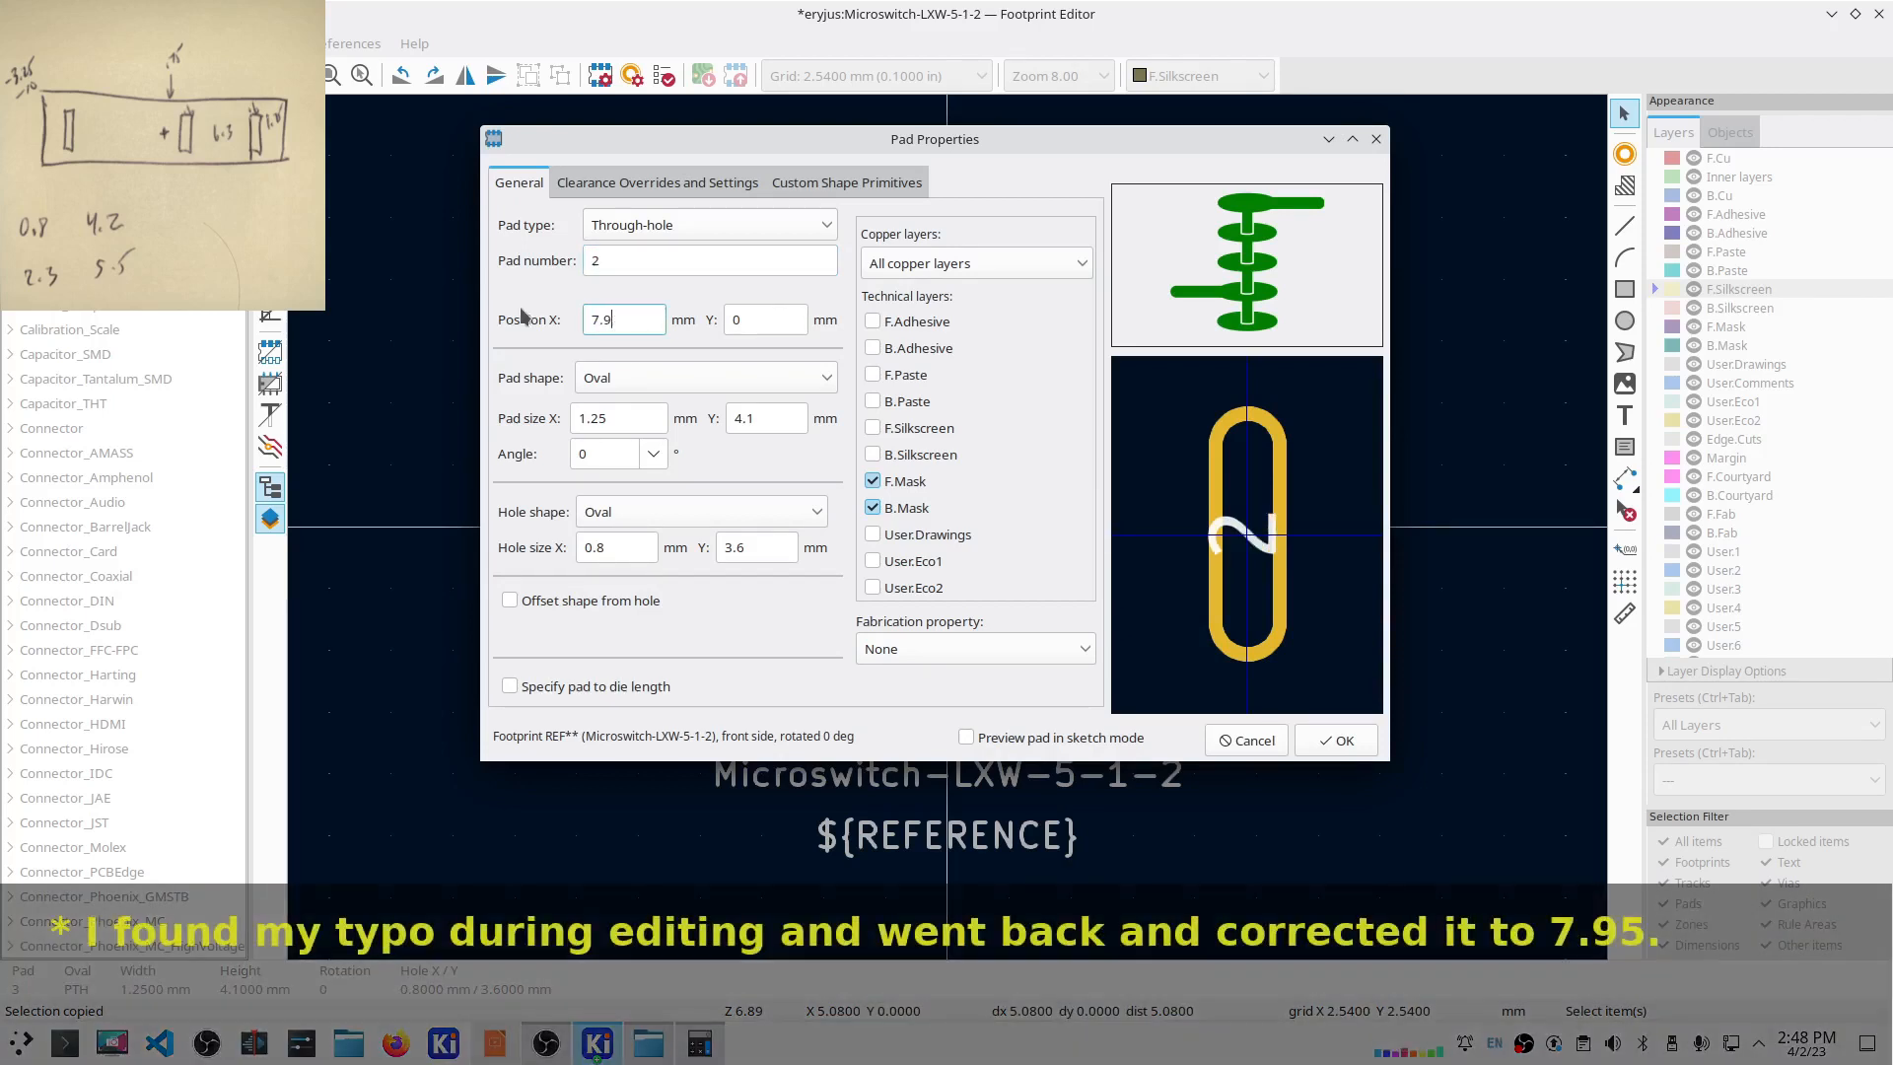
pyautogui.click(1311, 740)
# Step: Calculate the 8.7 mm offset for pad 1 (8.4+.3) in KCalc
pyautogui.click(699, 1043)
pyautogui.press('Escape')
pyautogui.write('8.4')
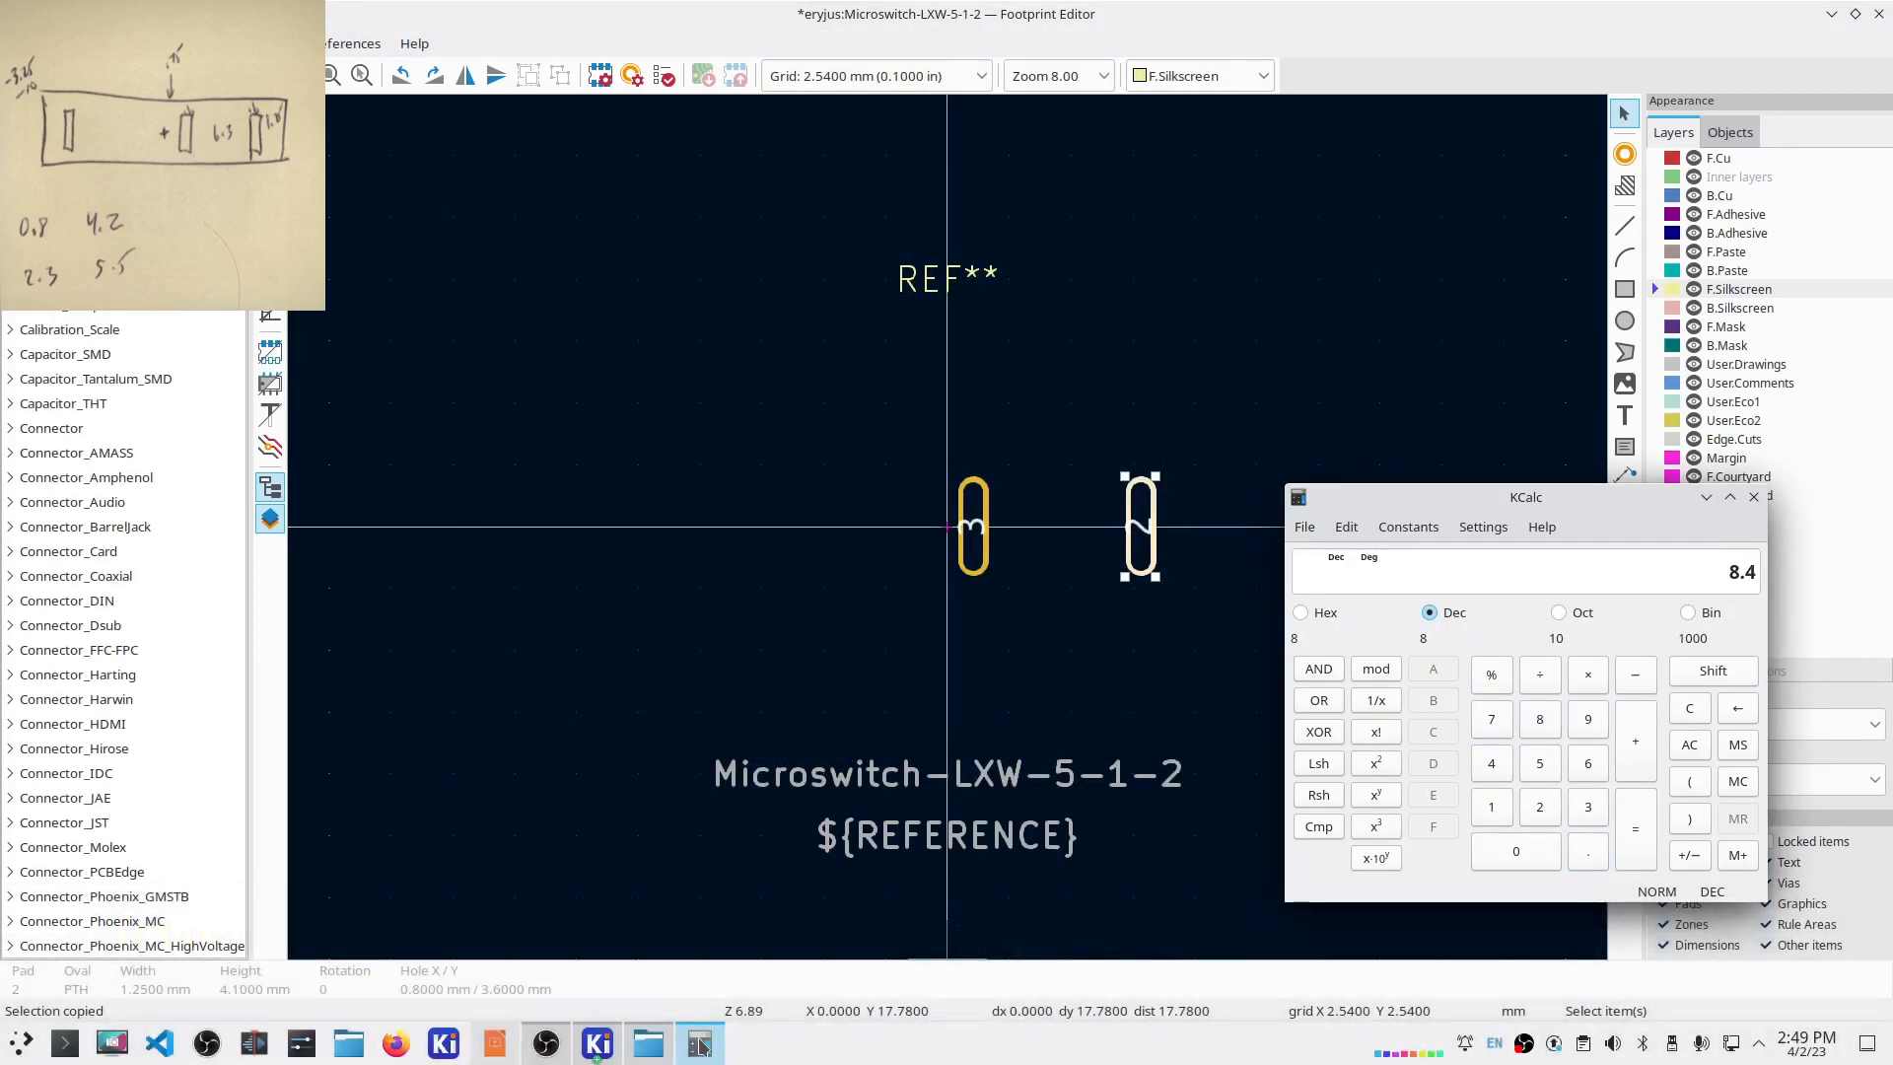
pyautogui.write('+.3')
pyautogui.press('Return')
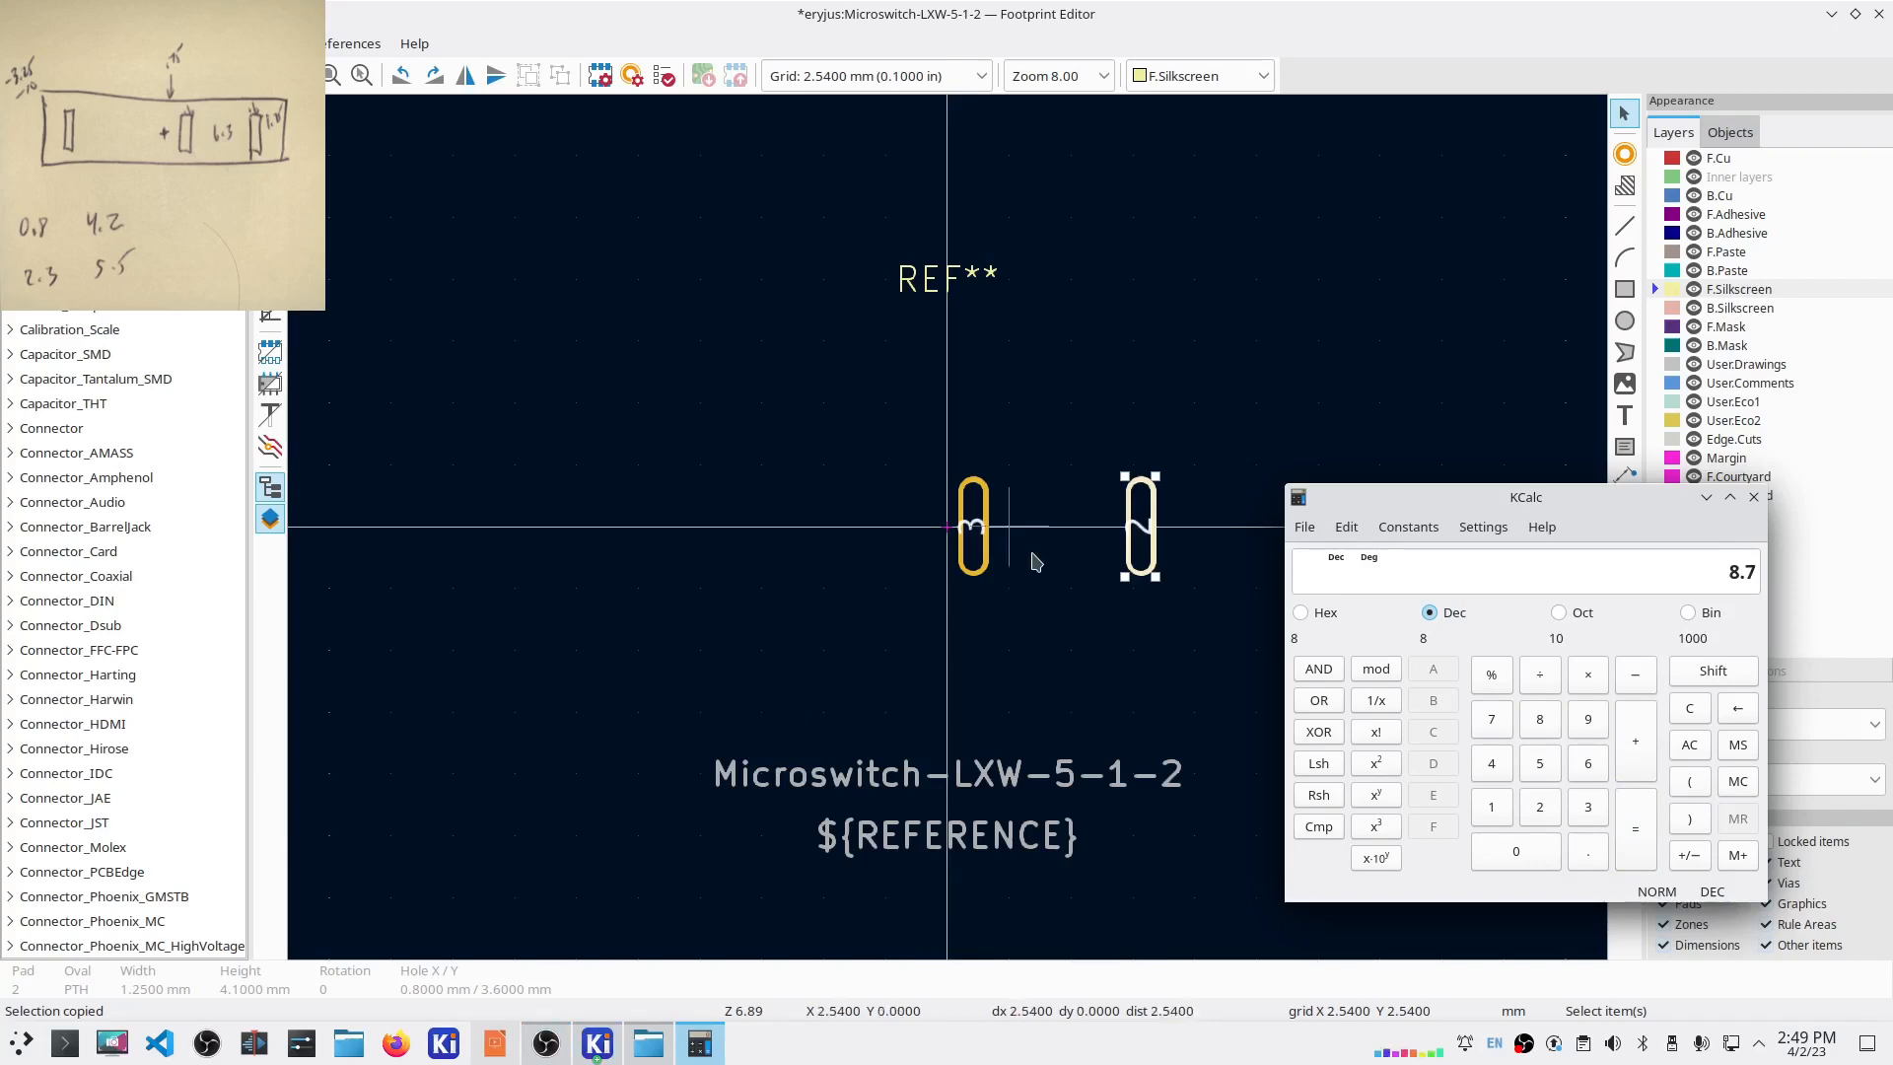
# Step: Paste another pad copy and set it as pad 1 at X -8.7
pyautogui.click(976, 537)
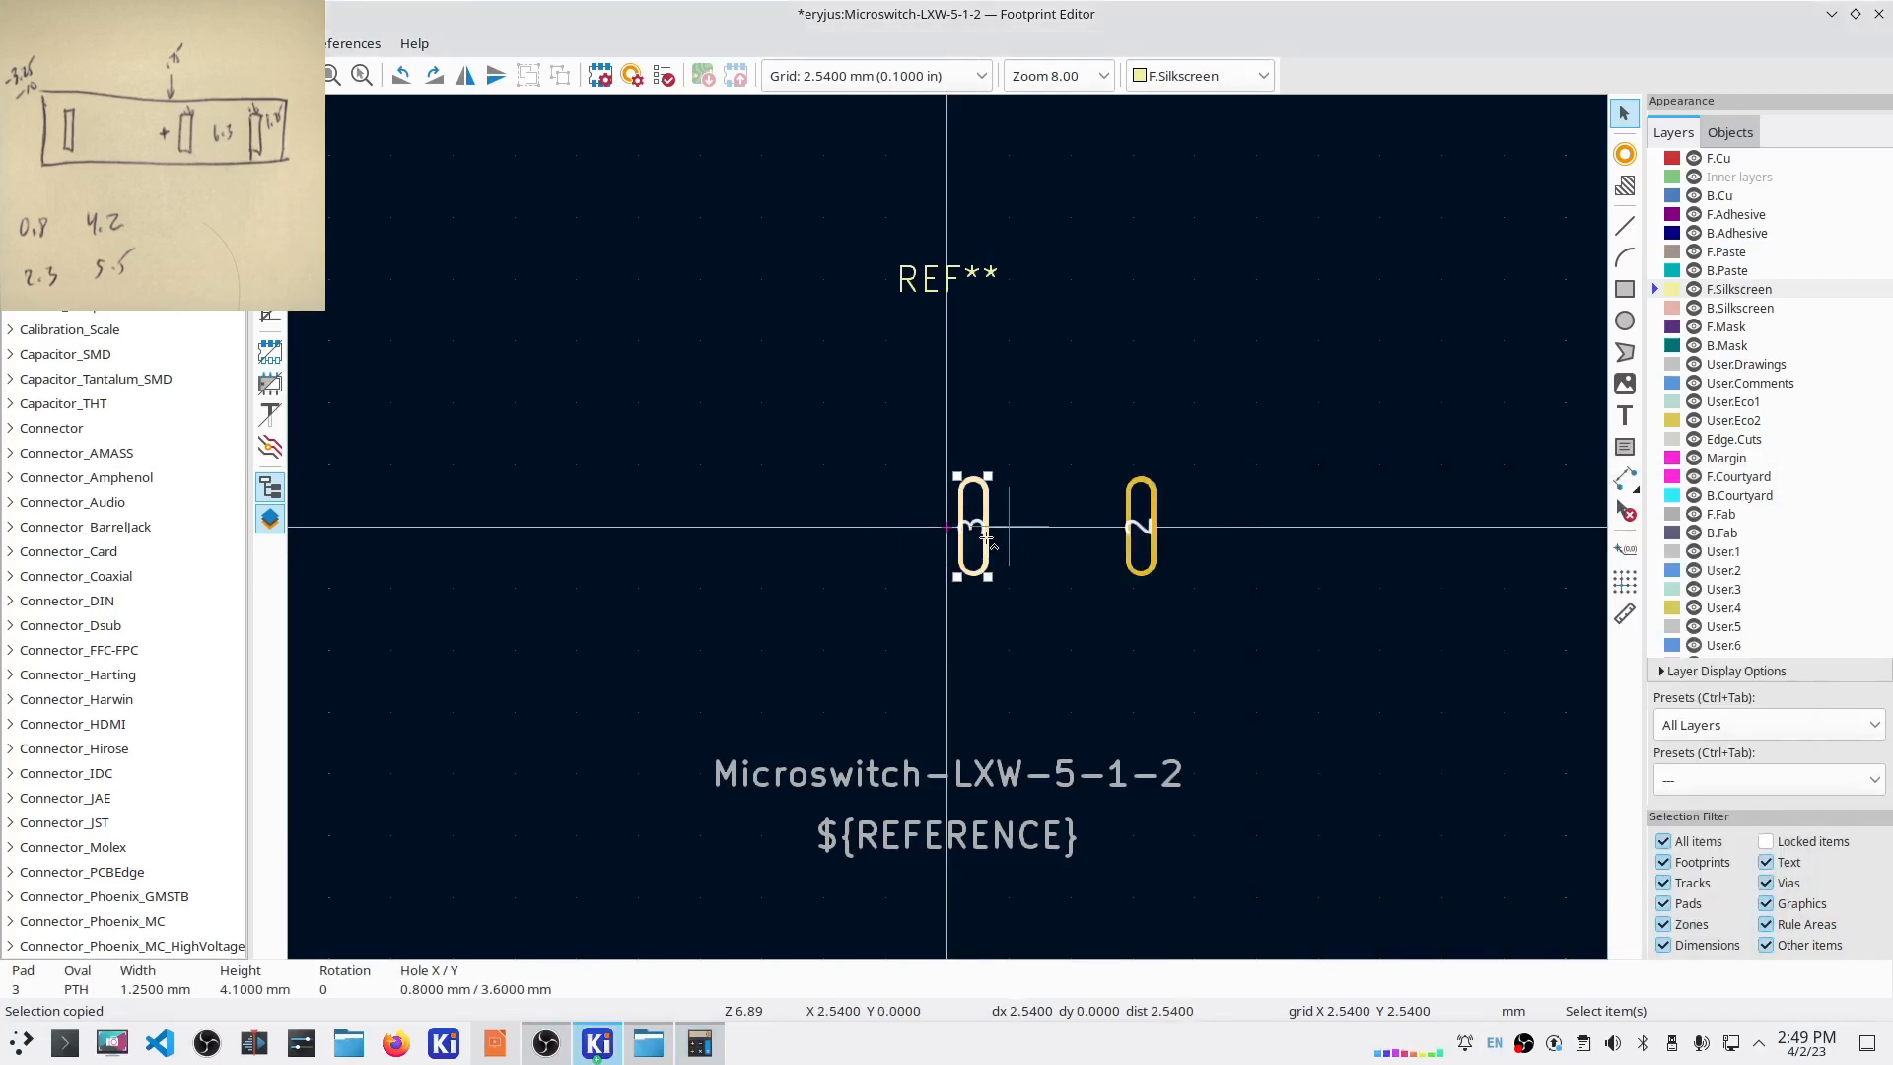
pyautogui.hotkey('ctrl', 'v')
pyautogui.click(828, 529)
pyautogui.doubleClick(826, 529)
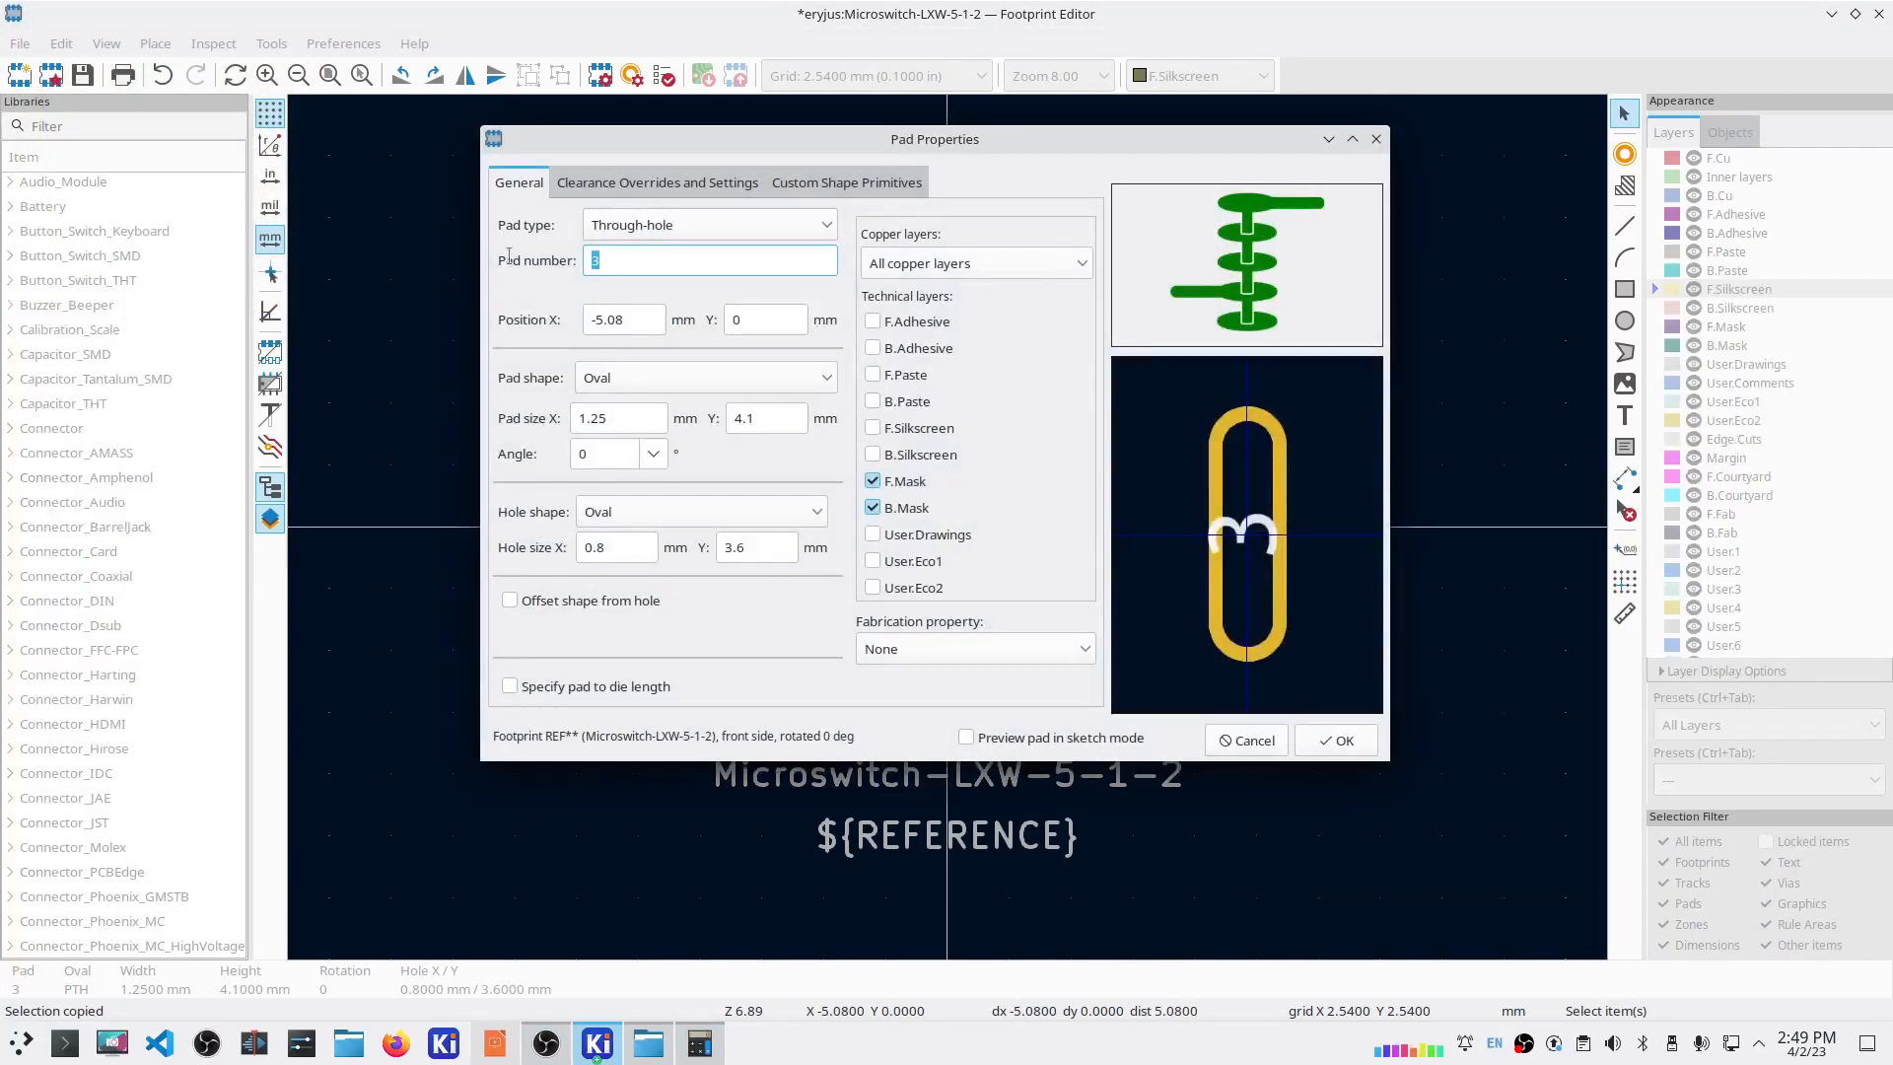
pyautogui.write('1')
pyautogui.press('Tab')
pyautogui.write('-8.7')
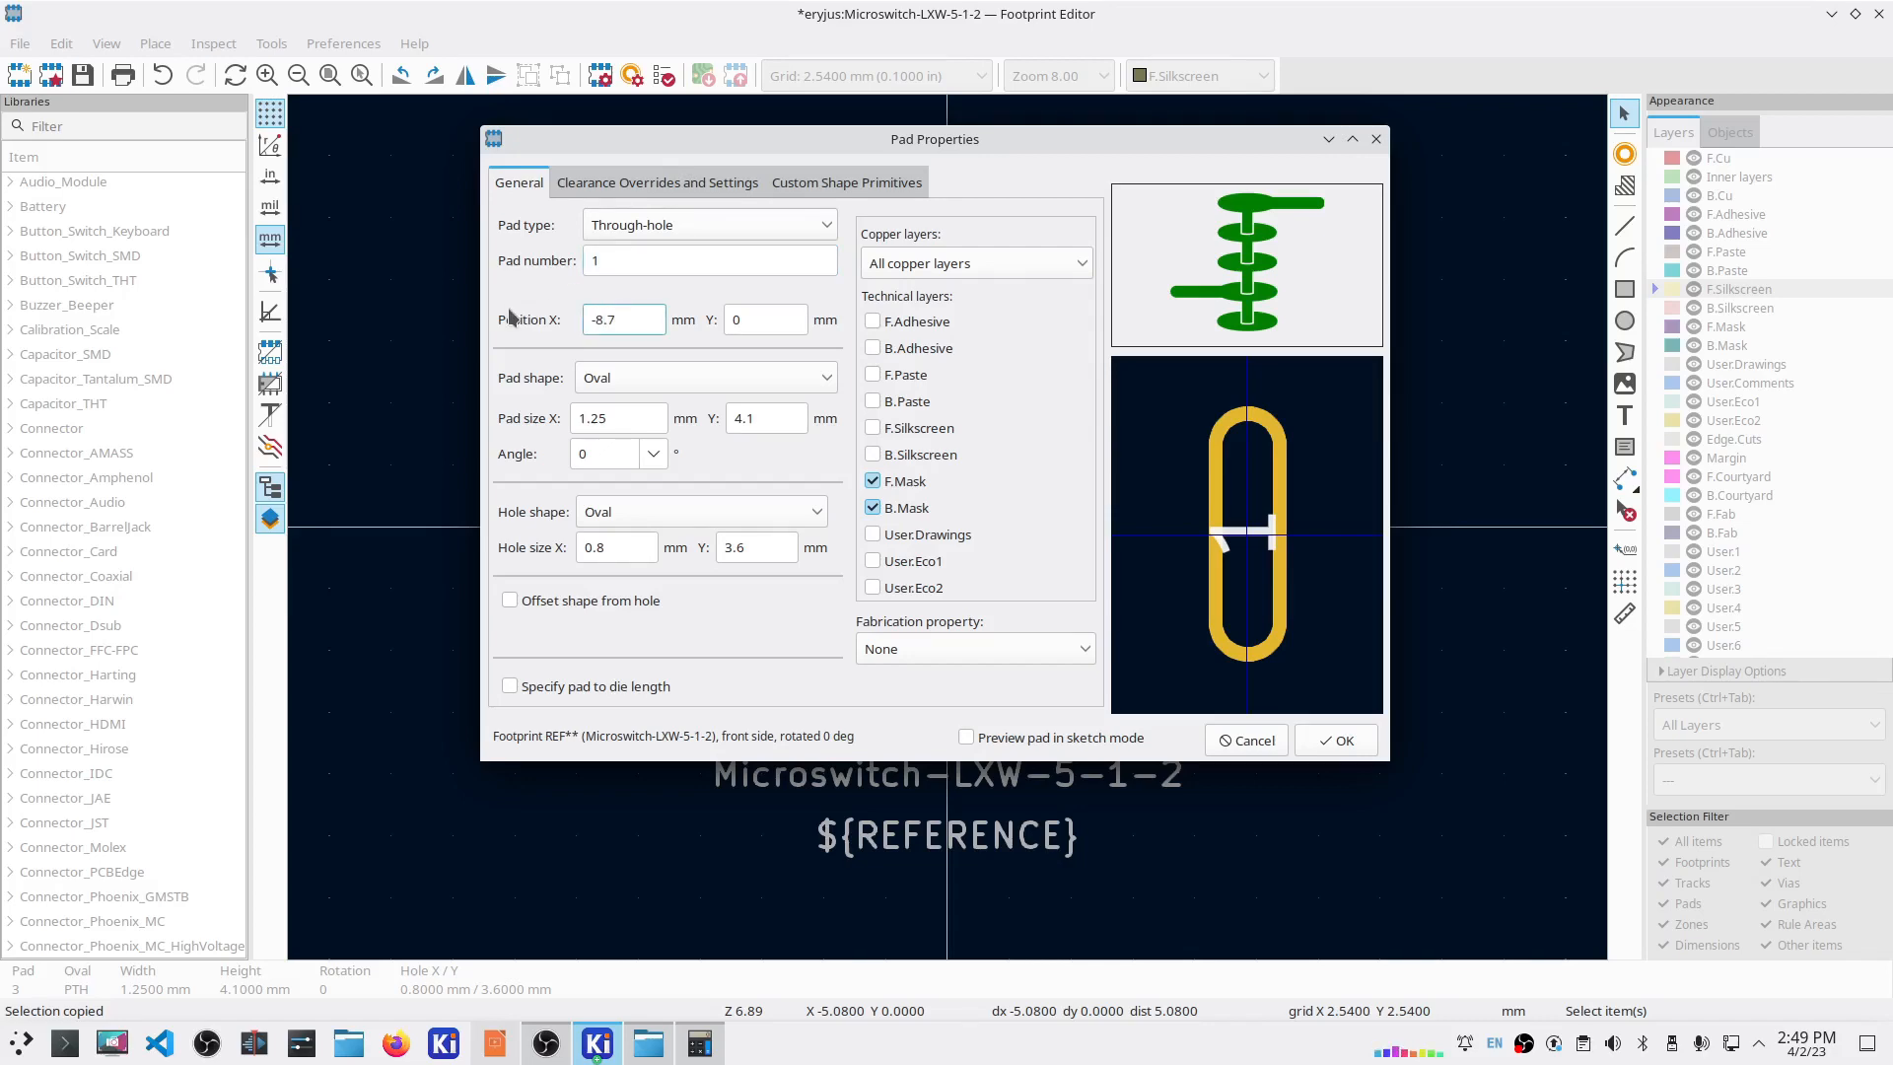
pyautogui.click(1309, 745)
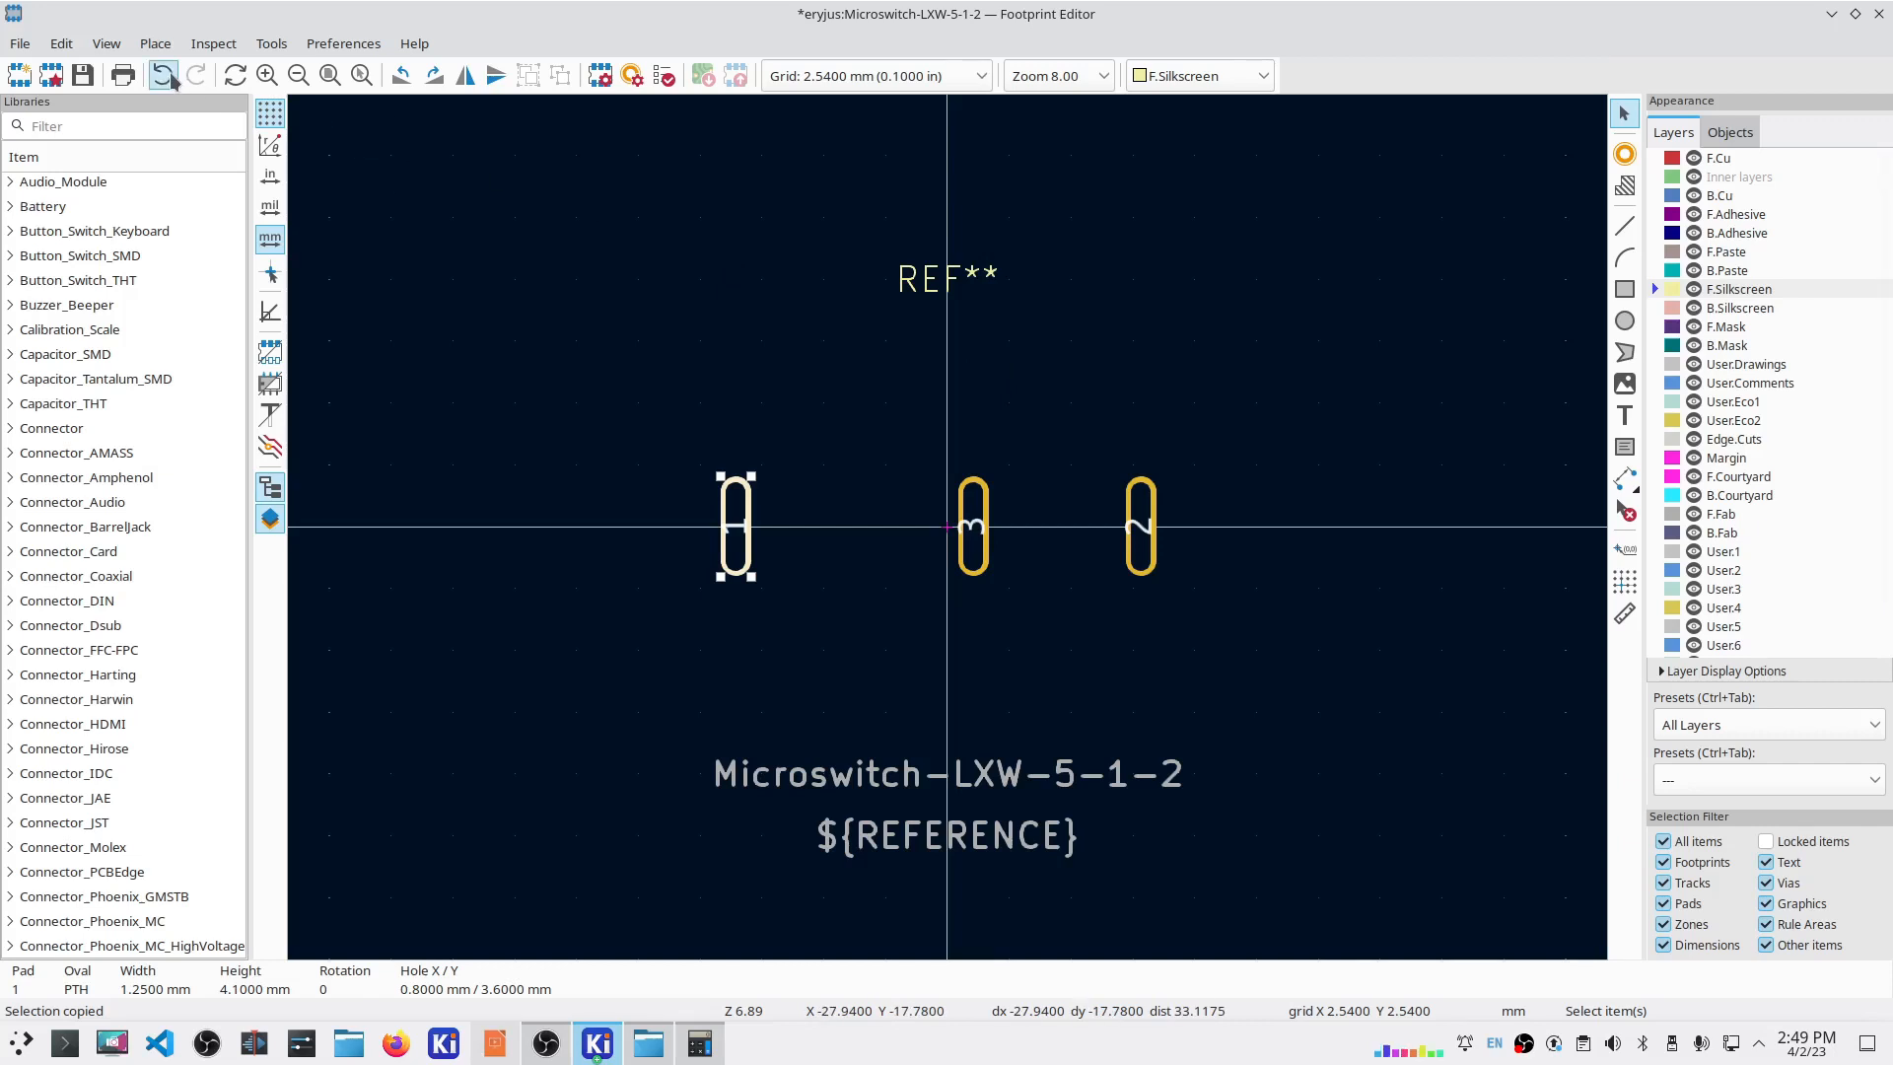
# Step: Draw a silkscreen rectangle around the pads from (-10, -3.25) to (10, 3.25)
pyautogui.click(153, 48)
pyautogui.click(198, 198)
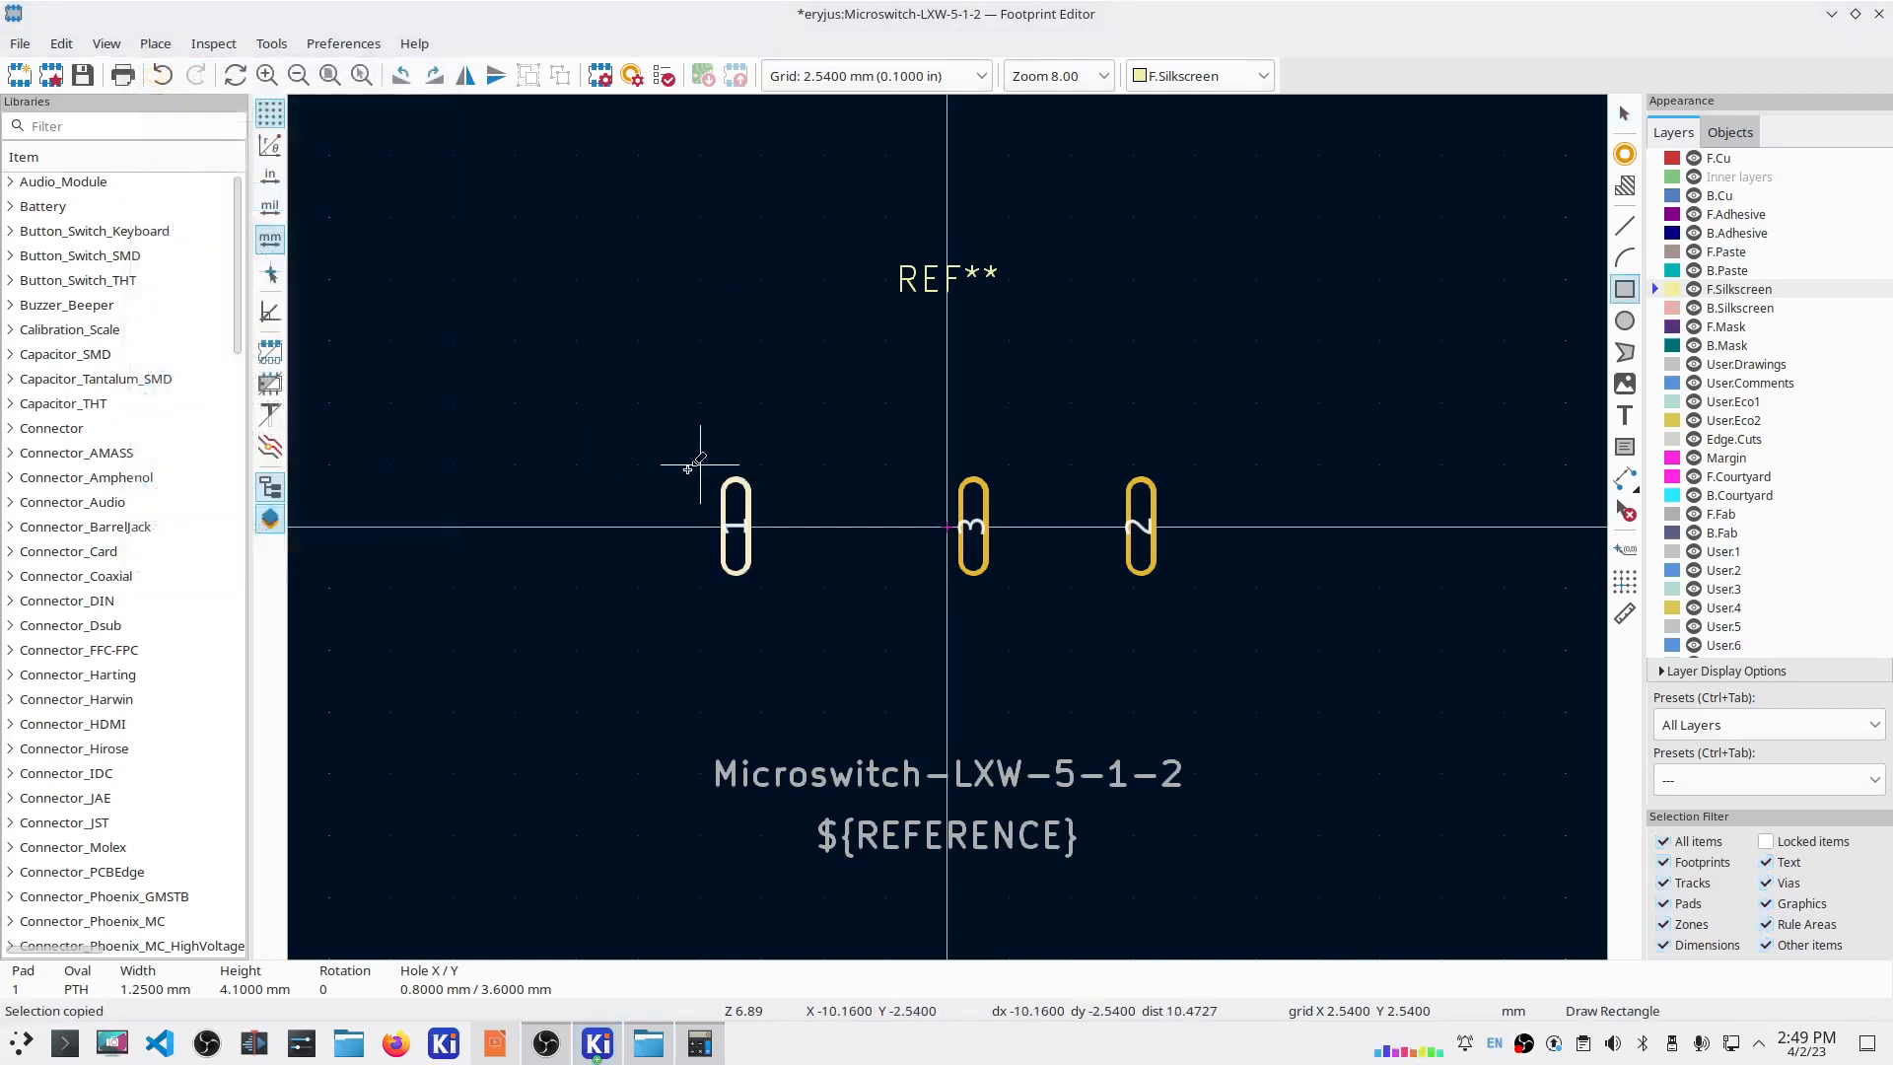
pyautogui.click(700, 464)
pyautogui.click(1195, 589)
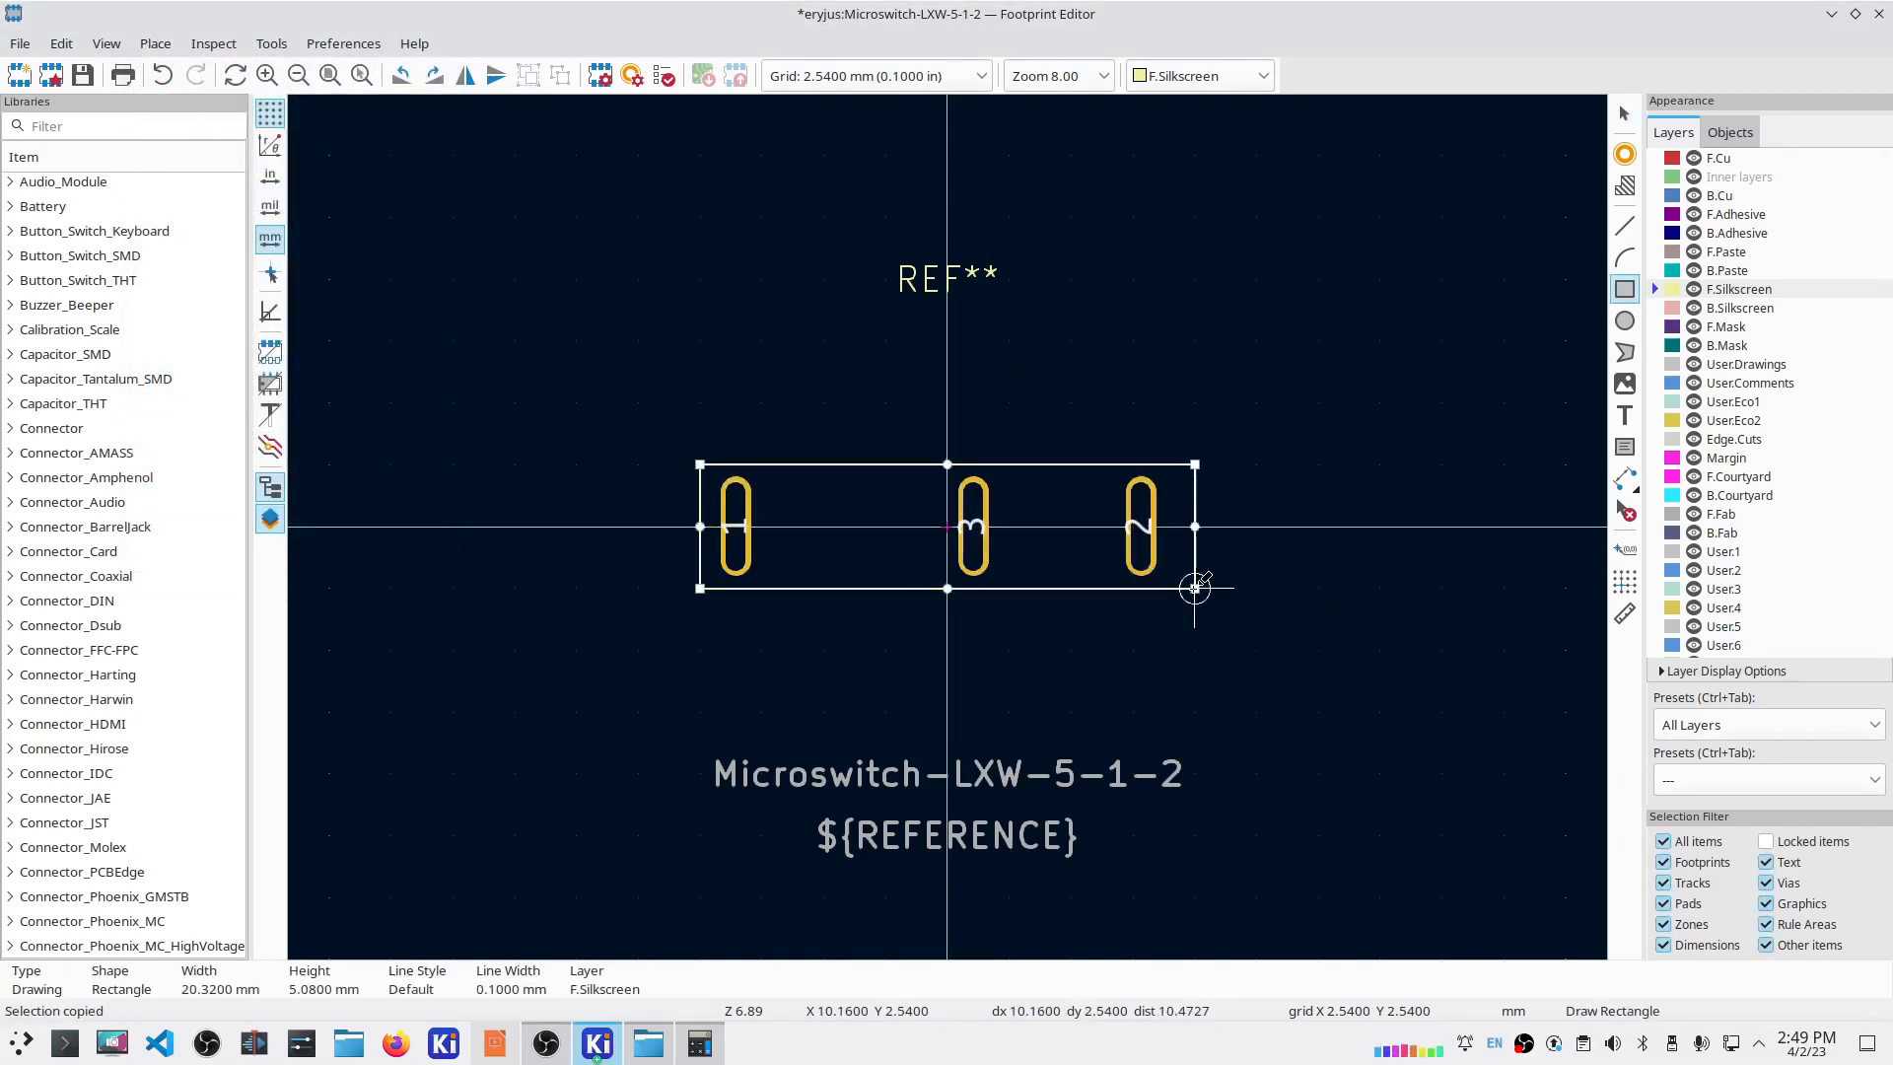
pyautogui.press('Escape')
pyautogui.doubleClick(761, 464)
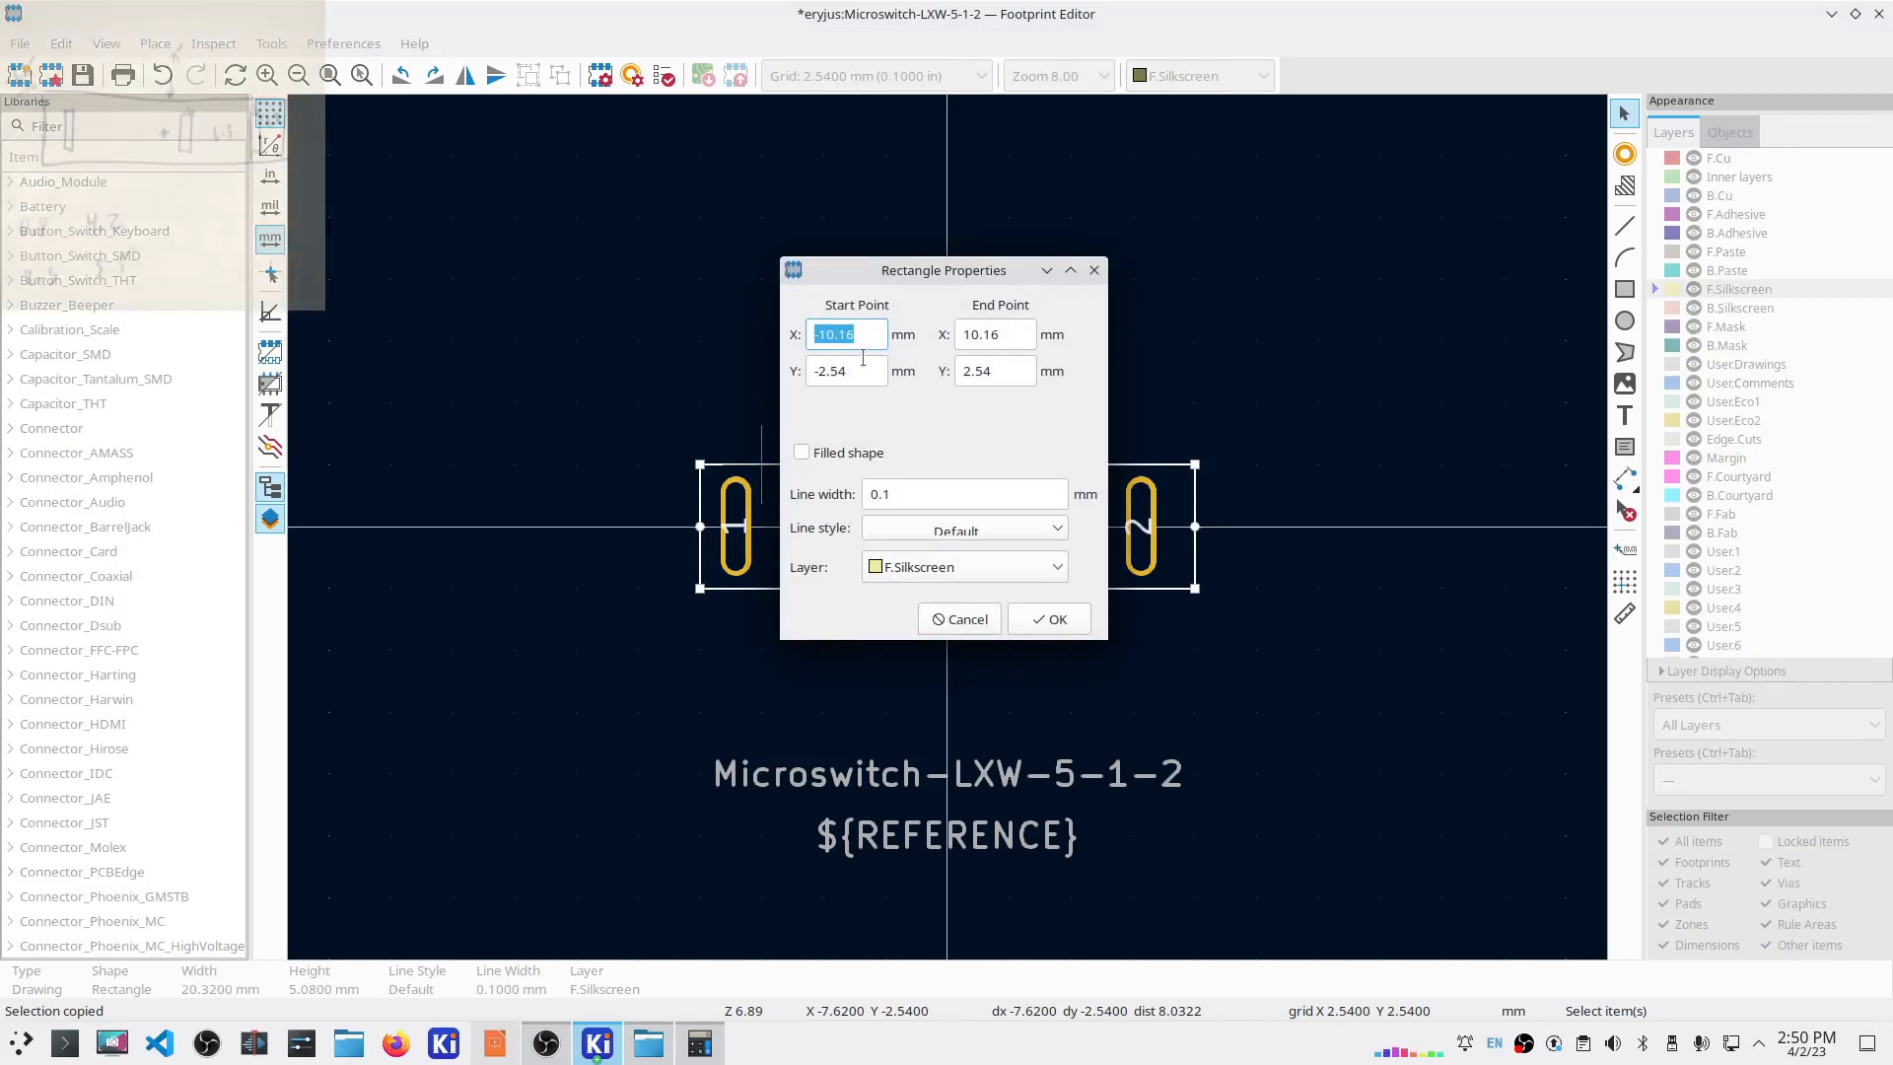
pyautogui.write('-10')
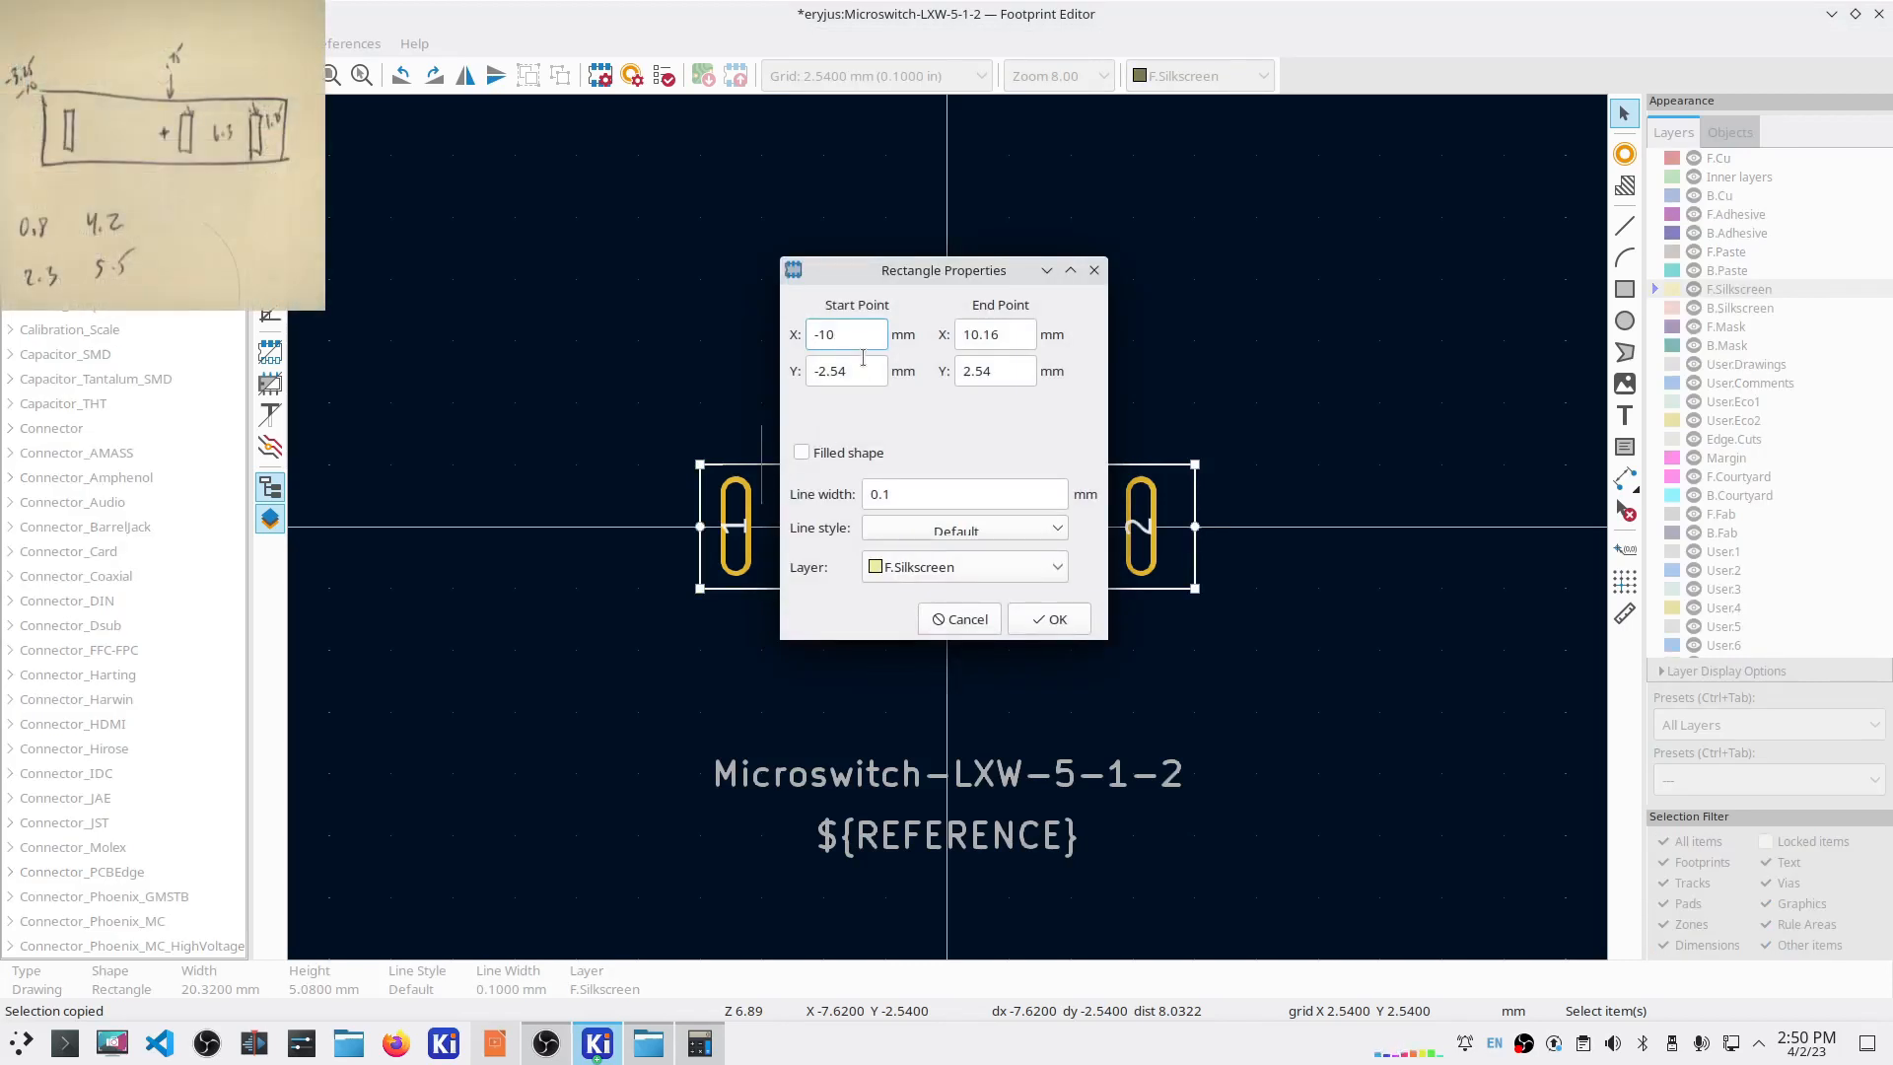
pyautogui.press('Tab')
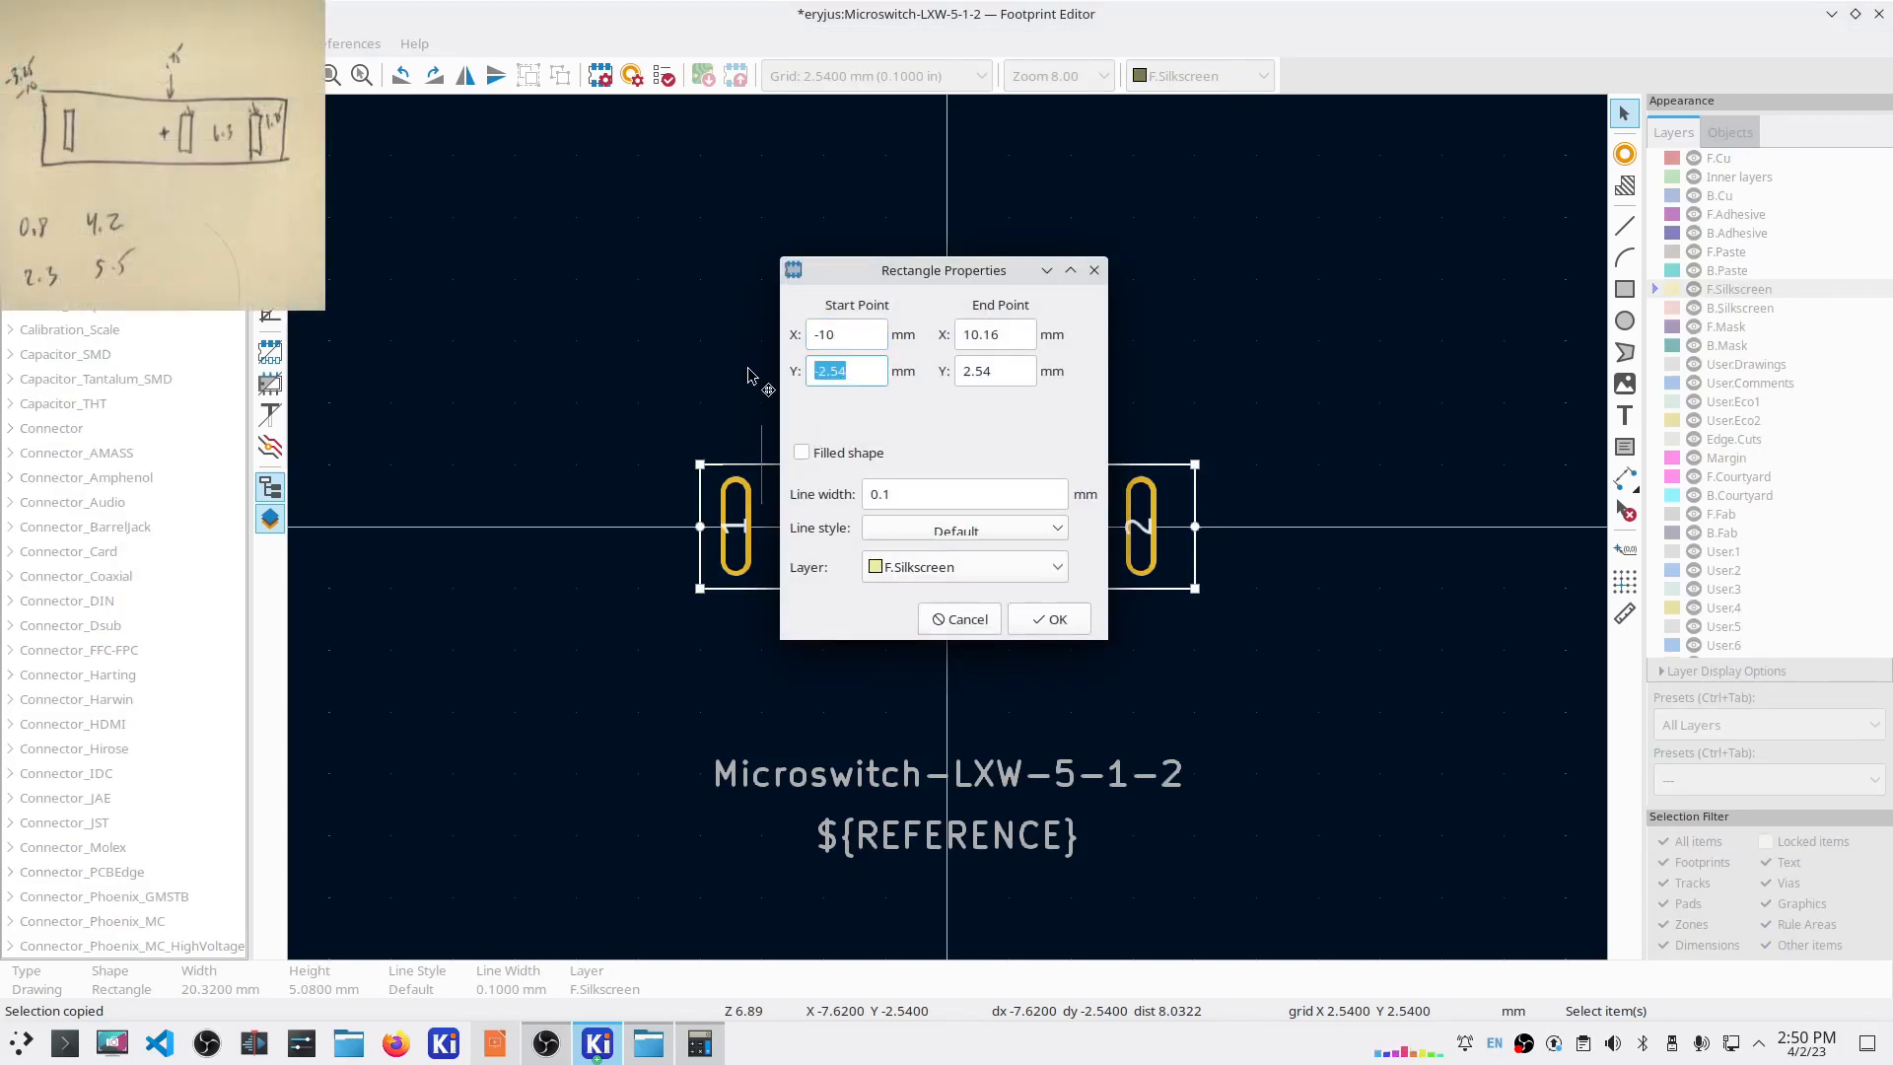
pyautogui.write('-3.25')
pyautogui.press('Tab')
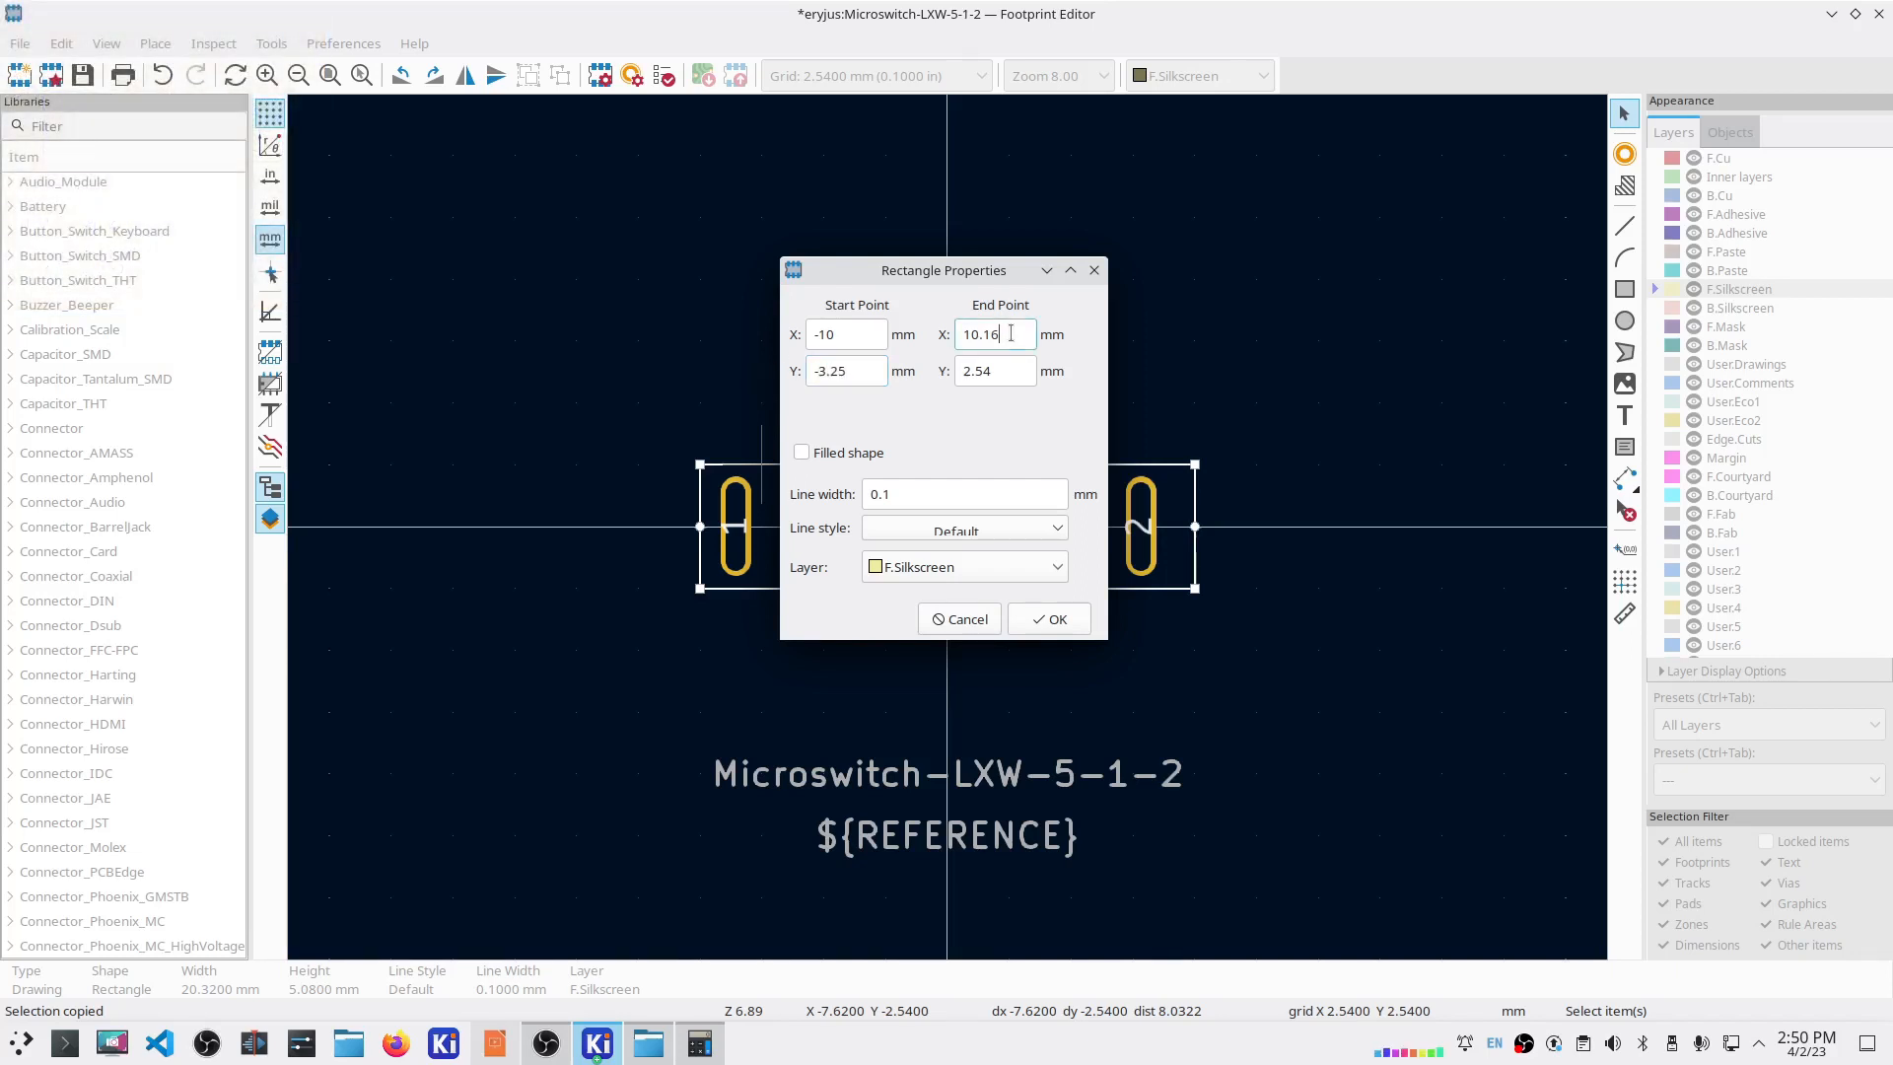
pyautogui.write('10')
pyautogui.press('Tab')
pyautogui.write('3.25')
pyautogui.click(1049, 620)
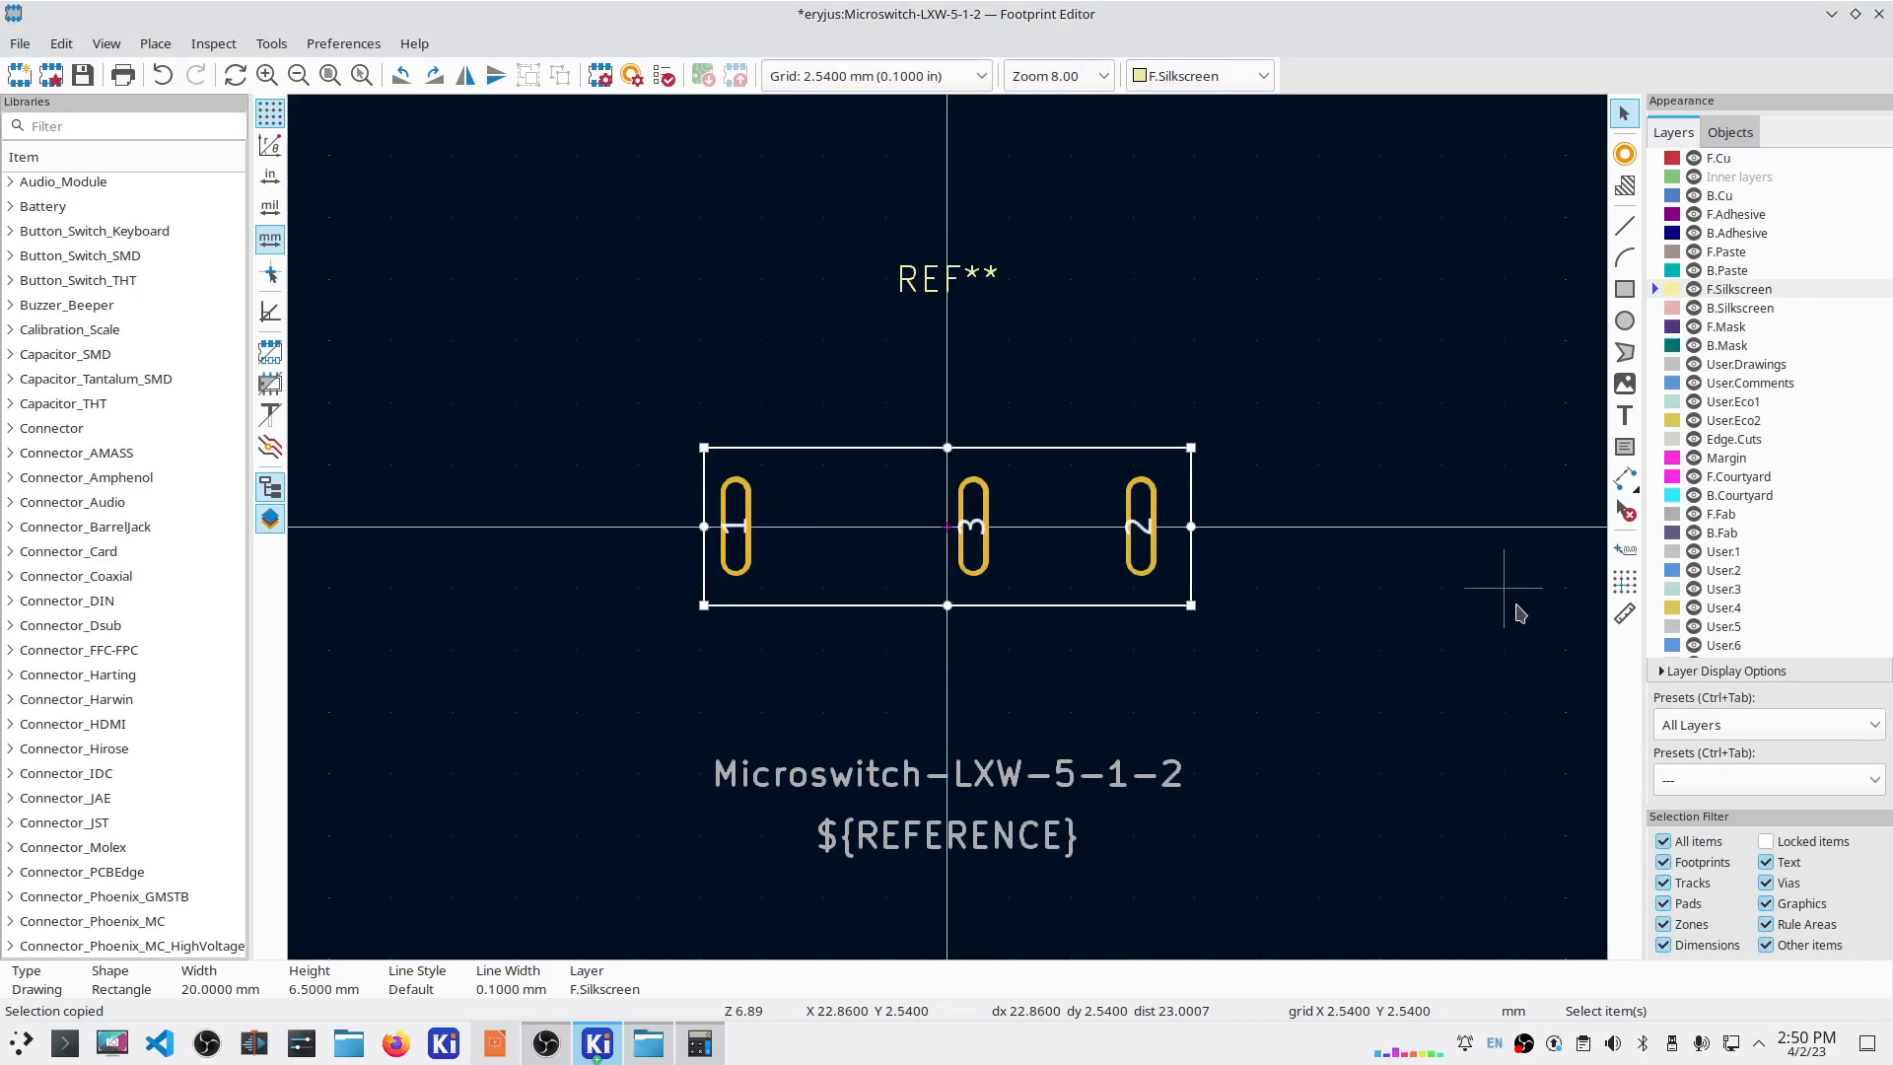
# Step: Move REF** just above the outline using a 0.635 mm grid
pyautogui.click(928, 292)
pyautogui.press('m')
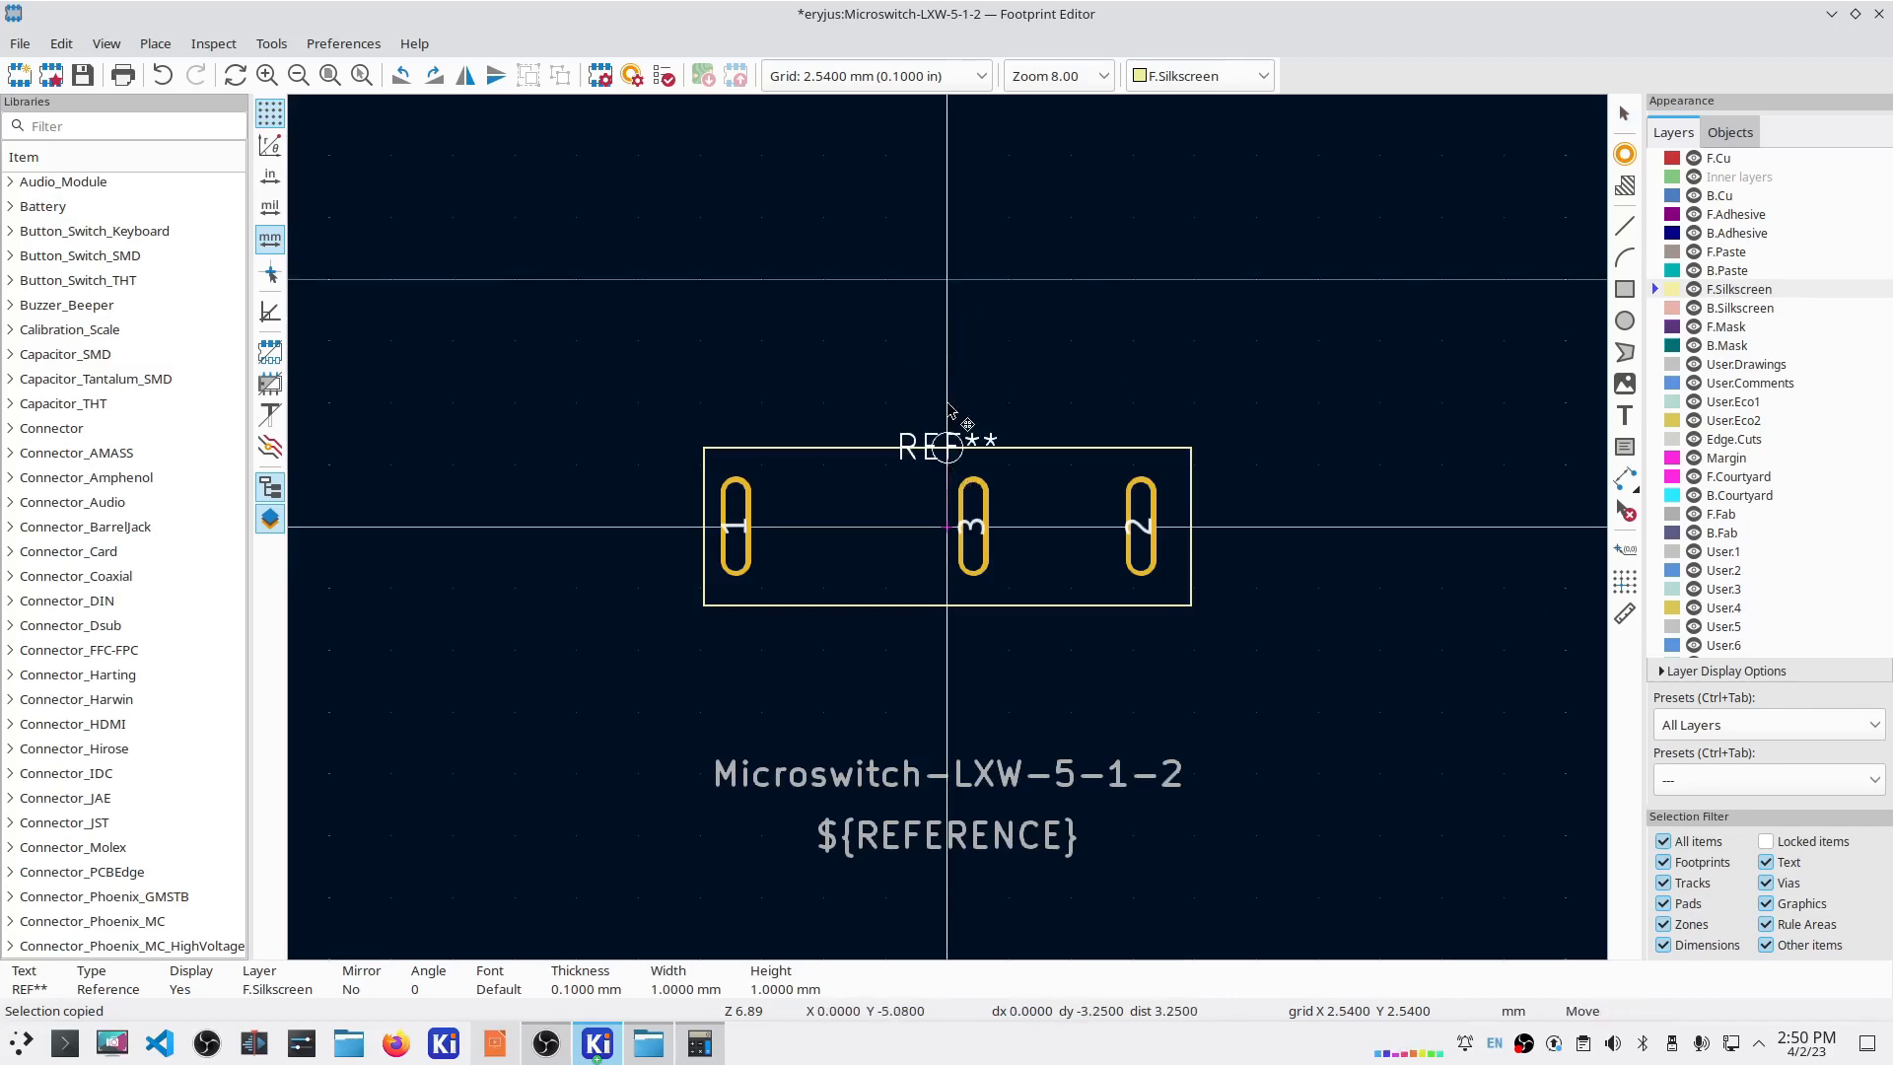
pyautogui.click(912, 79)
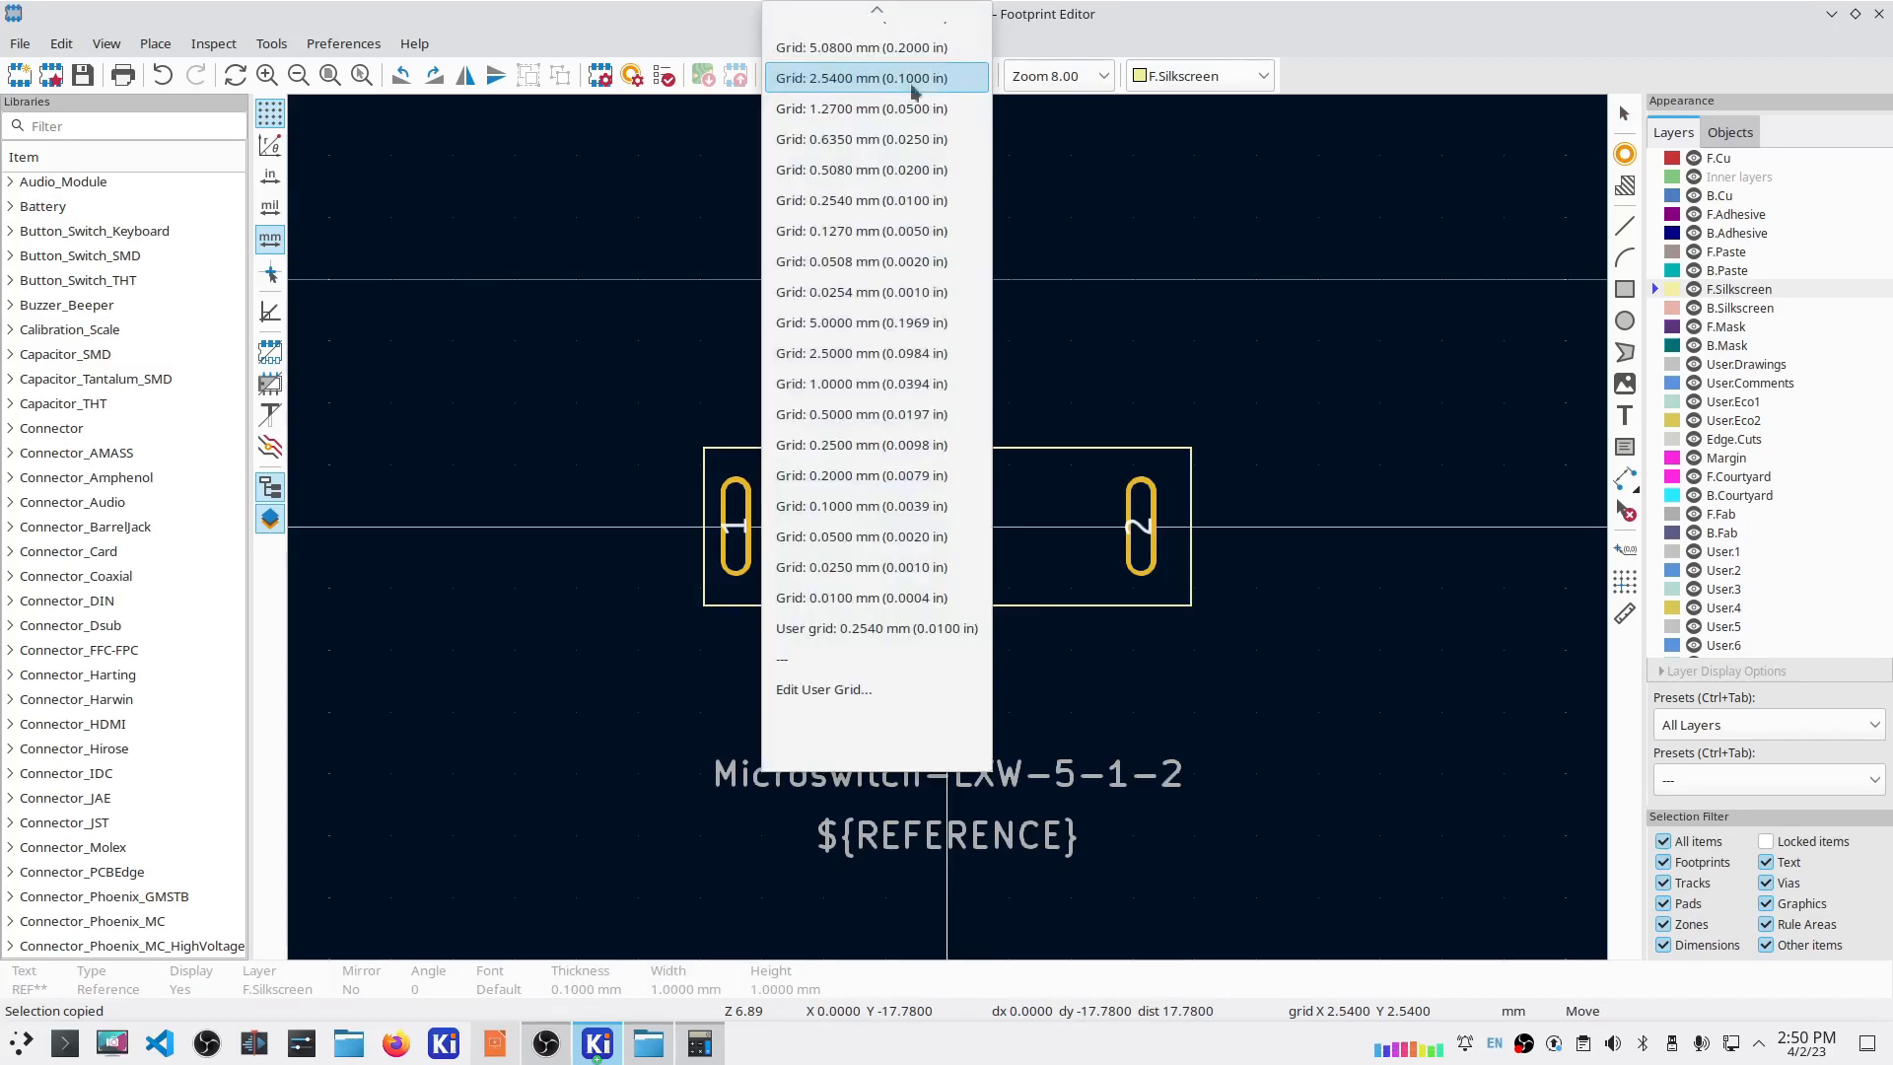
pyautogui.click(875, 139)
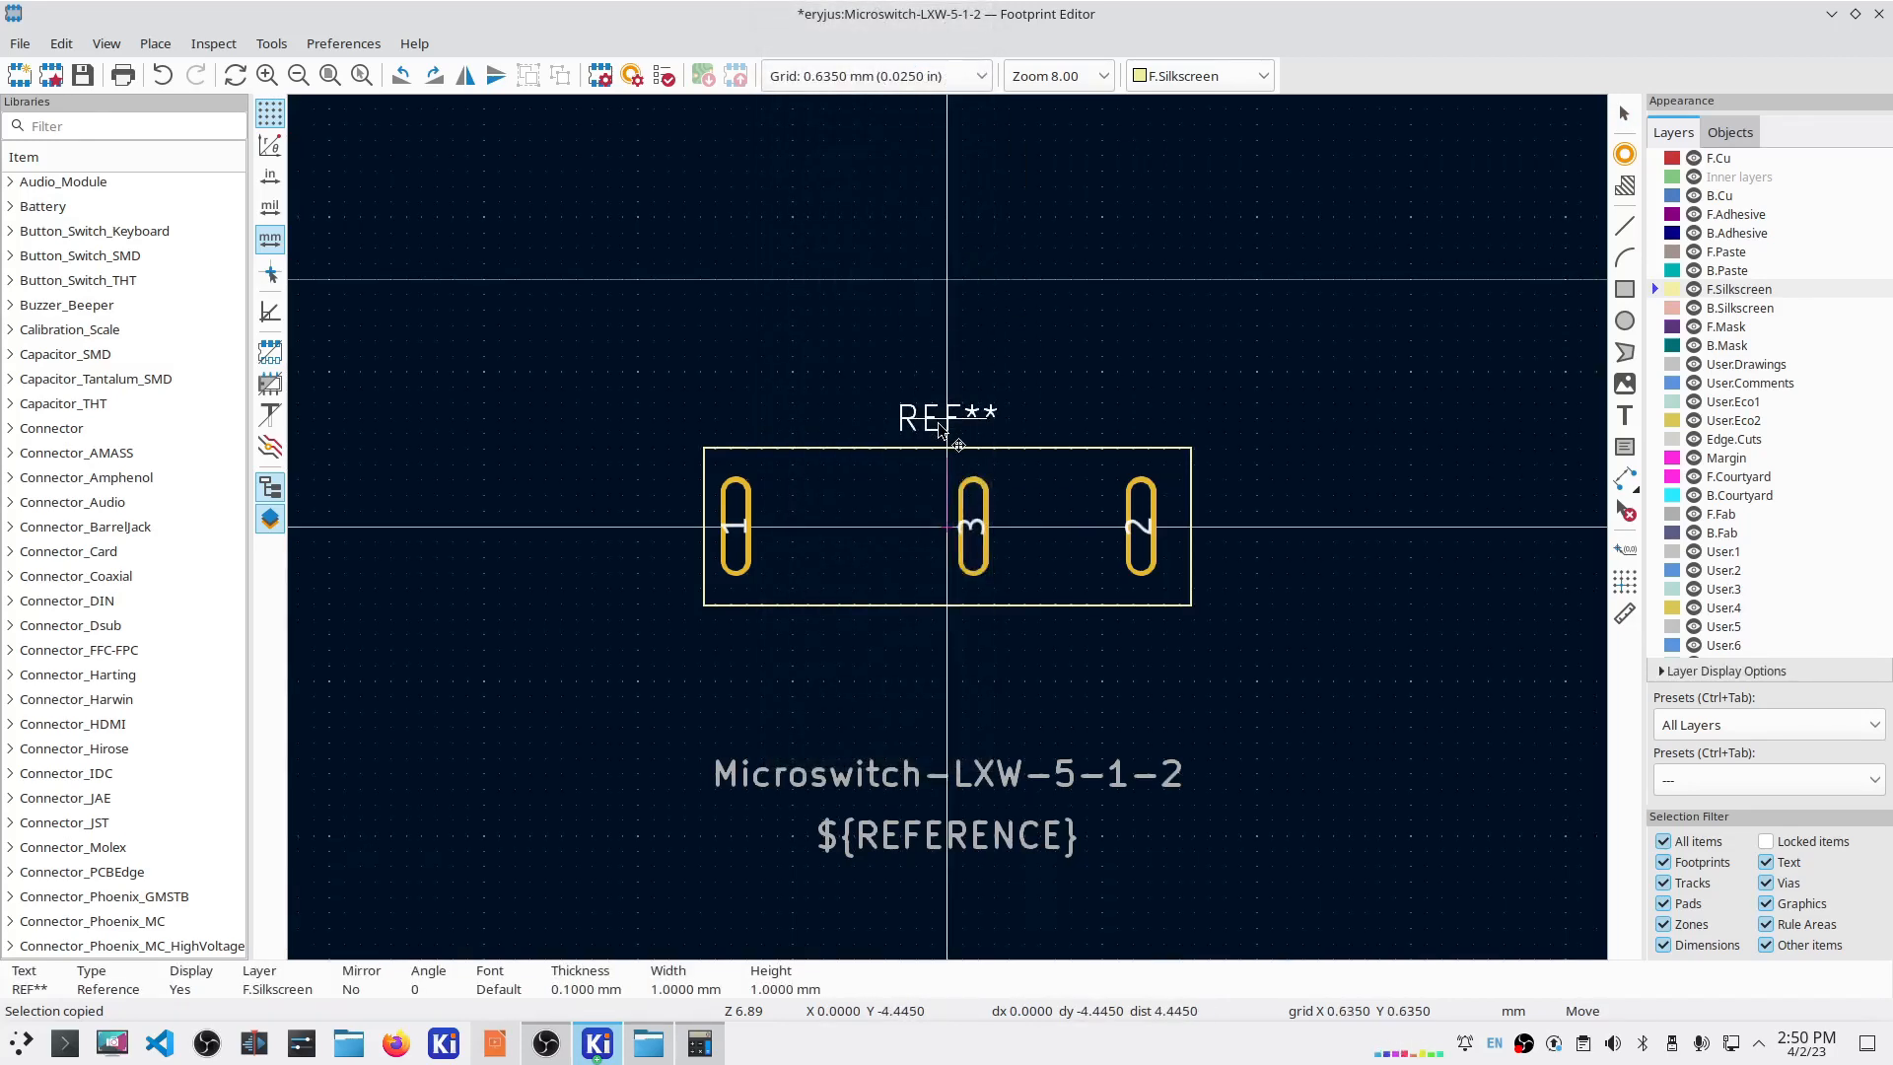
pyautogui.click(937, 421)
pyautogui.click(963, 773)
# Step: Move the value text, then ${REFERENCE} beneath it, below the outline and save the footprint
pyautogui.press('m')
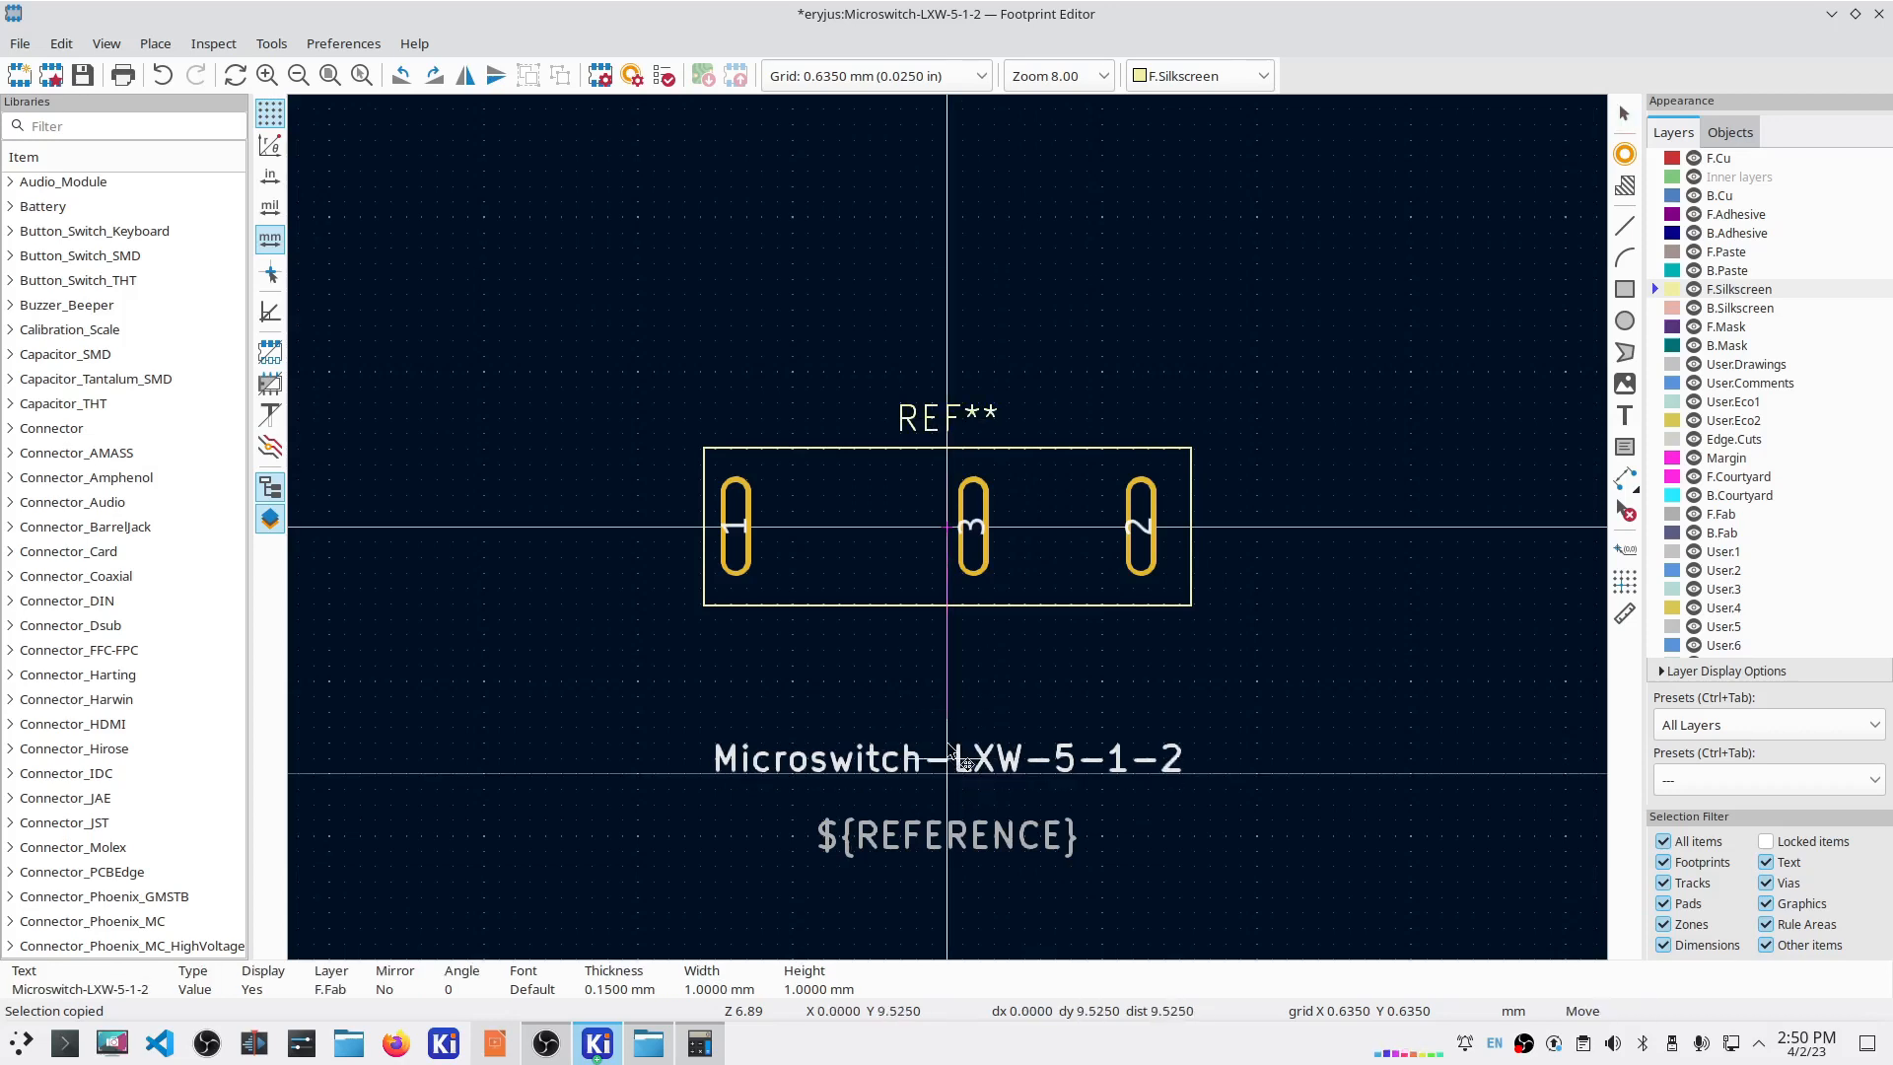
pyautogui.click(952, 640)
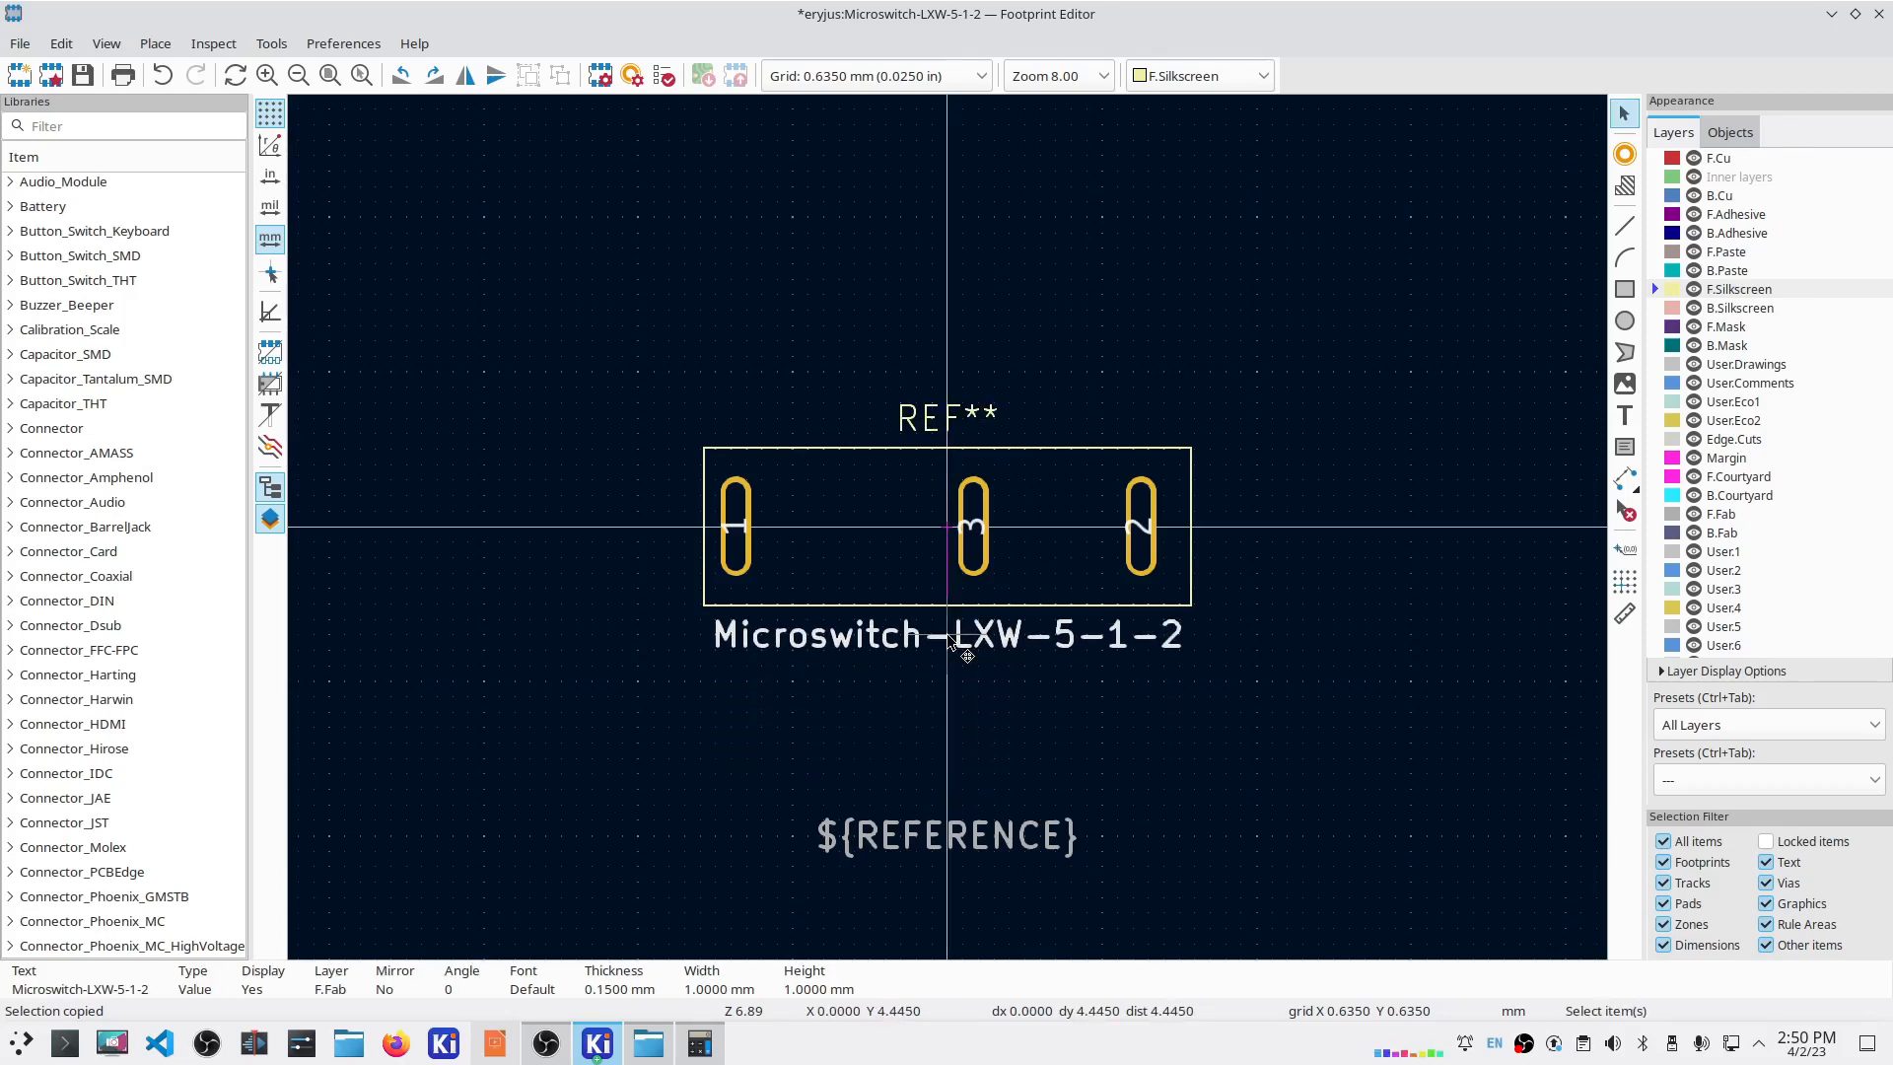
pyautogui.click(954, 840)
pyautogui.press('m')
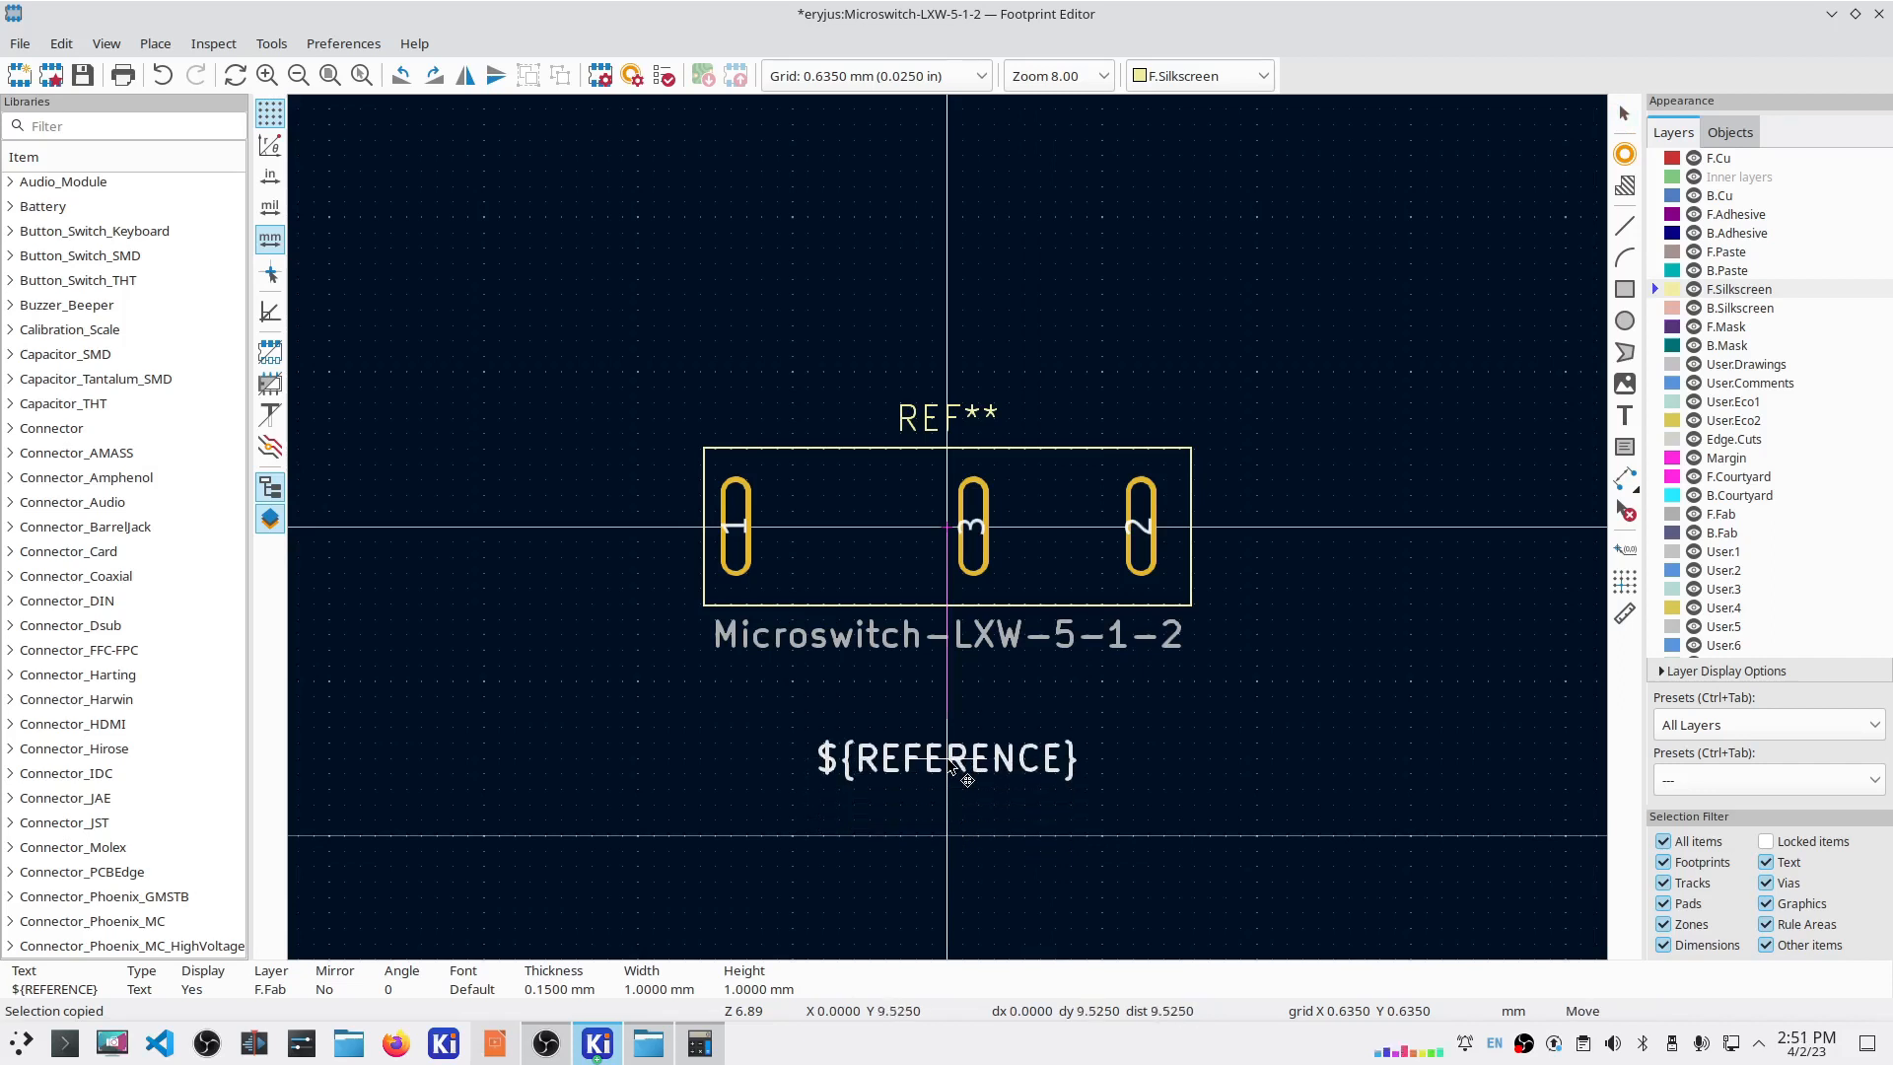
pyautogui.click(952, 676)
pyautogui.hotkey('ctrl', 's')
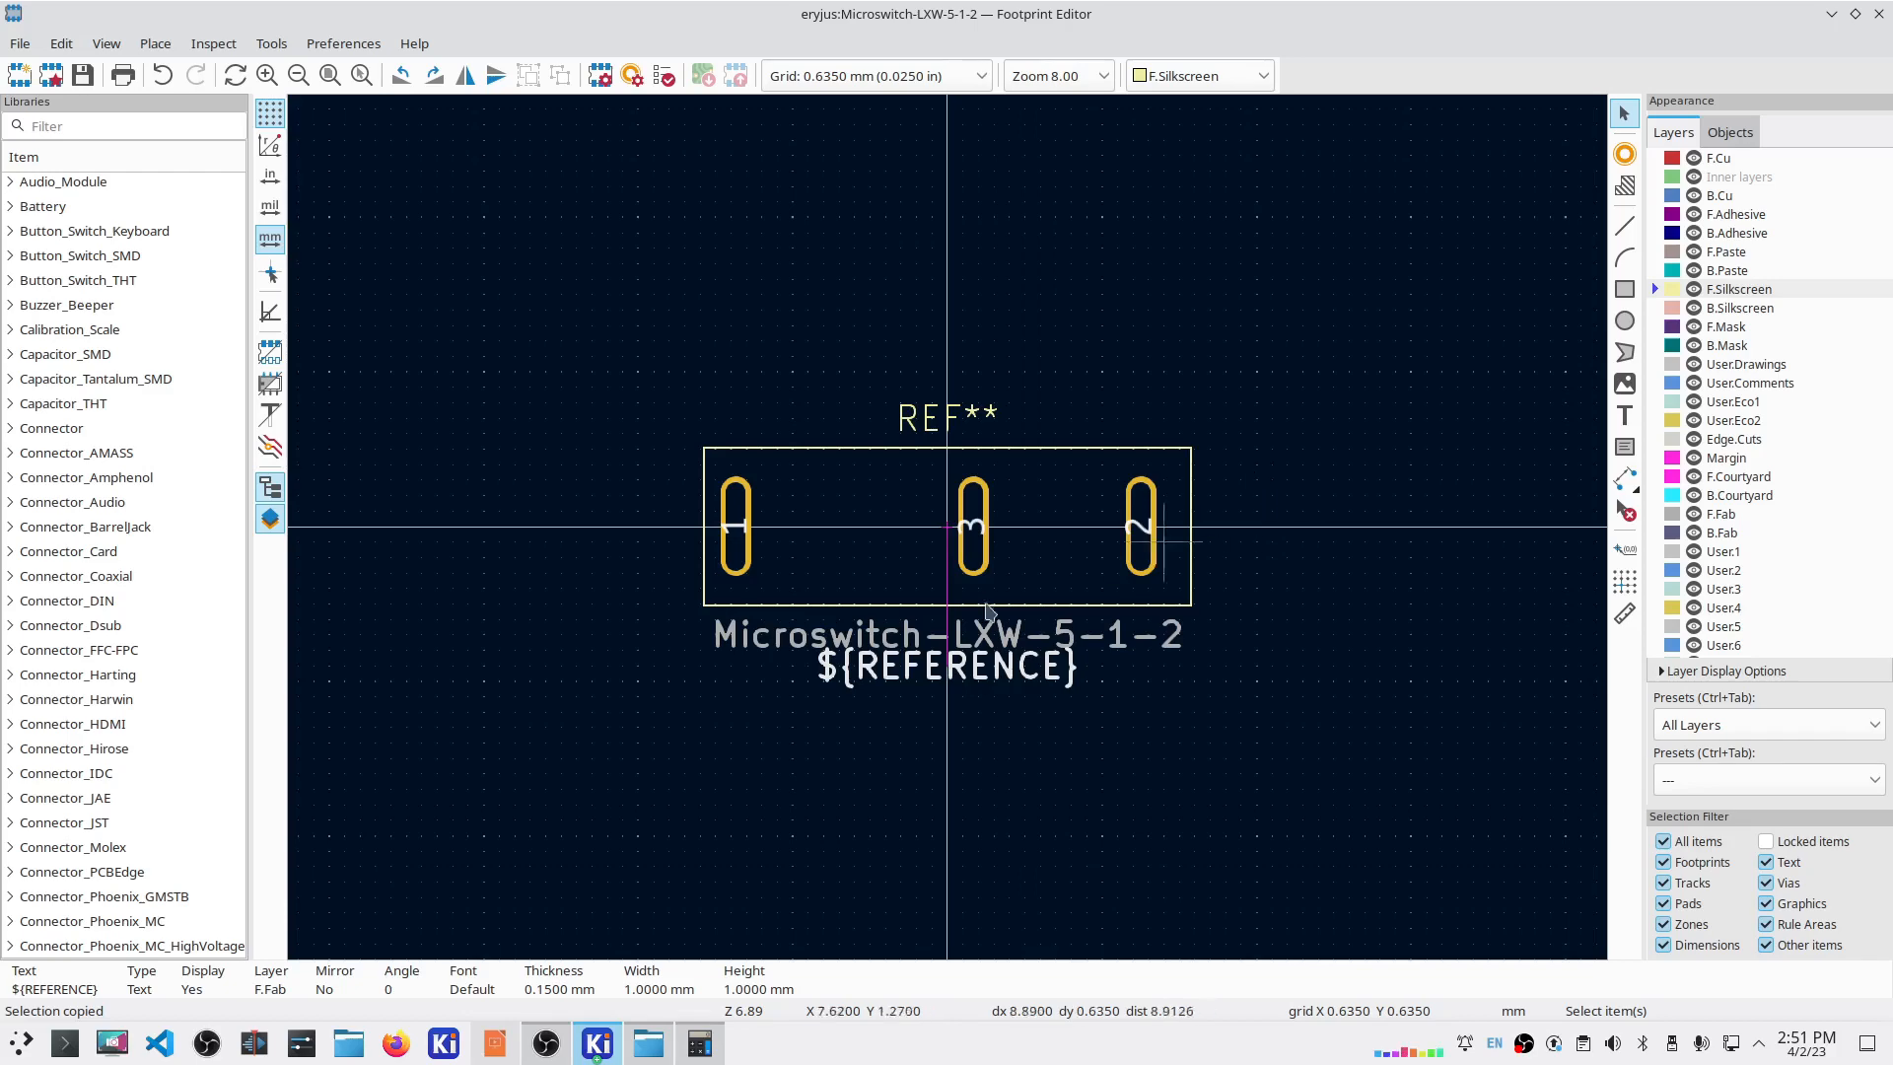
# Step: Lengthen pad 1's oval slot to 0.8 × 4.2 mm
pyautogui.click(739, 541)
pyautogui.doubleClick(738, 540)
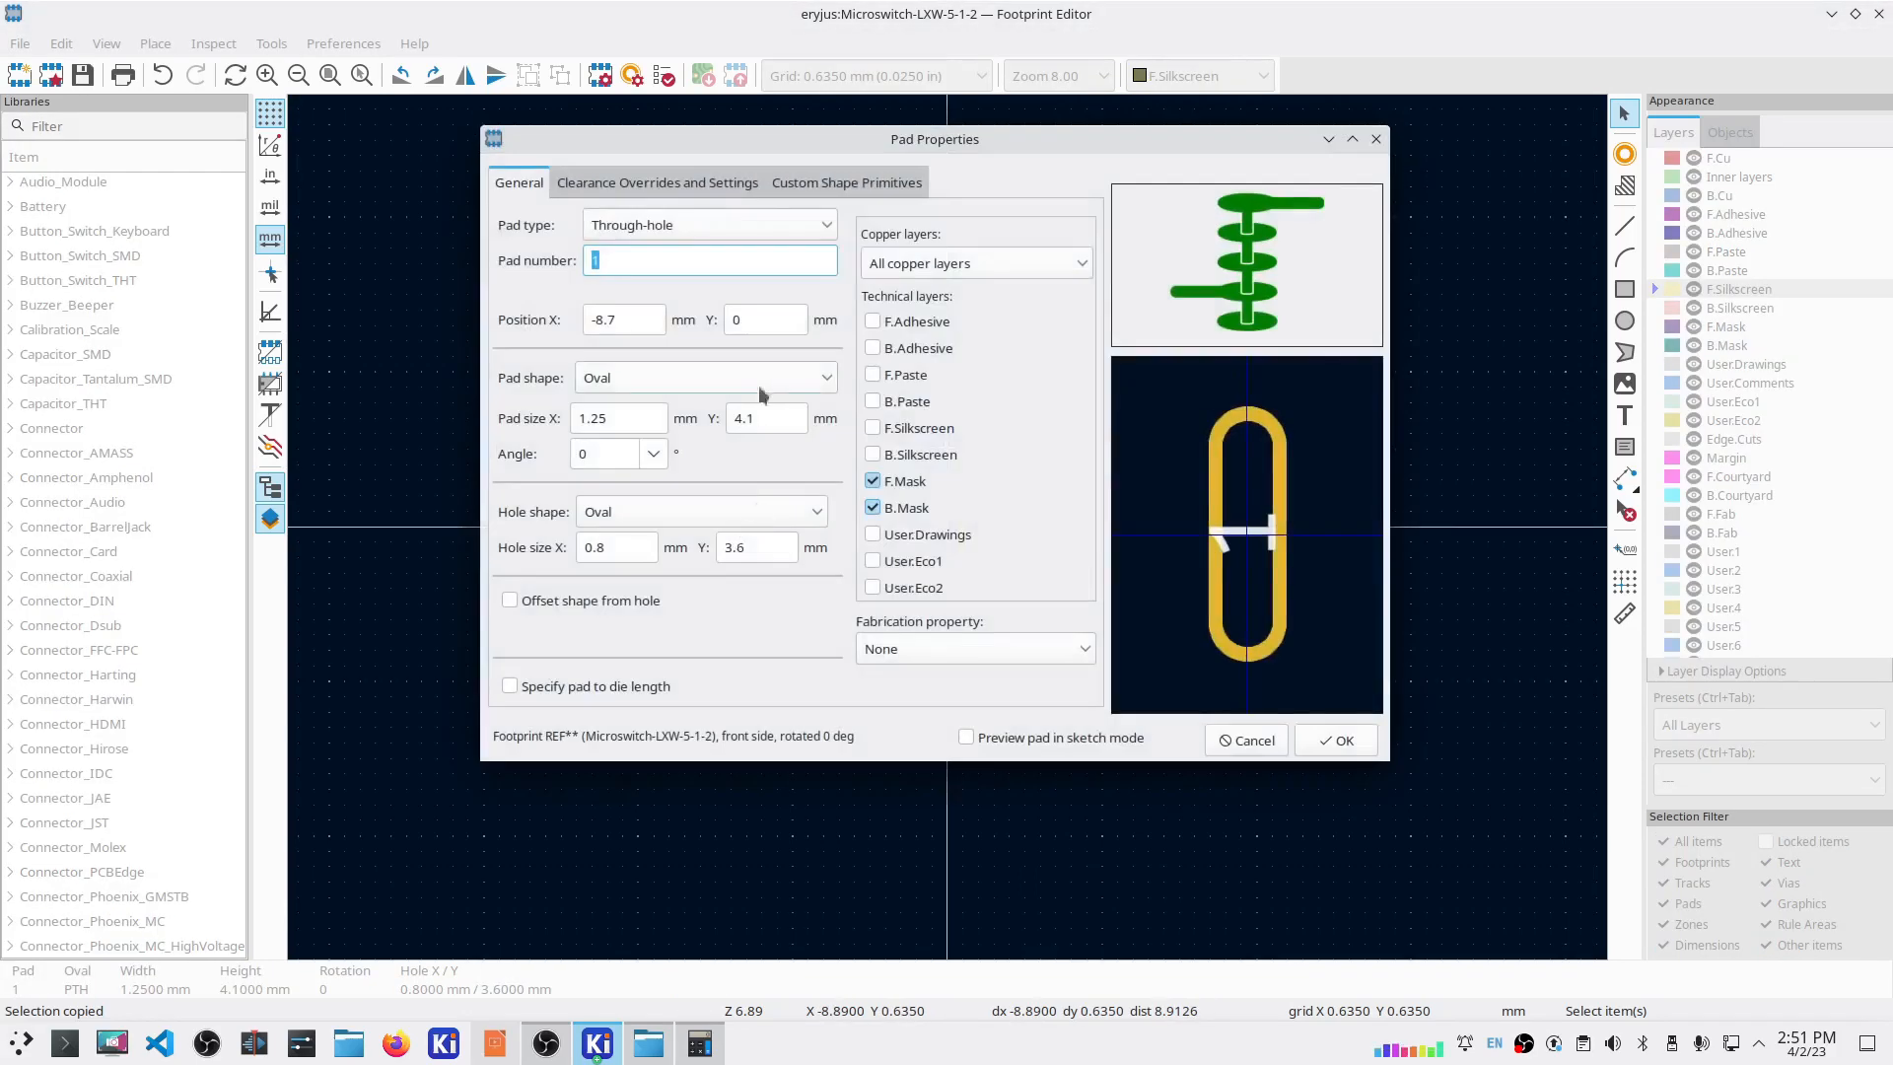
pyautogui.click(629, 511)
pyautogui.click(628, 512)
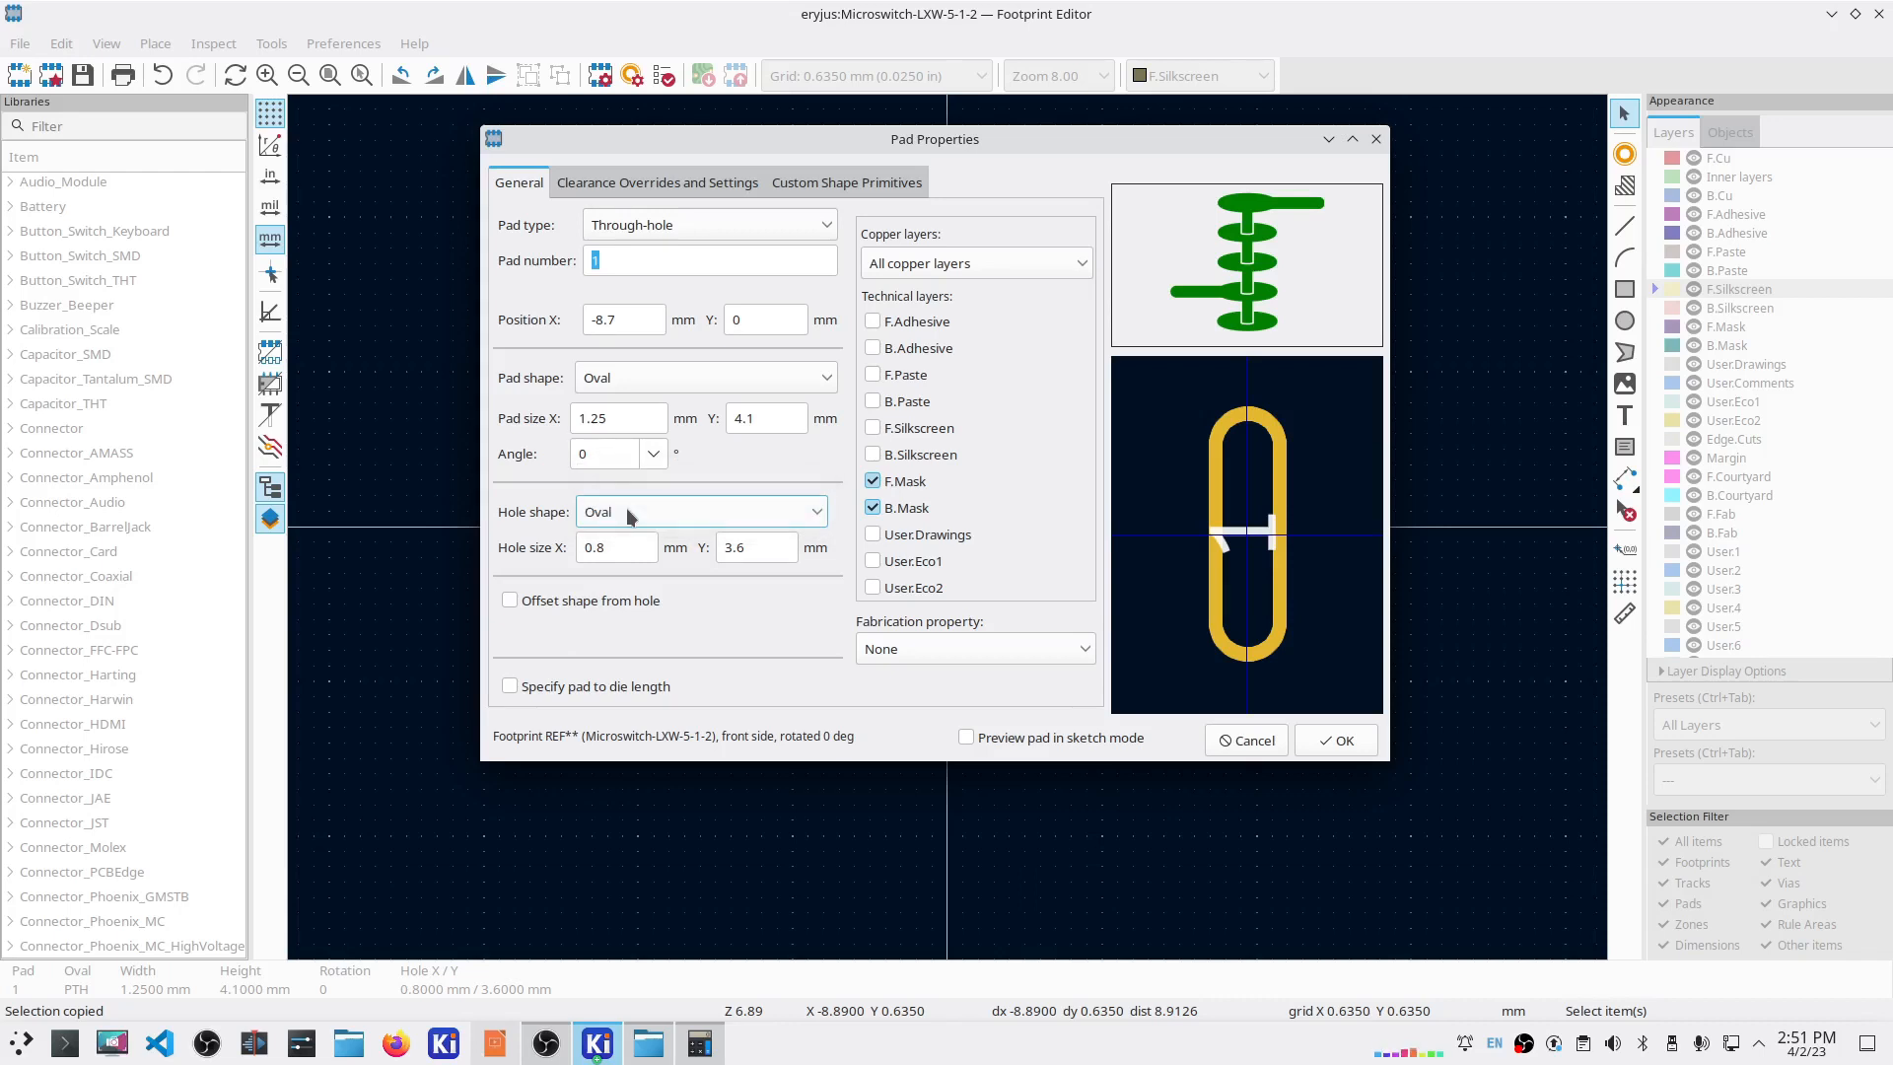
pyautogui.press('Tab')
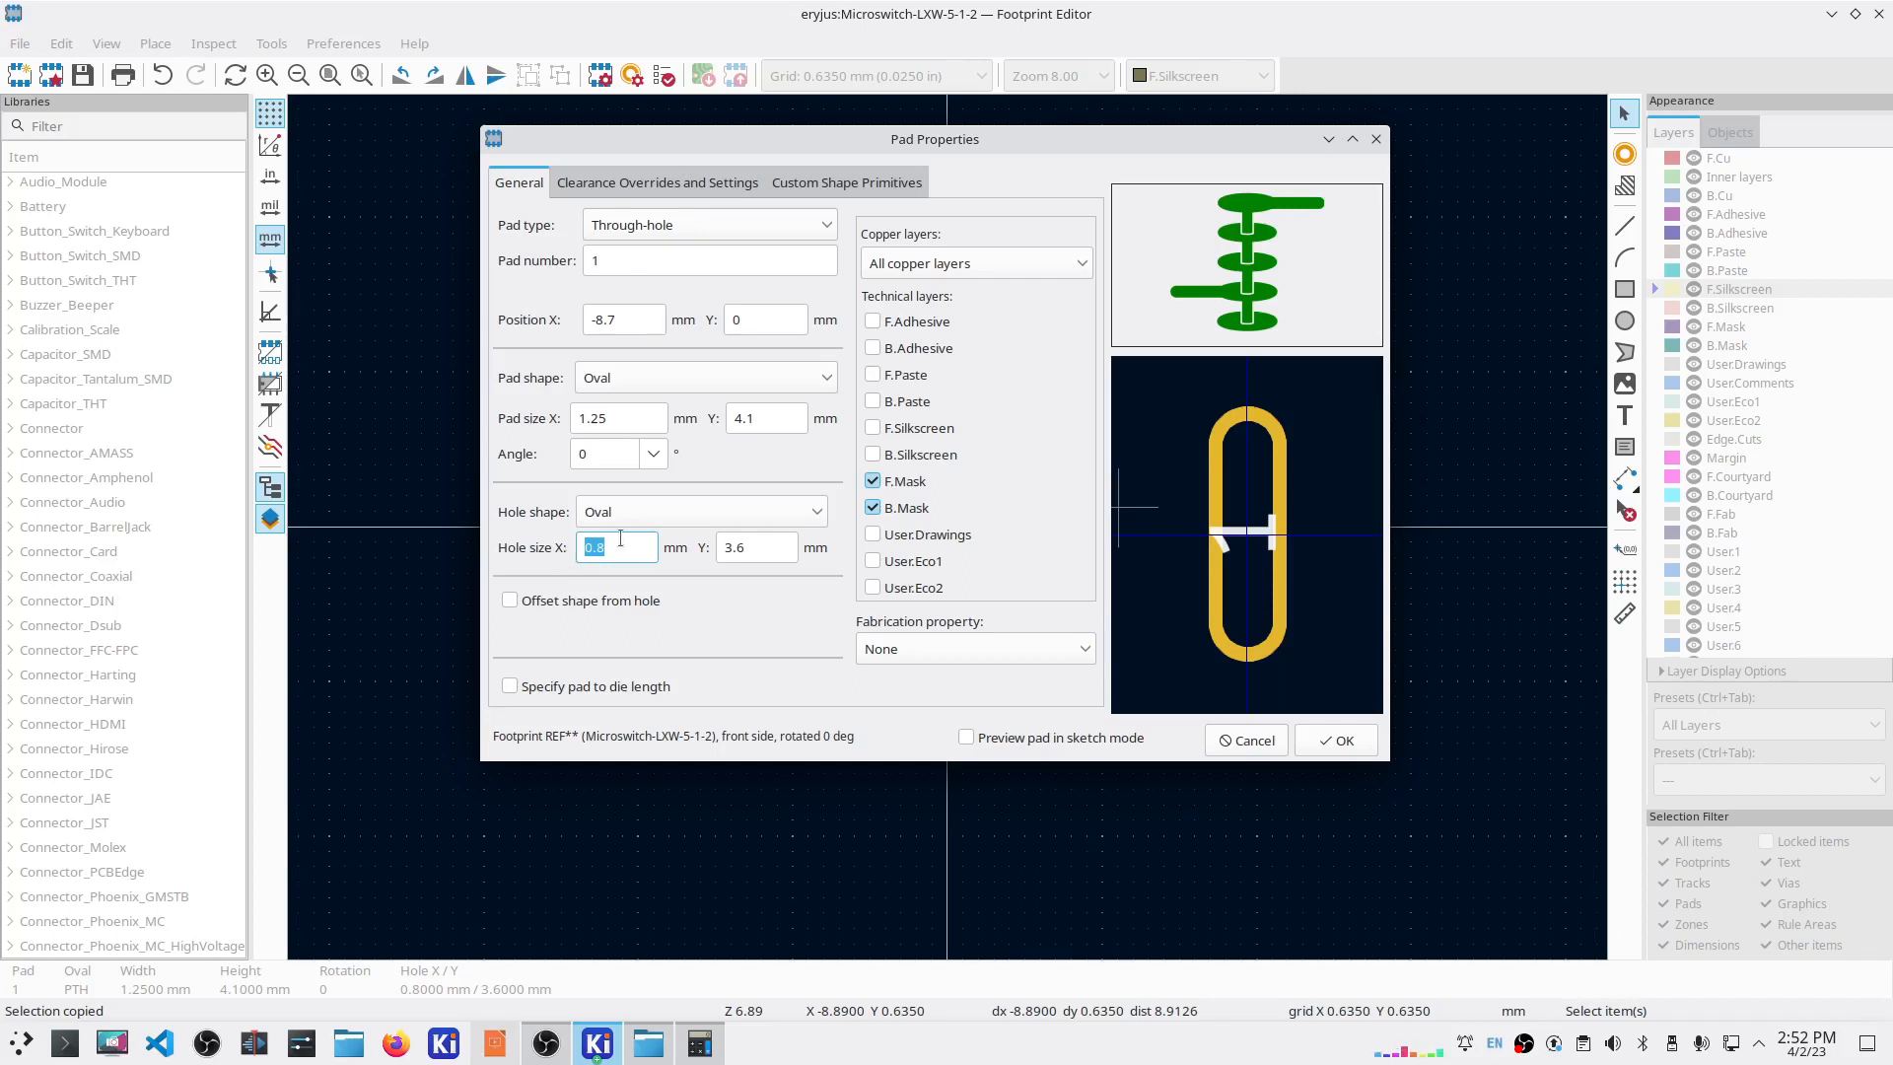
pyautogui.press('Tab')
pyautogui.write('4')
pyautogui.press('BackSpace')
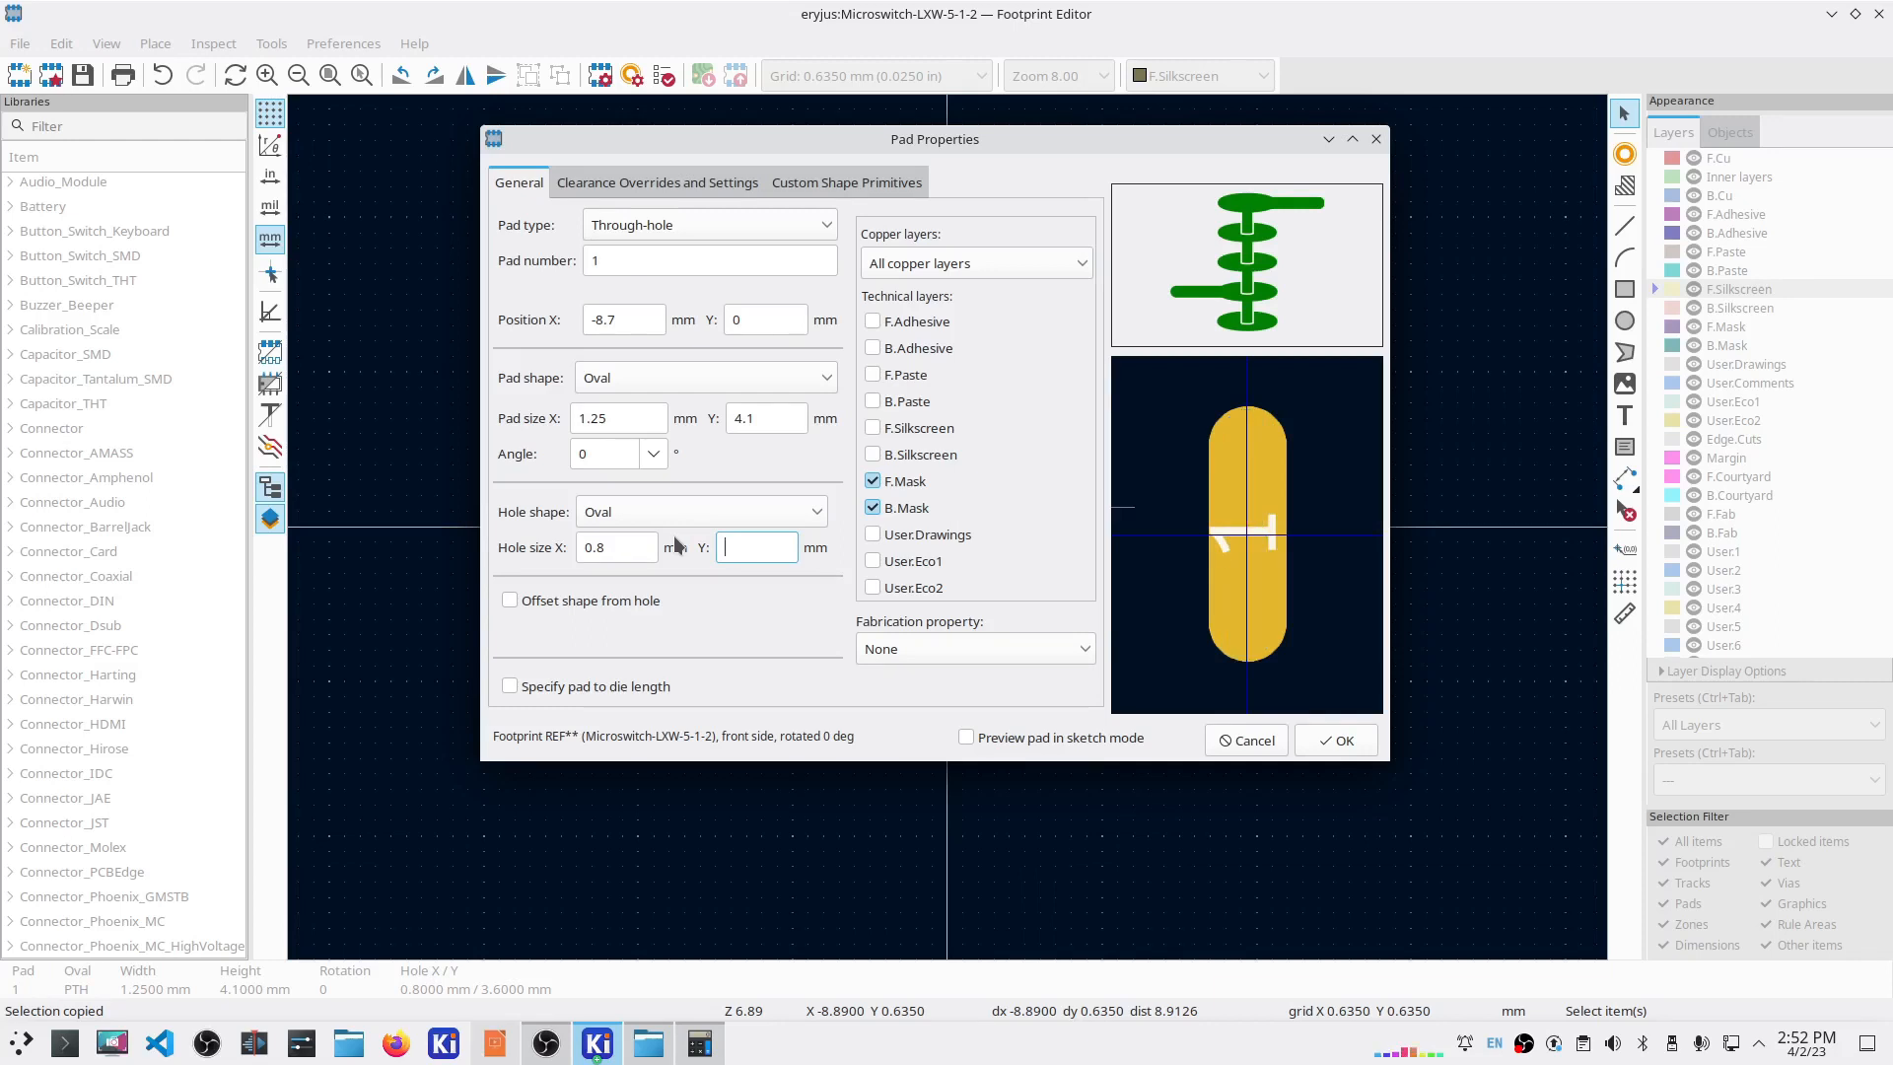
pyautogui.write('4.2')
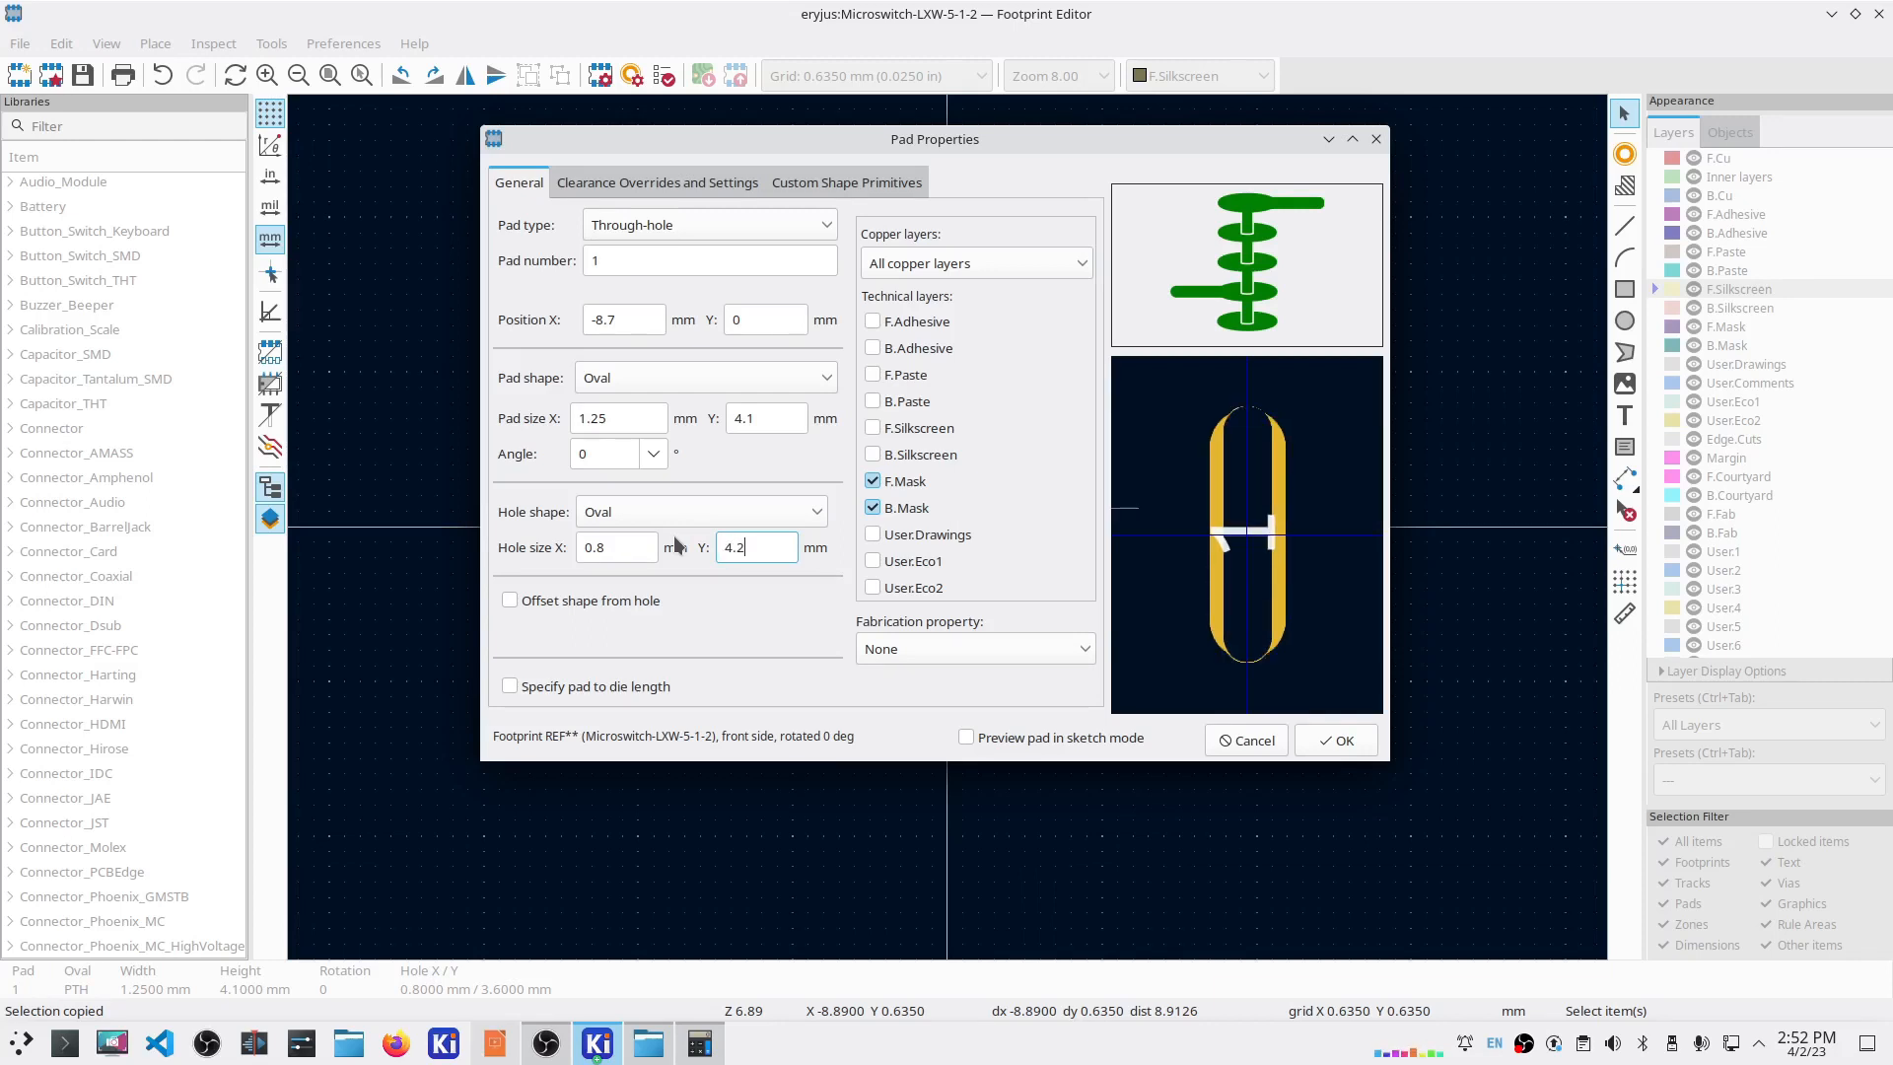
# Step: Resize pad 1 to 3 × 5.5 mm
pyautogui.click(762, 419)
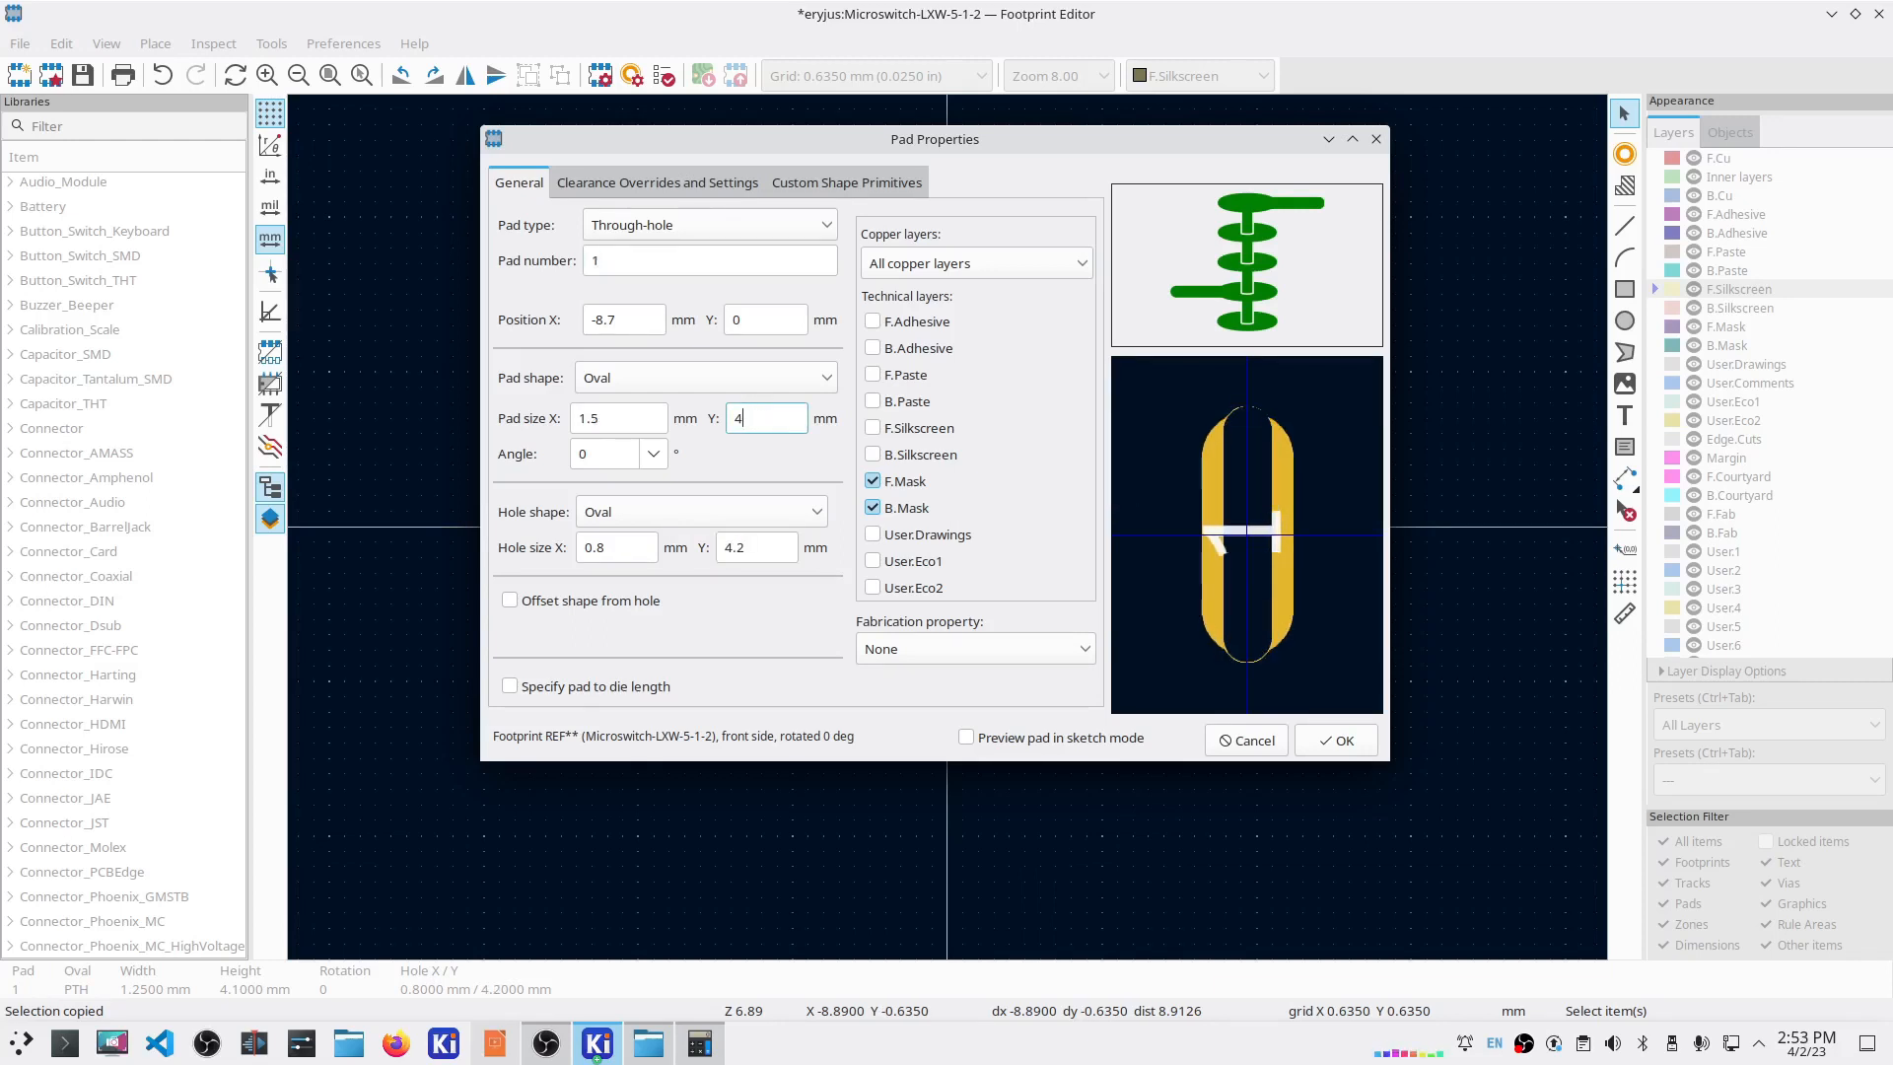
pyautogui.press('BackSpace')
pyautogui.write('5')
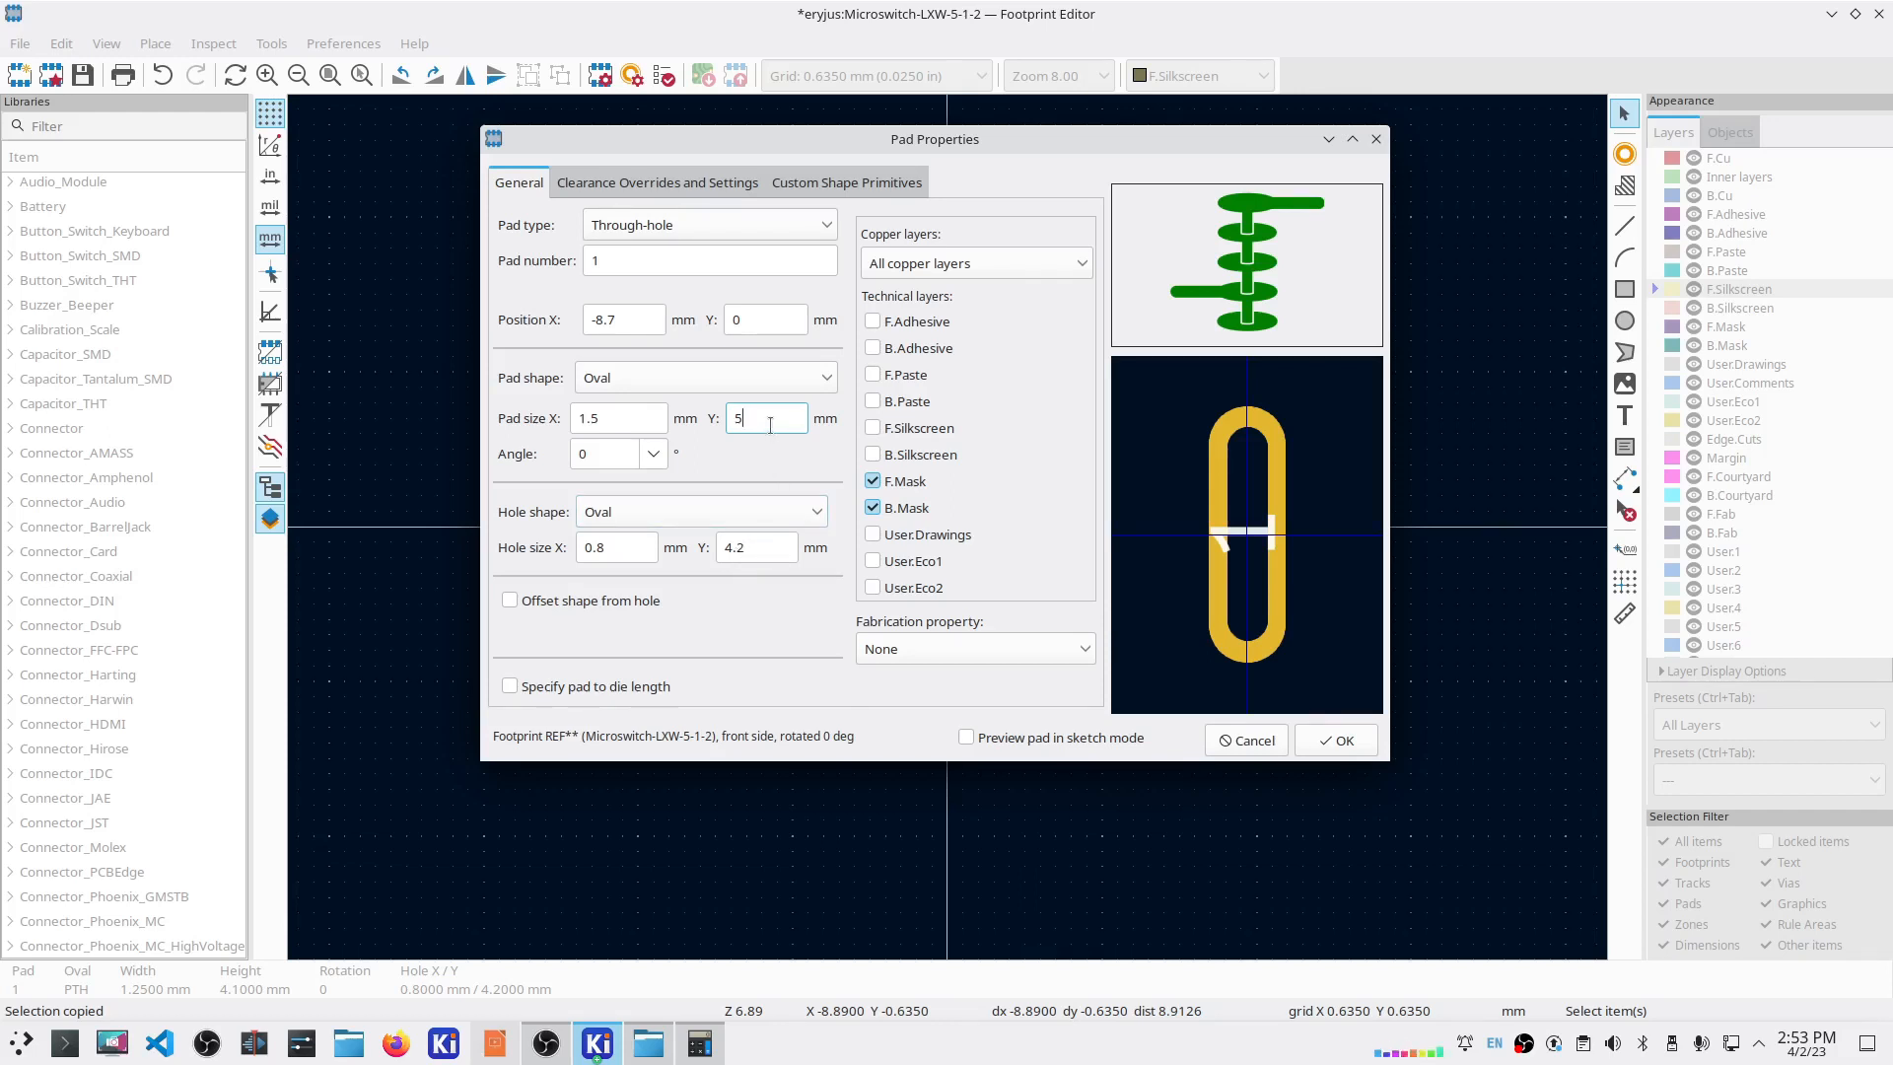
pyautogui.press('BackSpace')
pyautogui.write('5.5')
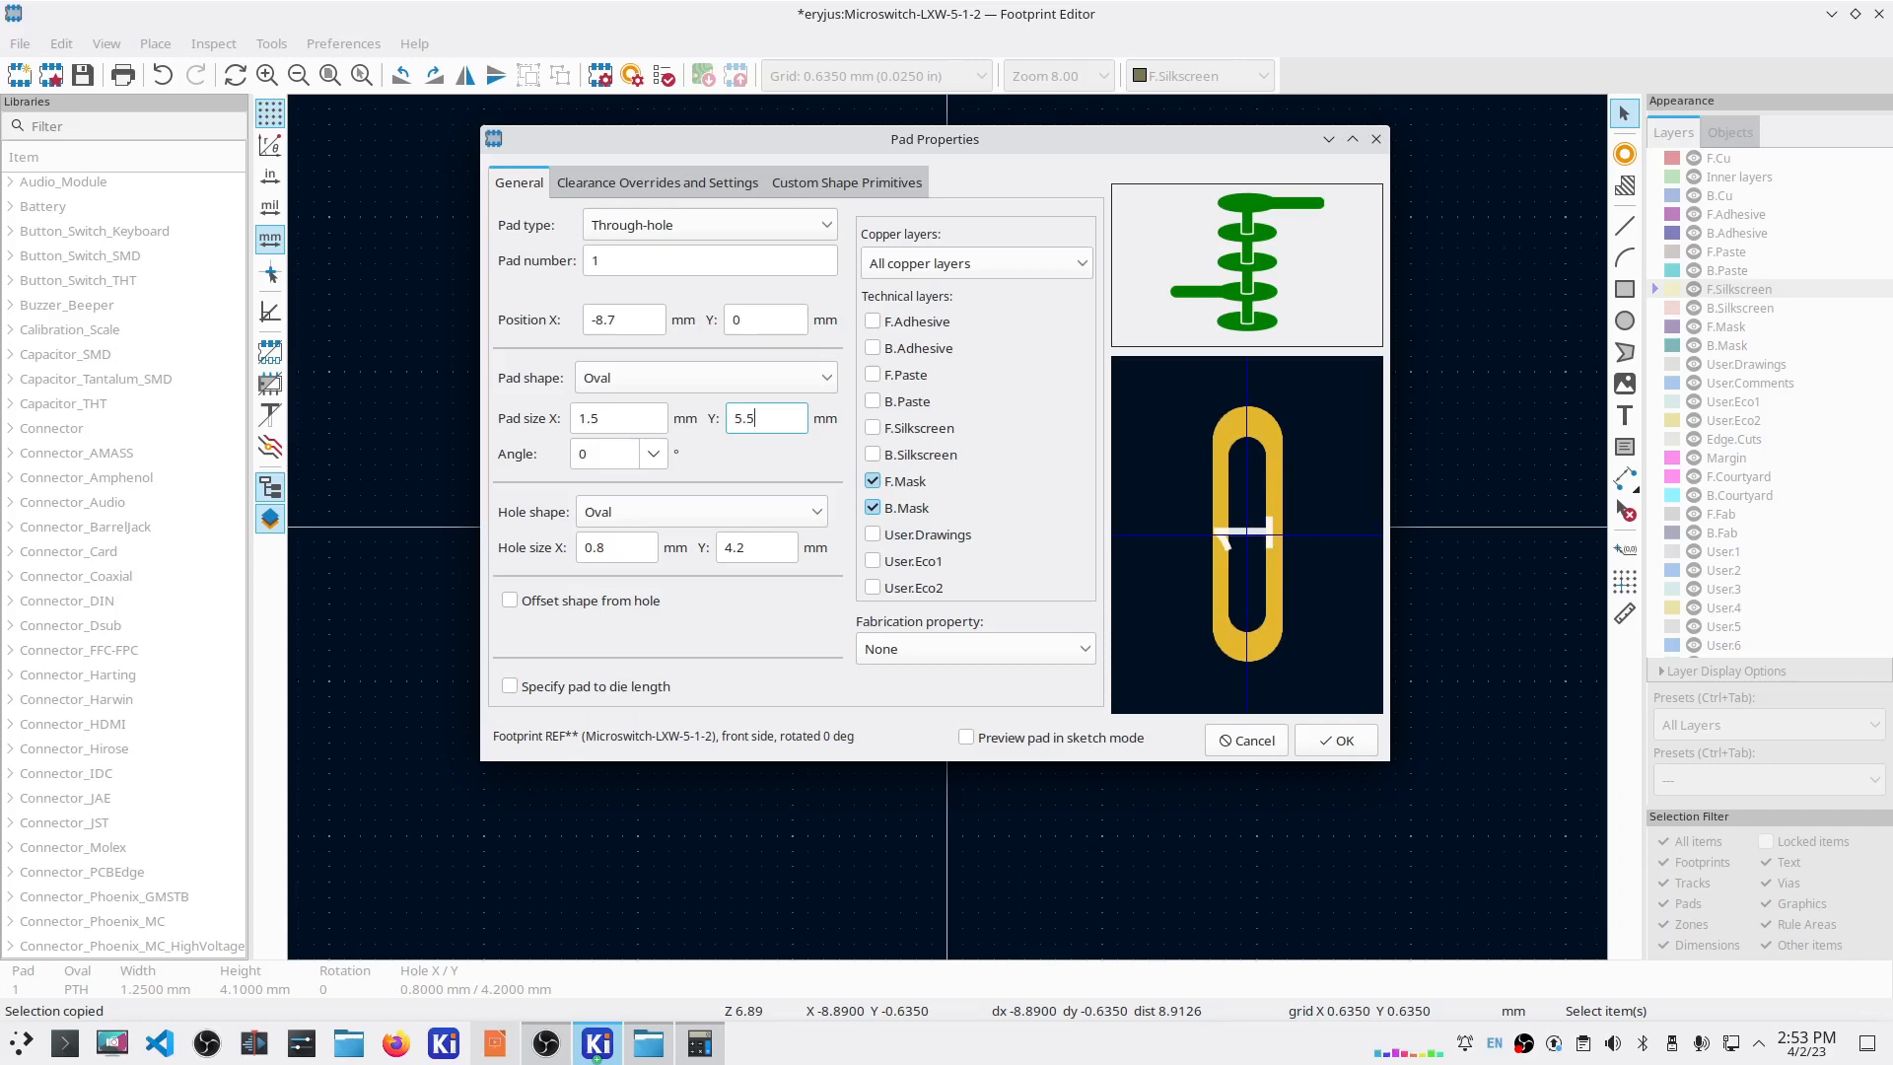
pyautogui.click(619, 418)
pyautogui.write('2')
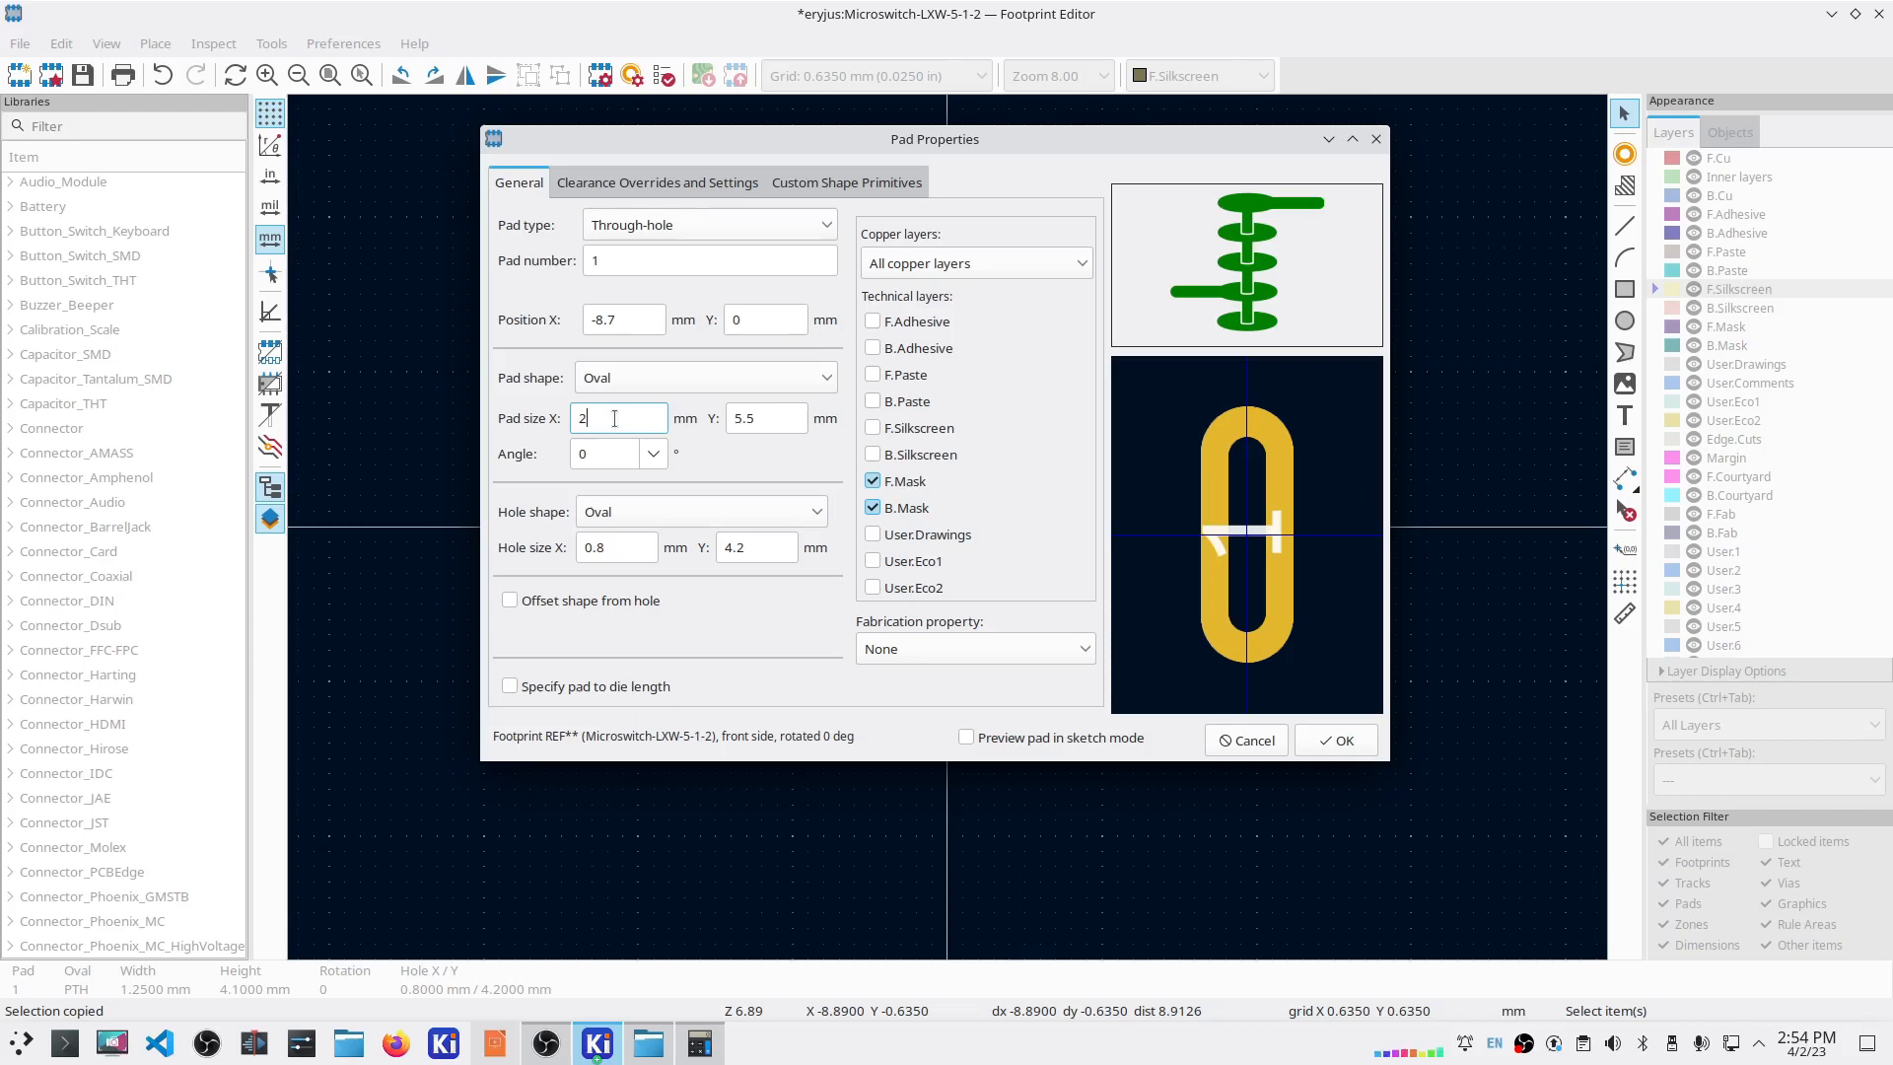
pyautogui.moveTo(614, 418); pyautogui.dragTo(557, 419)
pyautogui.write('3')
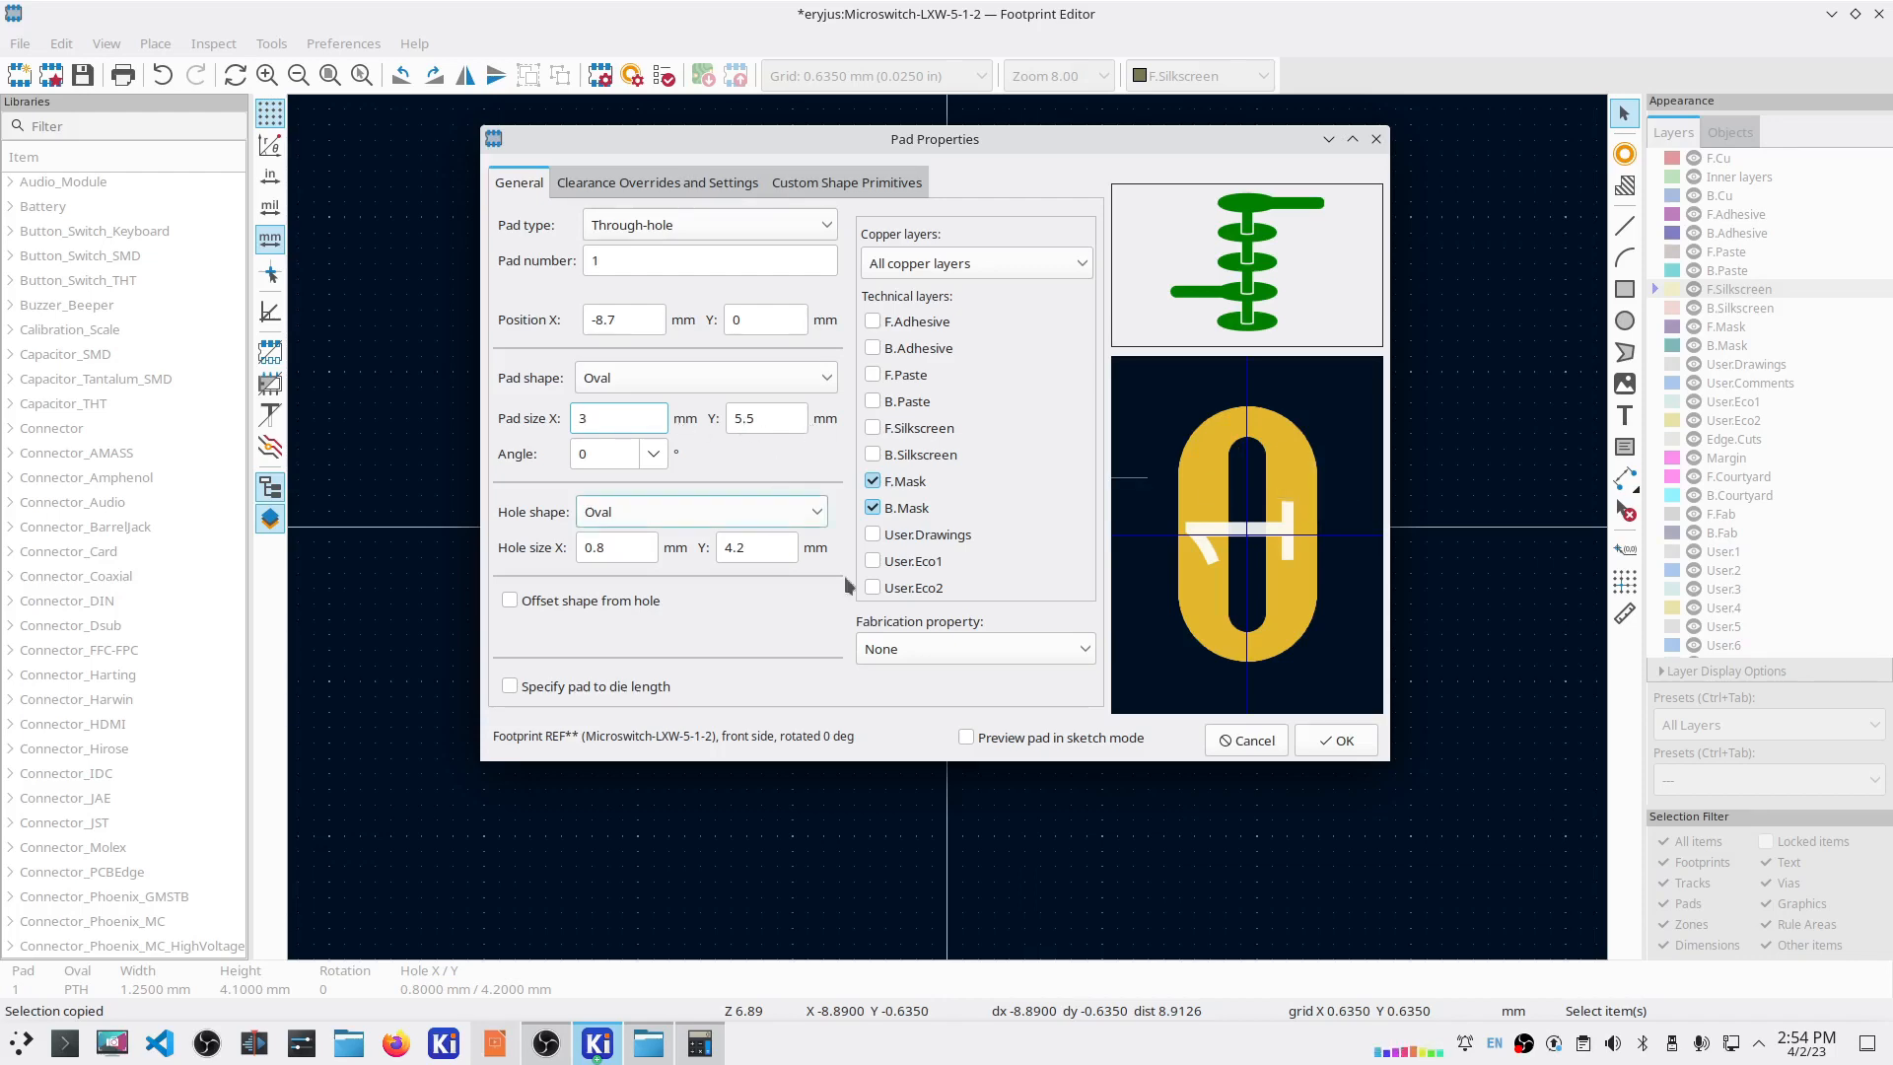
pyautogui.click(1333, 739)
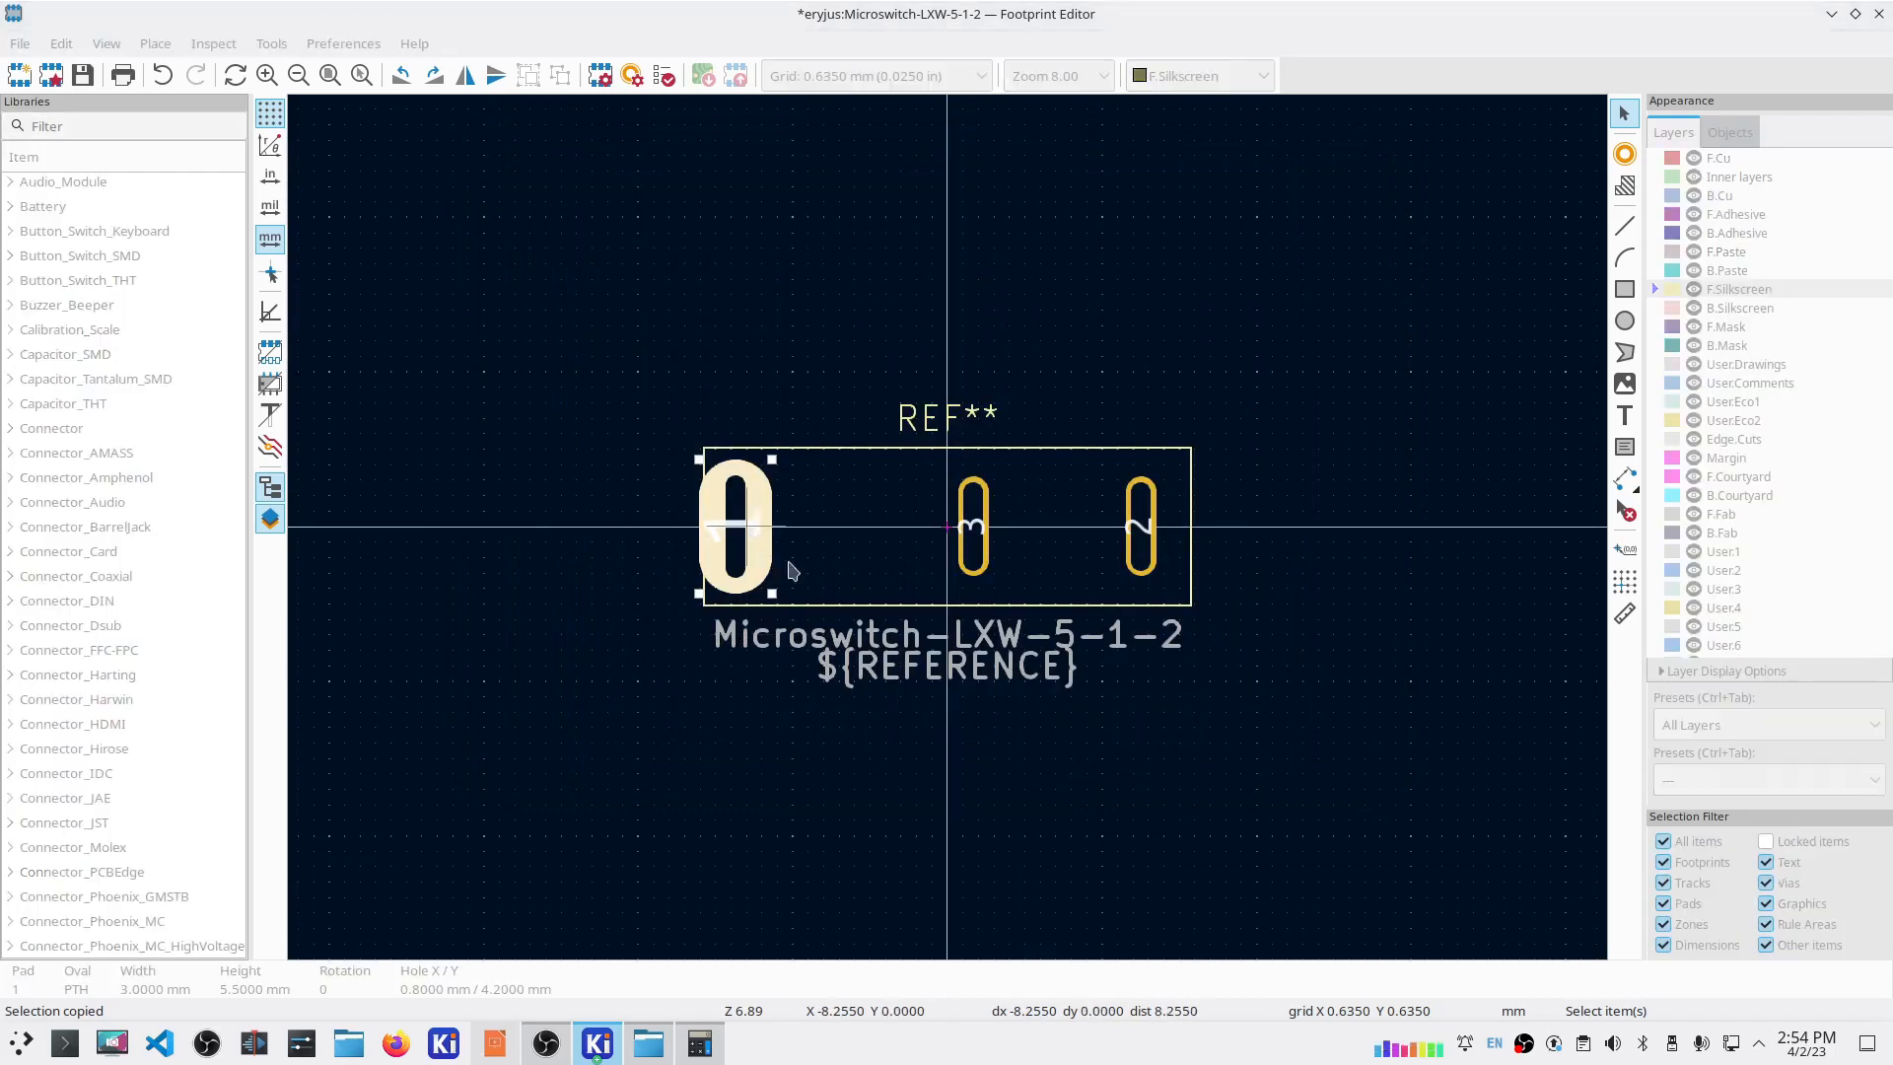
# Step: Narrow pad 1's width to 2.3 mm and reopen its properties to verify
pyautogui.press('e')
pyautogui.moveTo(607, 418); pyautogui.dragTo(545, 423)
pyautogui.write('2.5')
pyautogui.press('Return')
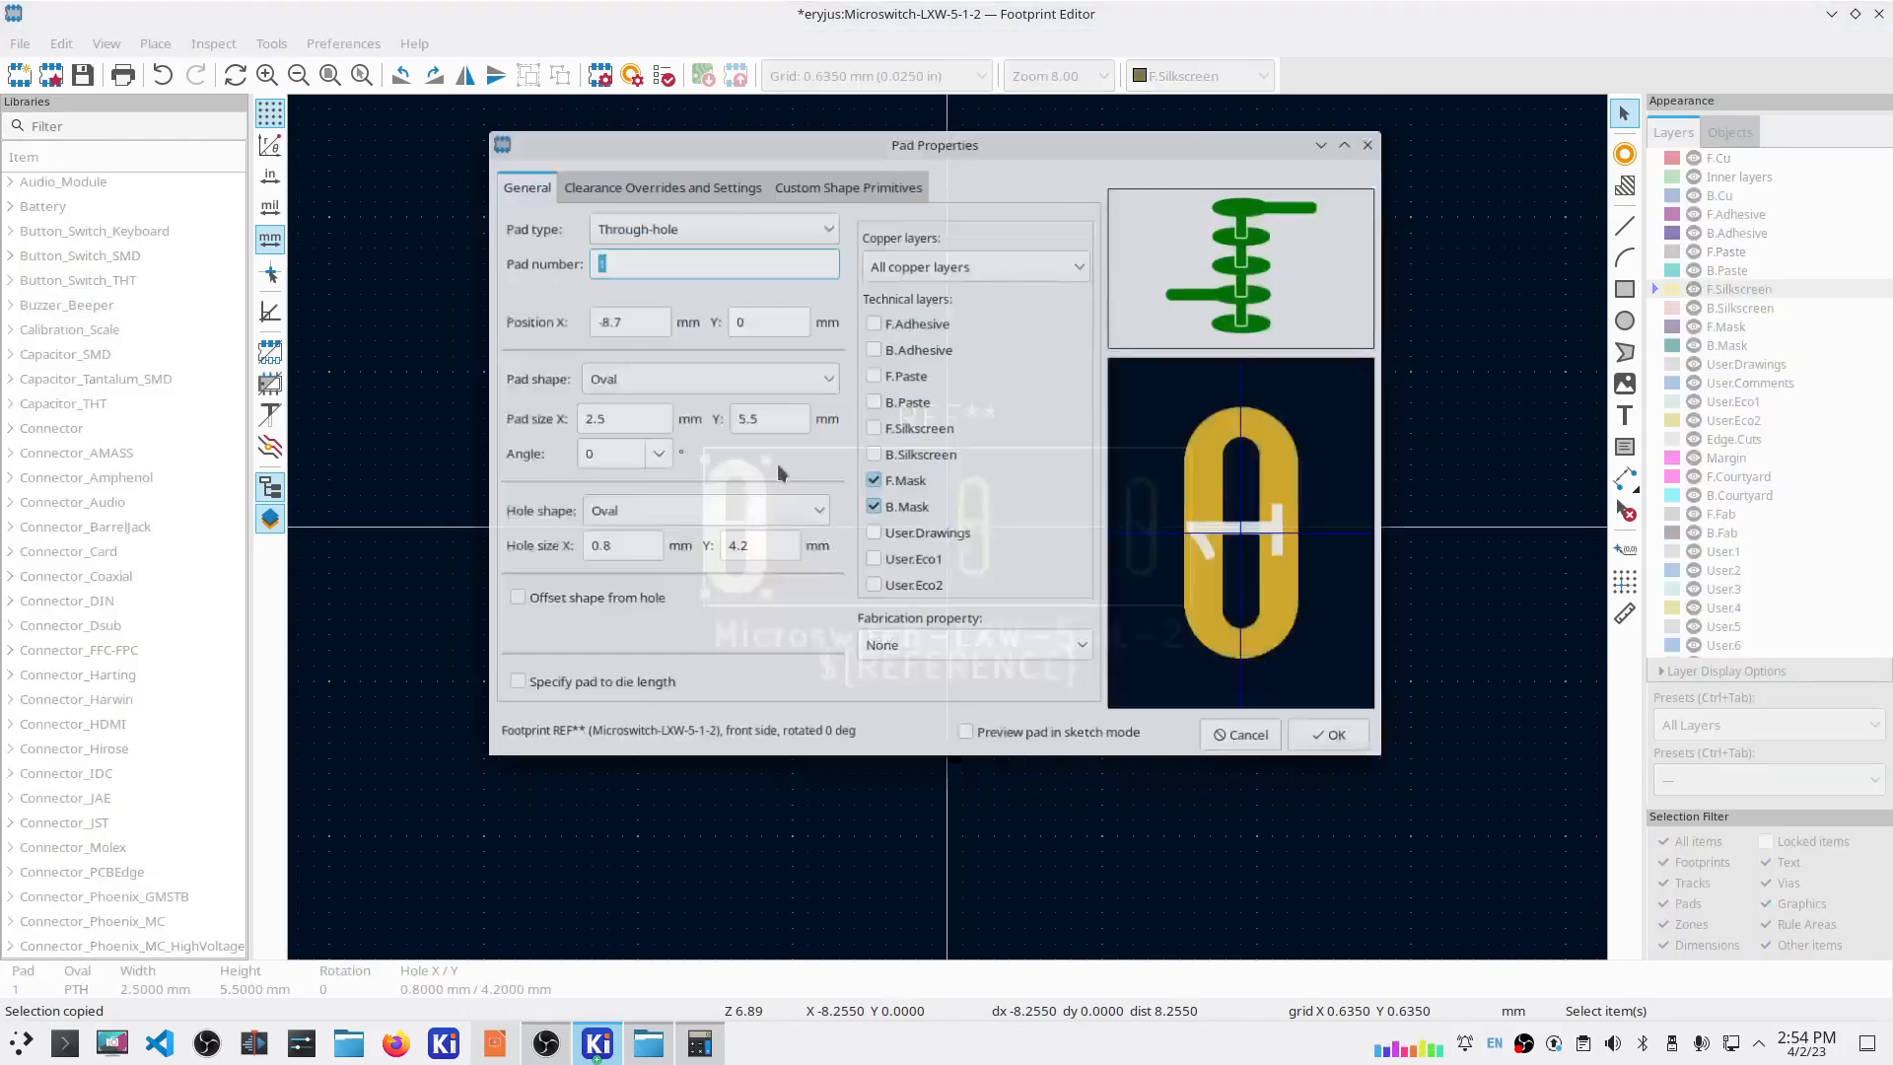
pyautogui.doubleClick(753, 525)
pyautogui.press('BackSpace')
pyautogui.write('3')
pyautogui.press('Return')
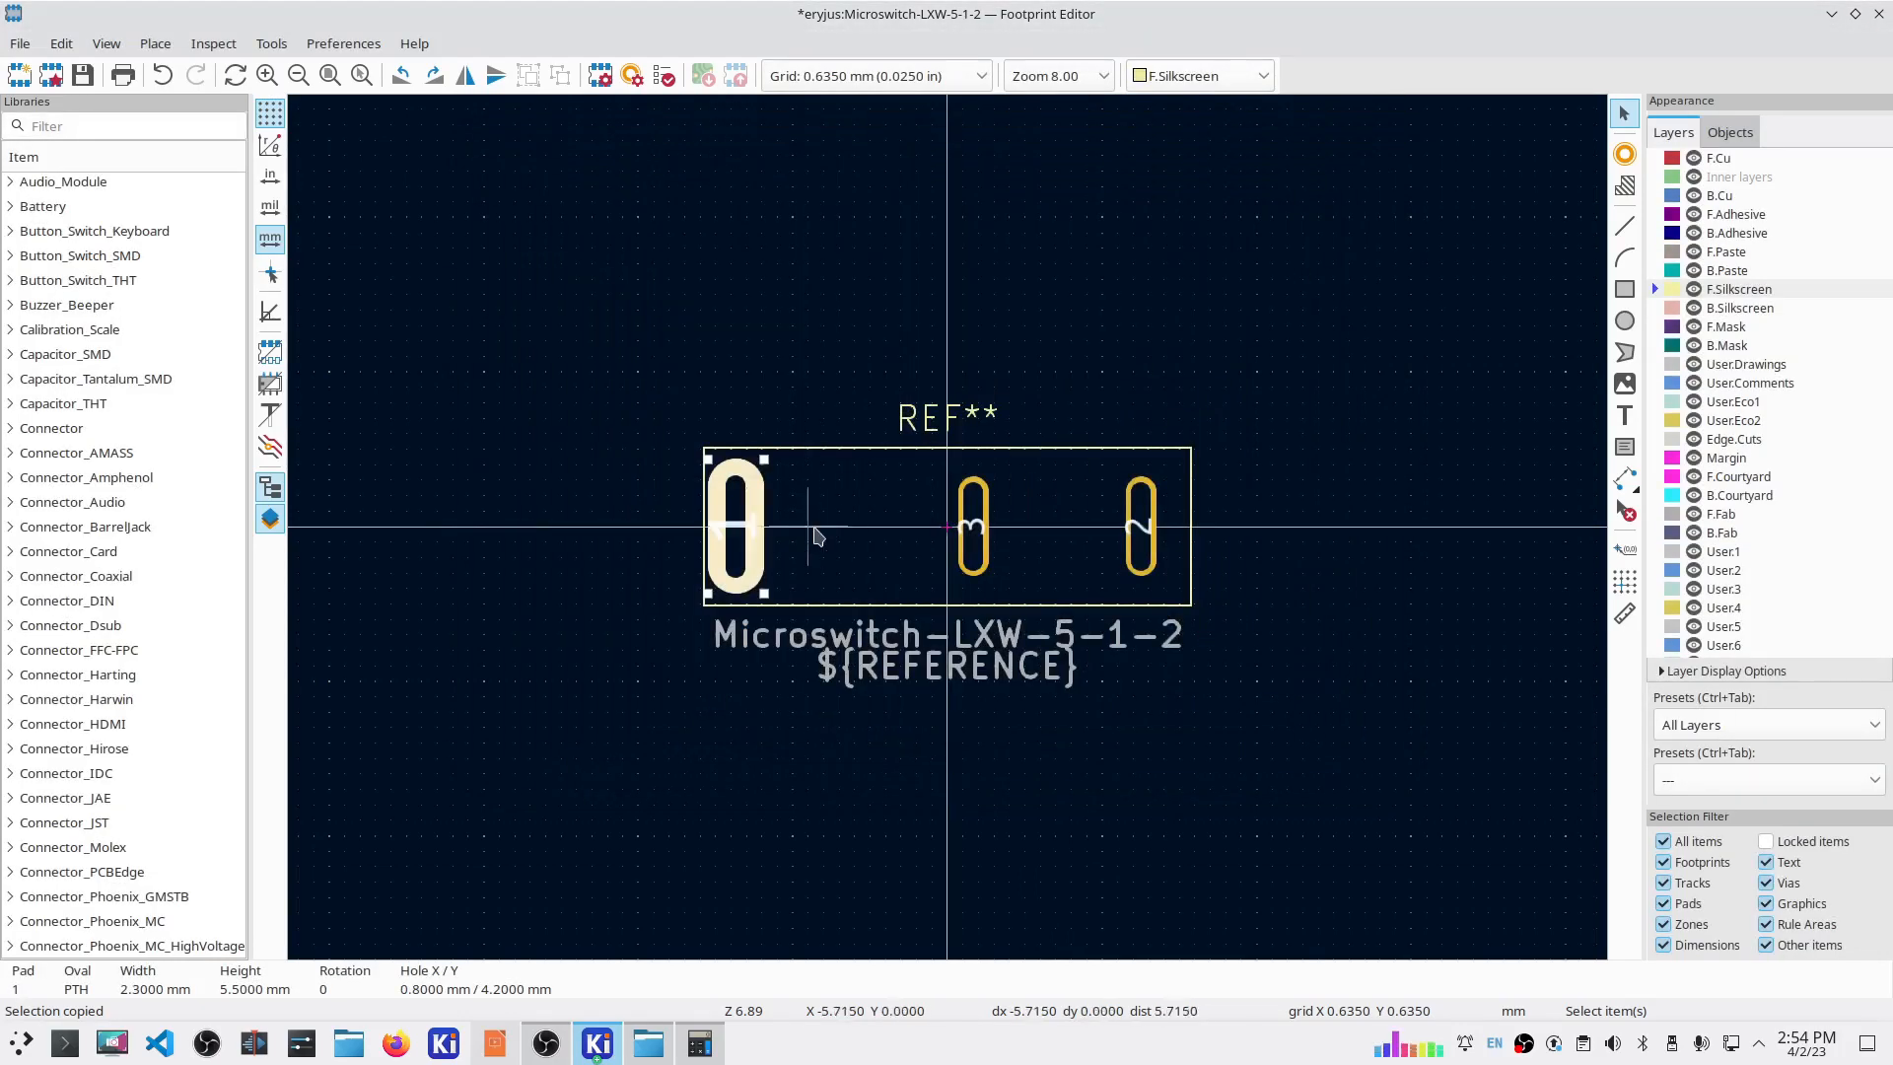
pyautogui.doubleClick(753, 513)
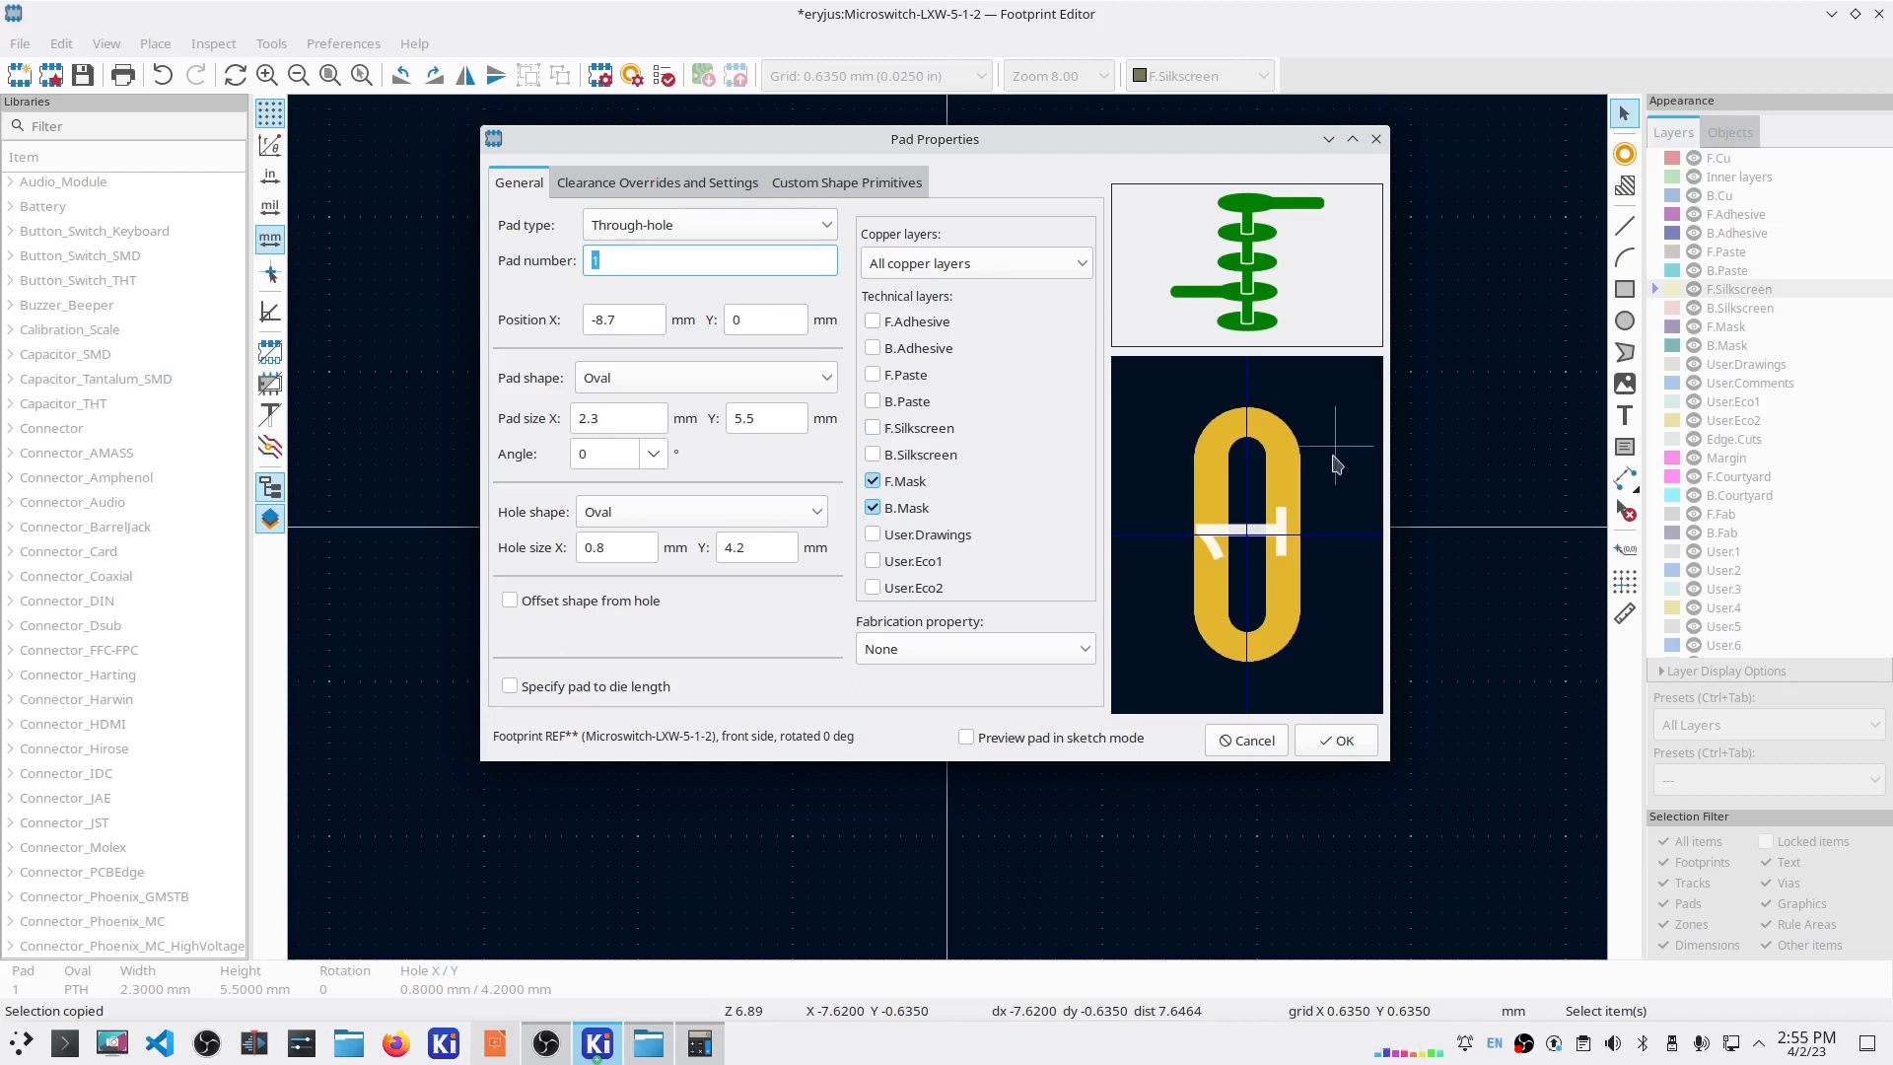
# Step: Accept pad 1, then resize pad 3 to 2.3 × 5.5 mm with a 4.2 mm slot length
pyautogui.click(1337, 740)
pyautogui.click(969, 559)
pyautogui.press('e')
pyautogui.click(655, 548)
pyautogui.press('Tab')
pyautogui.write('4.2')
pyautogui.moveTo(605, 421); pyautogui.dragTo(470, 390)
pyautogui.write('2.3')
pyautogui.press('Tab')
pyautogui.write('5.5')
pyautogui.press('Return')
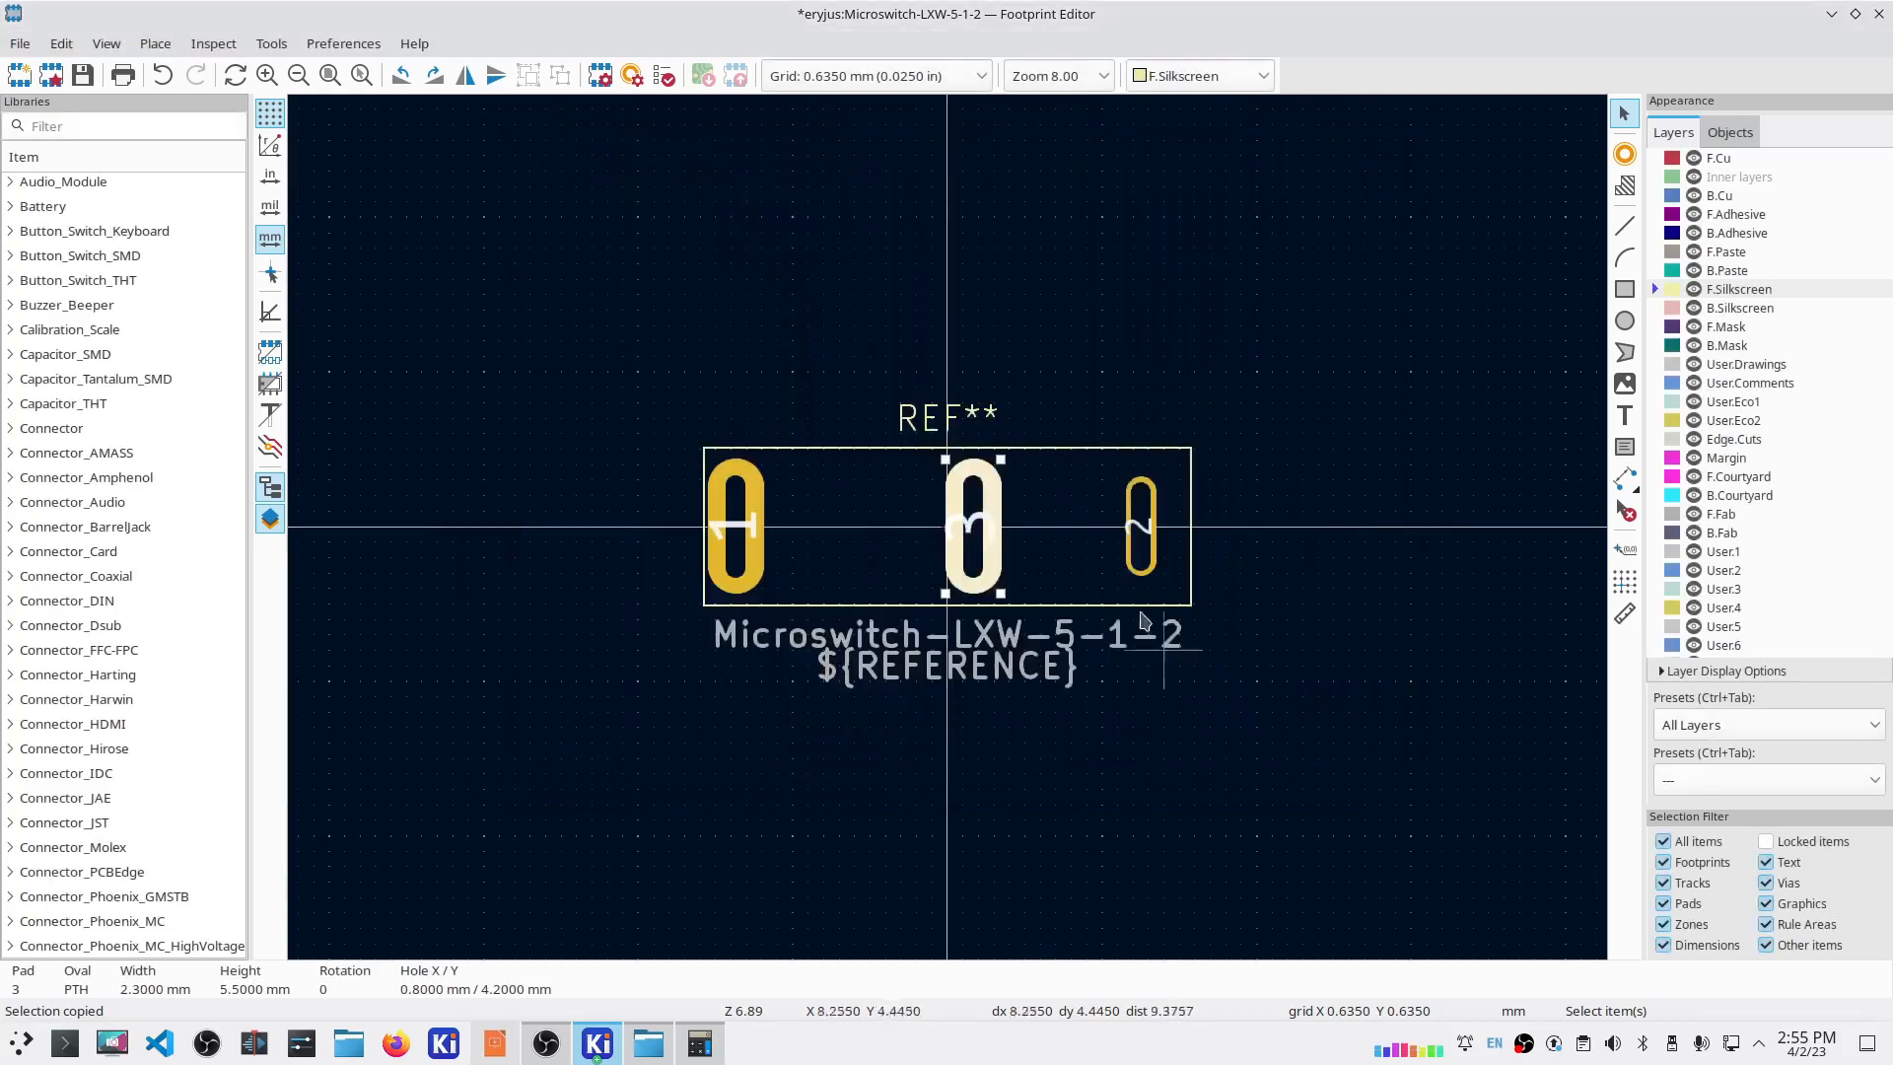
# Step: Give pad 2 the same 2.3 × 5.5 mm size and 4.2 mm slot length
pyautogui.doubleClick(1142, 552)
pyautogui.click(594, 547)
pyautogui.press('Tab')
pyautogui.write('4.2')
pyautogui.click(649, 407)
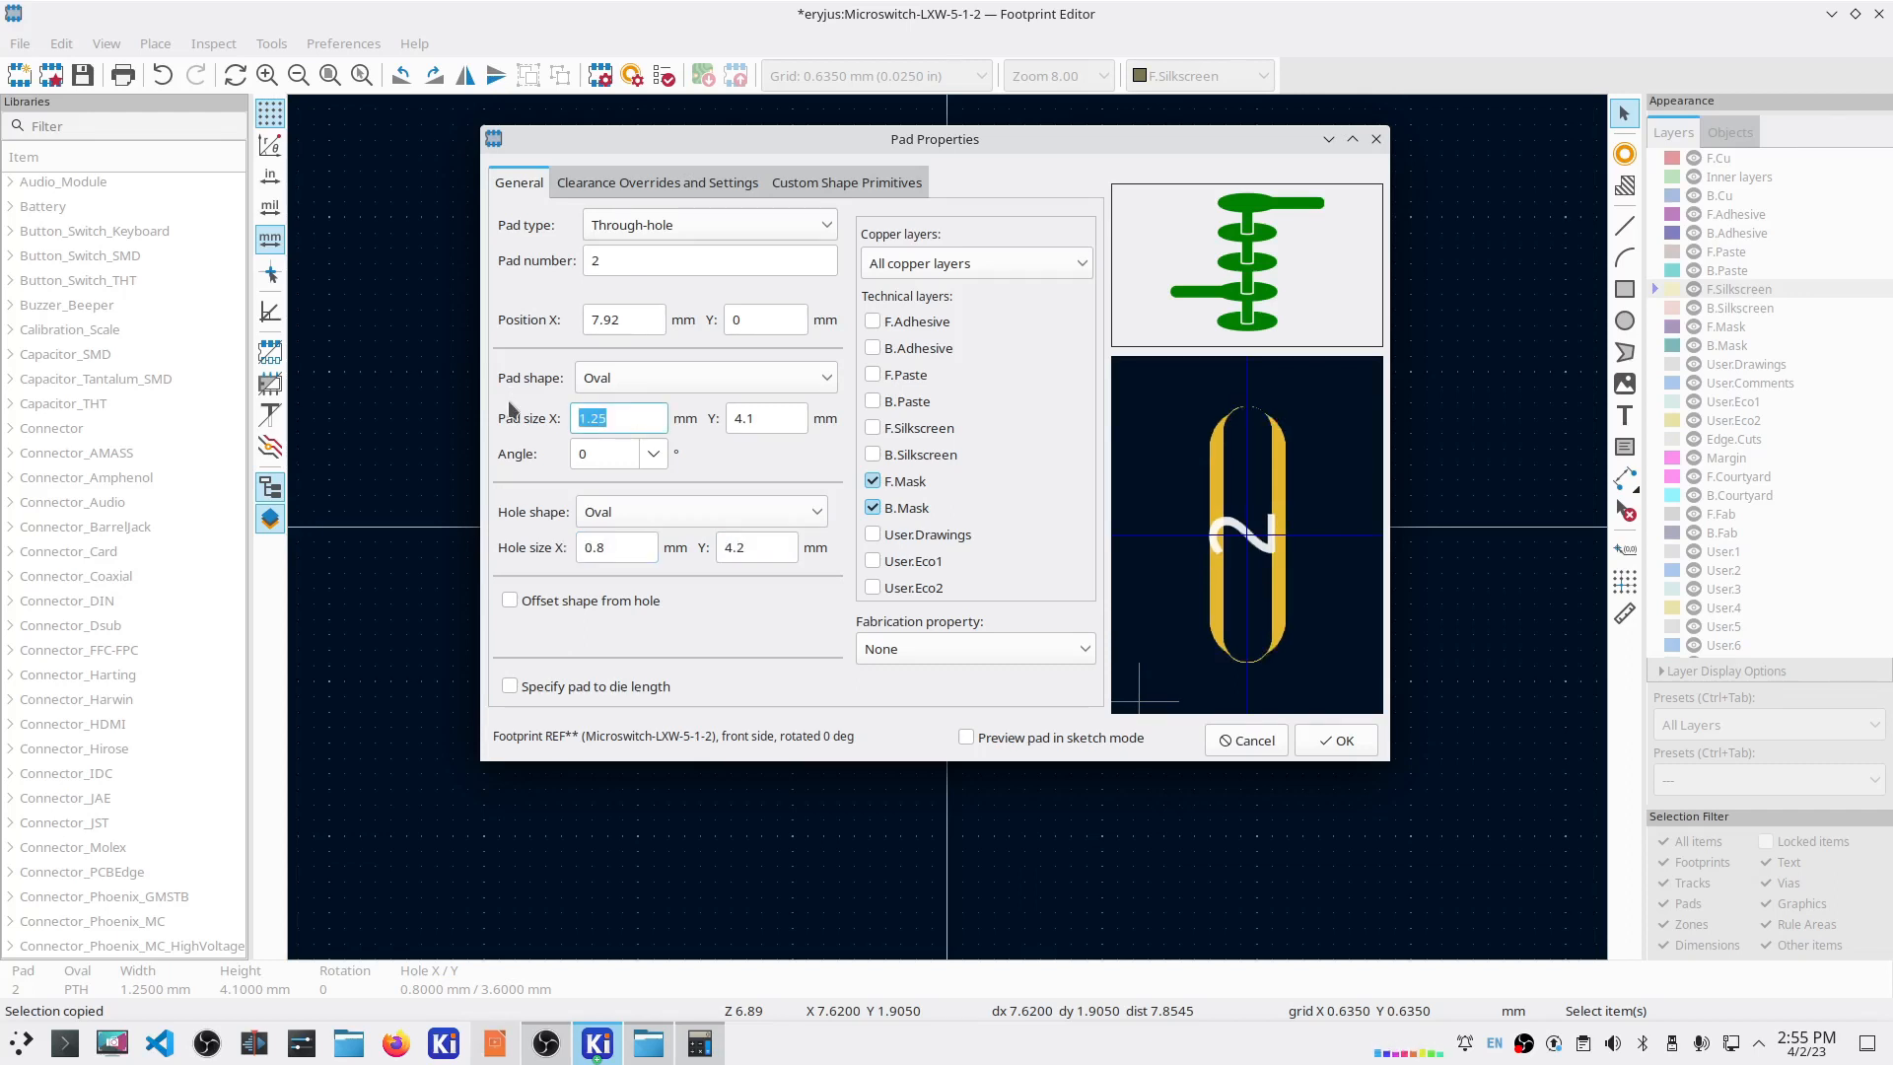
pyautogui.write('2.3')
pyautogui.press('Tab')
pyautogui.write('5.5')
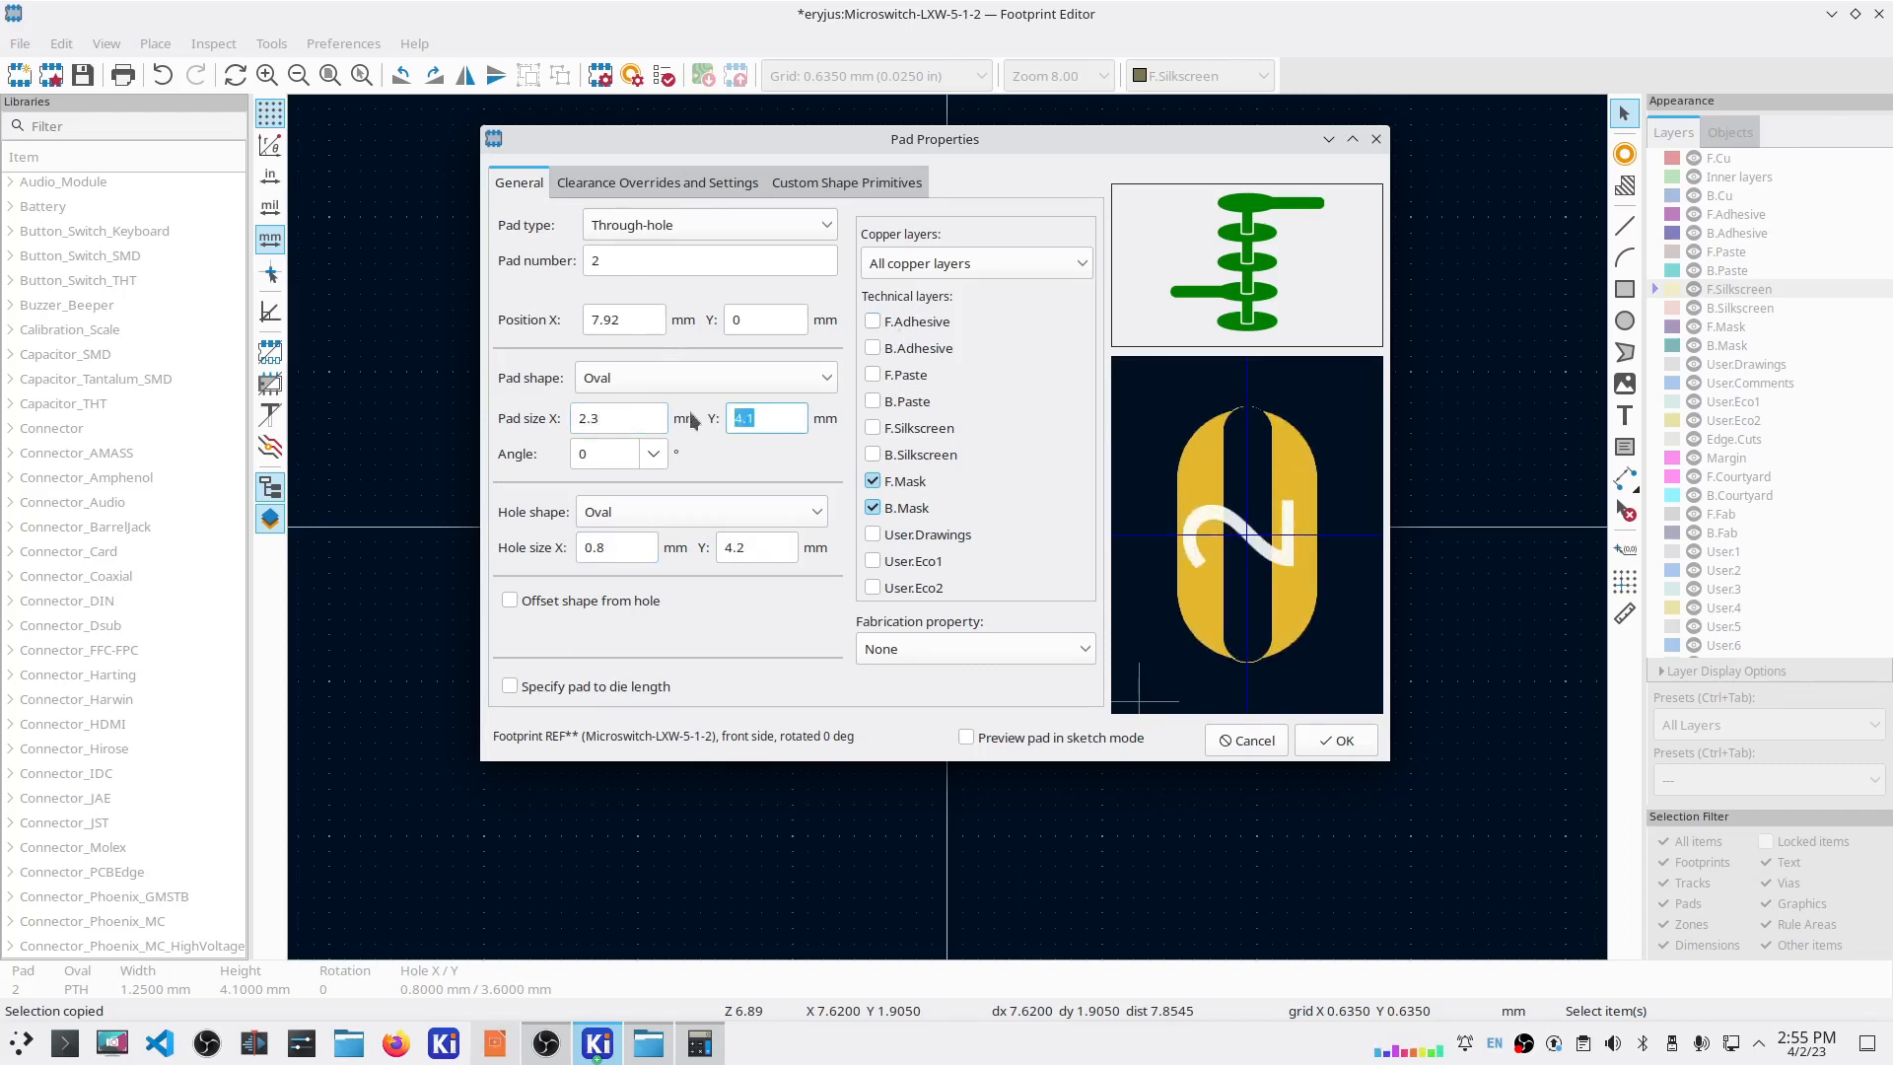
pyautogui.click(1335, 740)
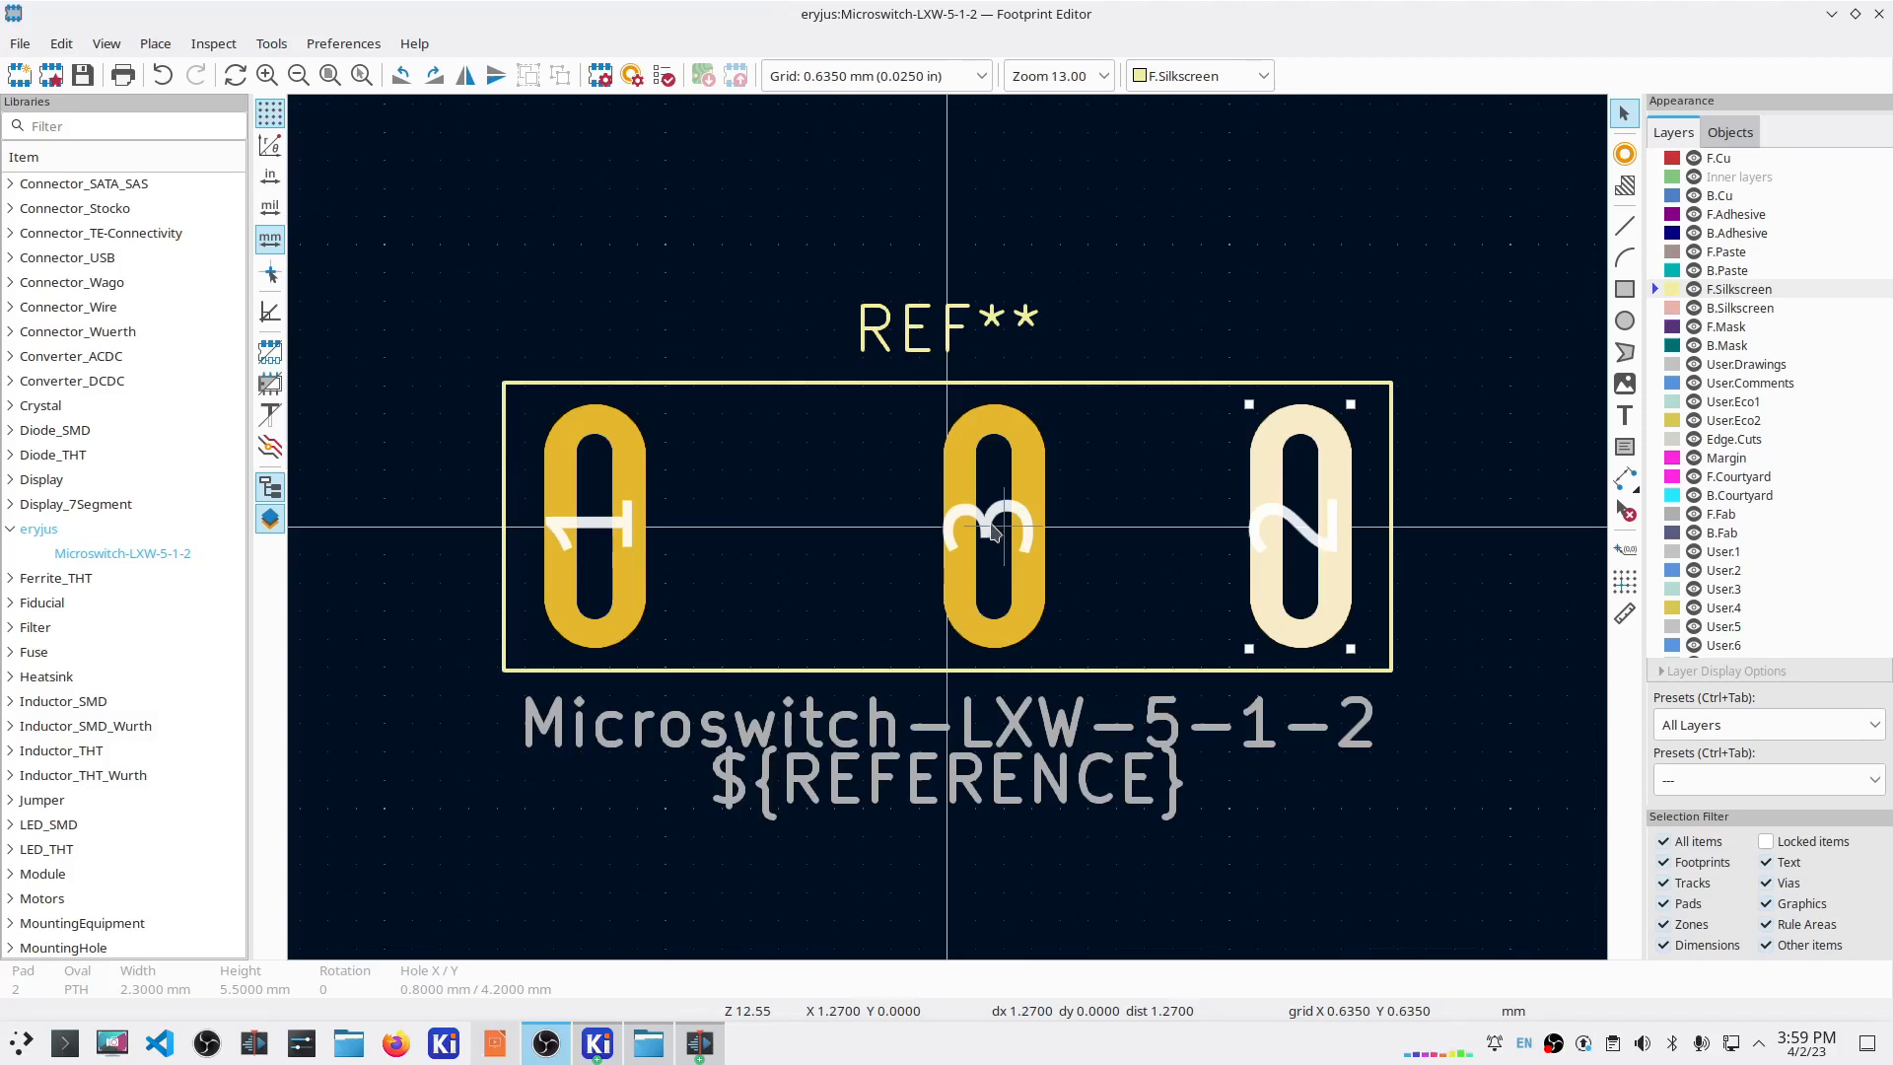
# Step: Review the Pad Properties of pads 1, 3 and 2 without changing their settings
pyautogui.doubleClick(622, 536)
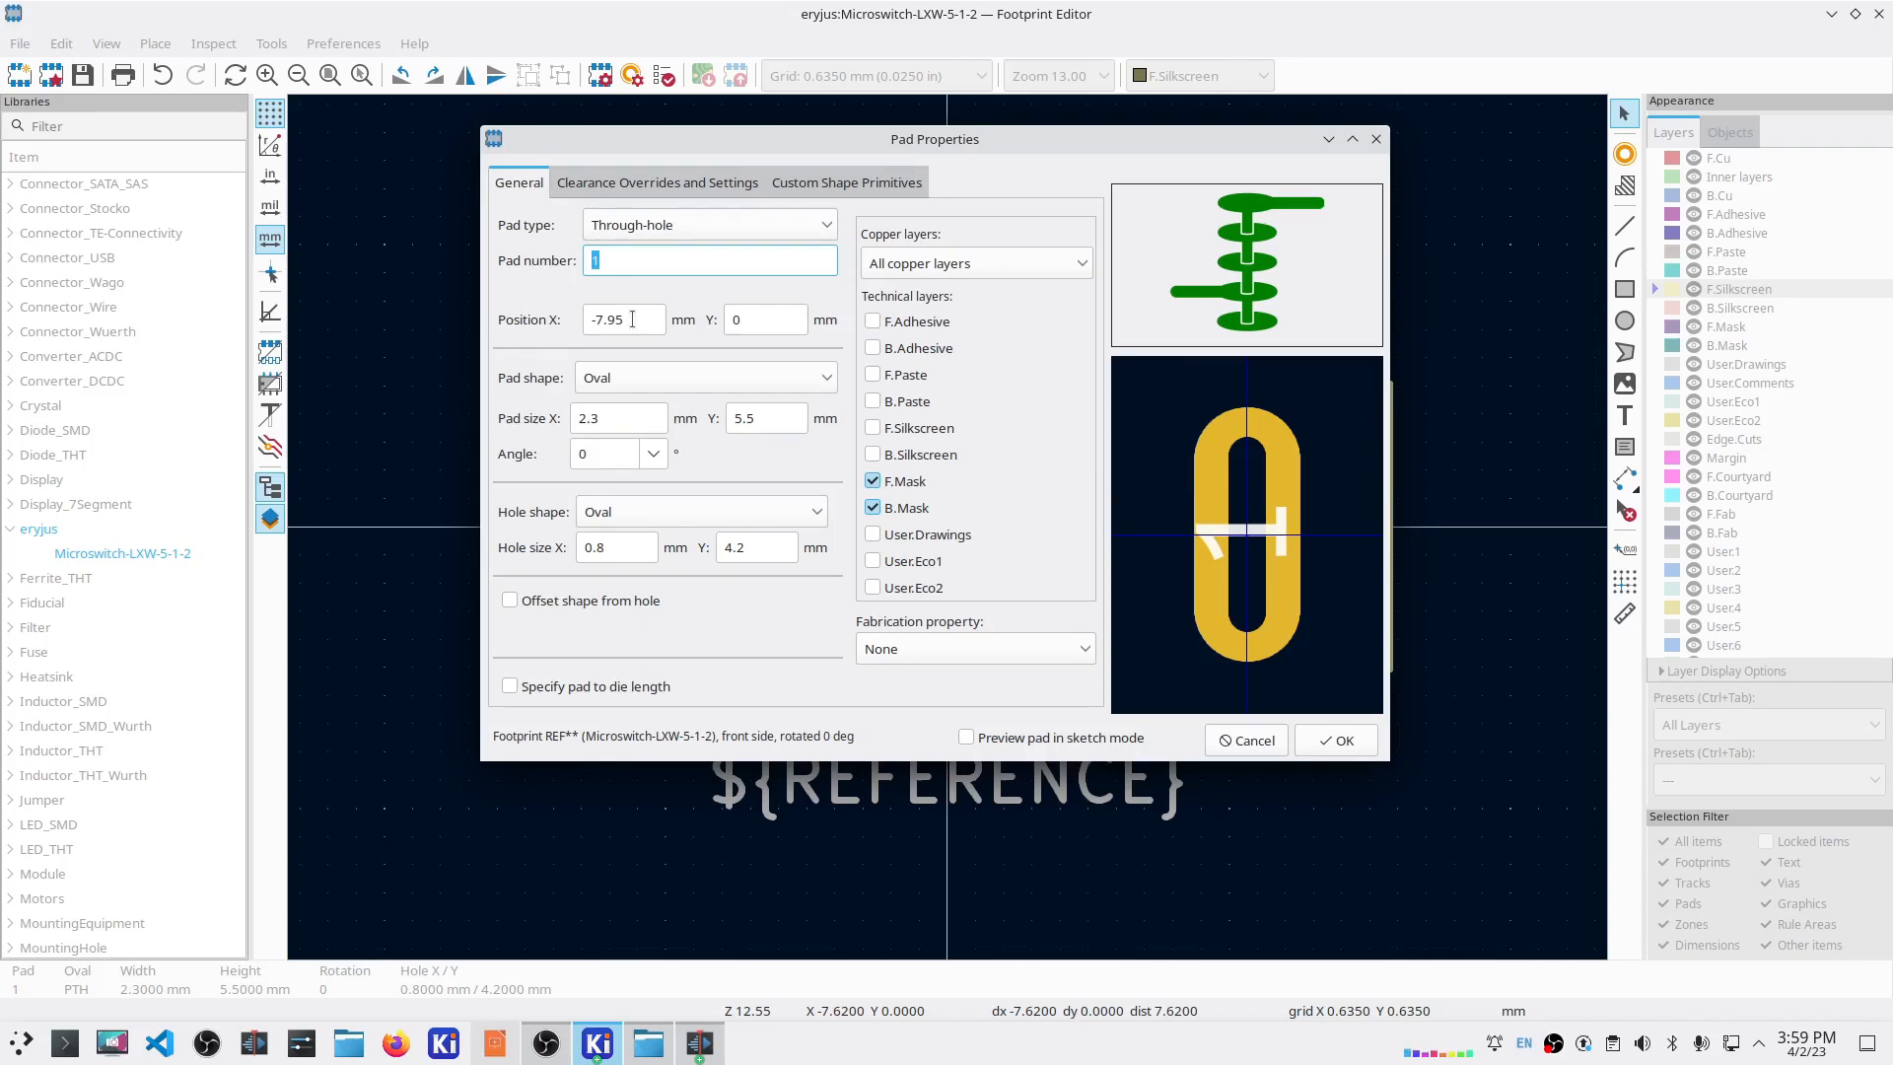
pyautogui.click(1246, 740)
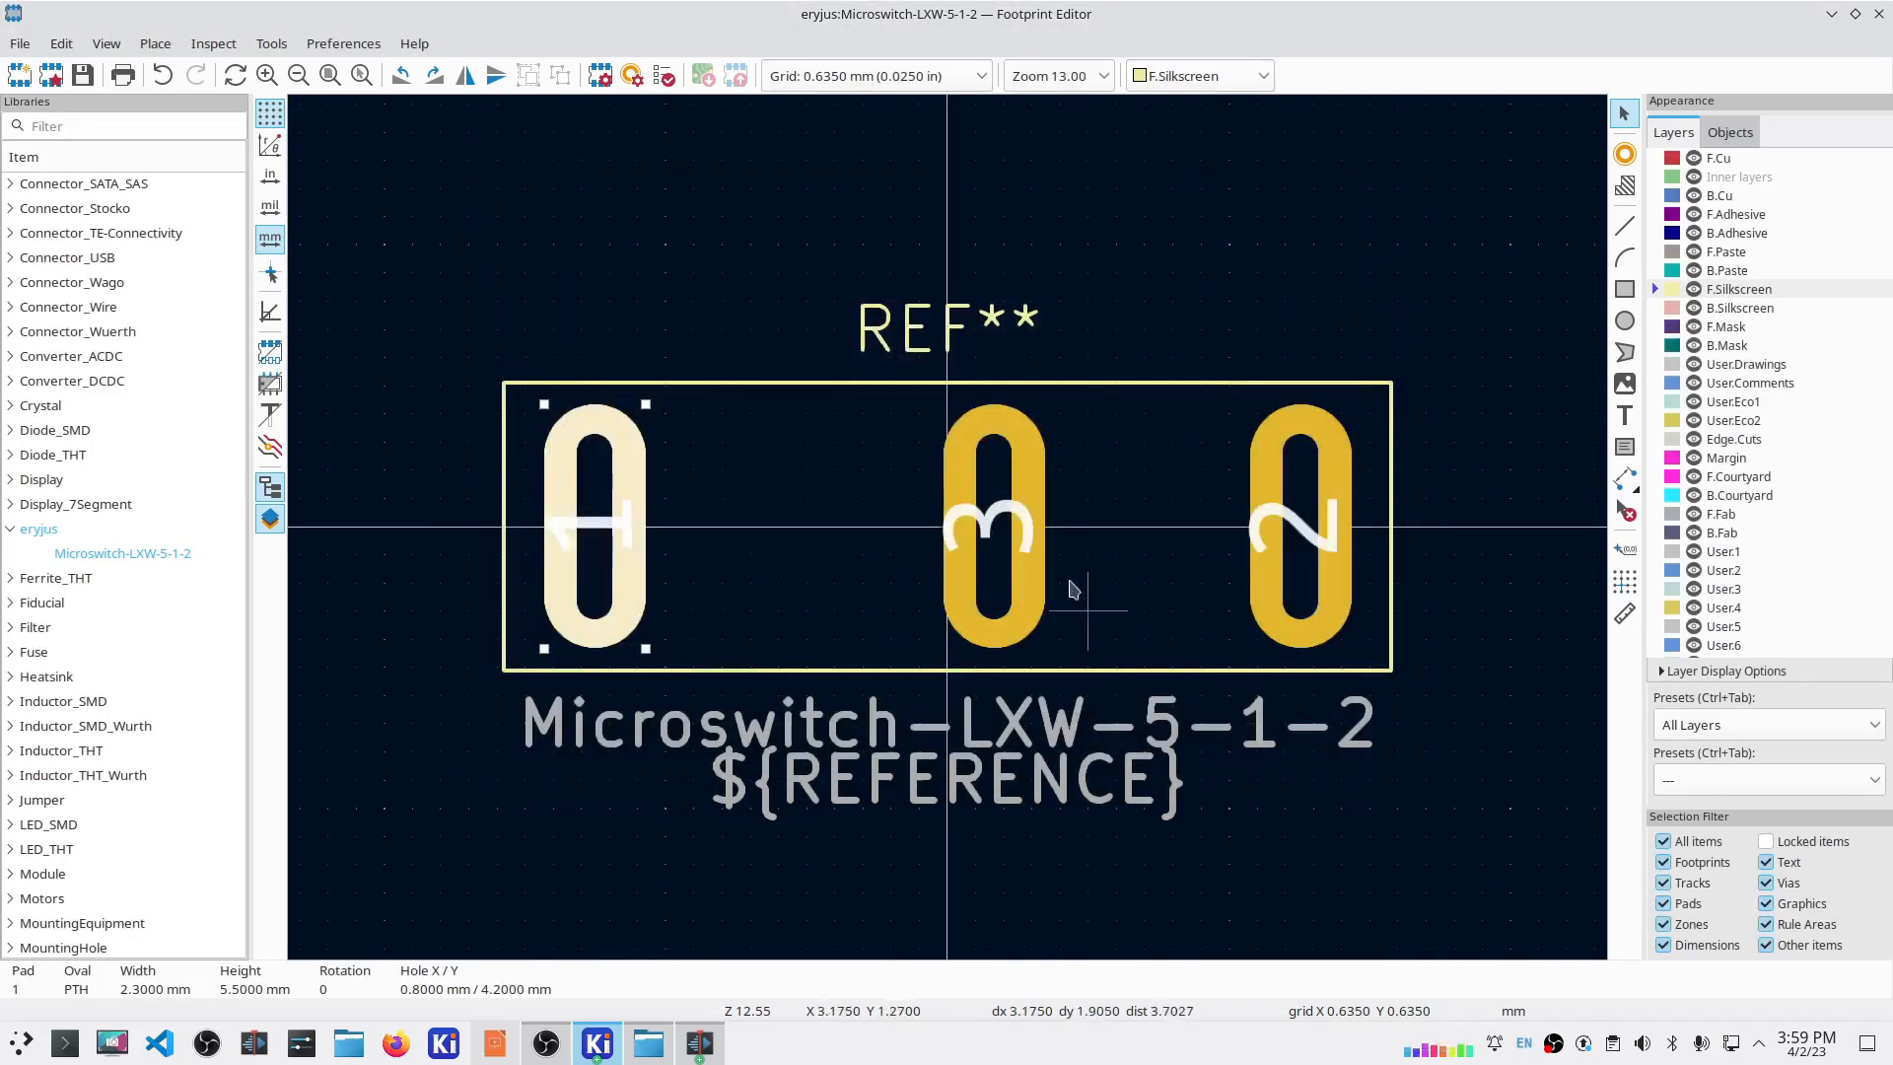
pyautogui.doubleClick(971, 532)
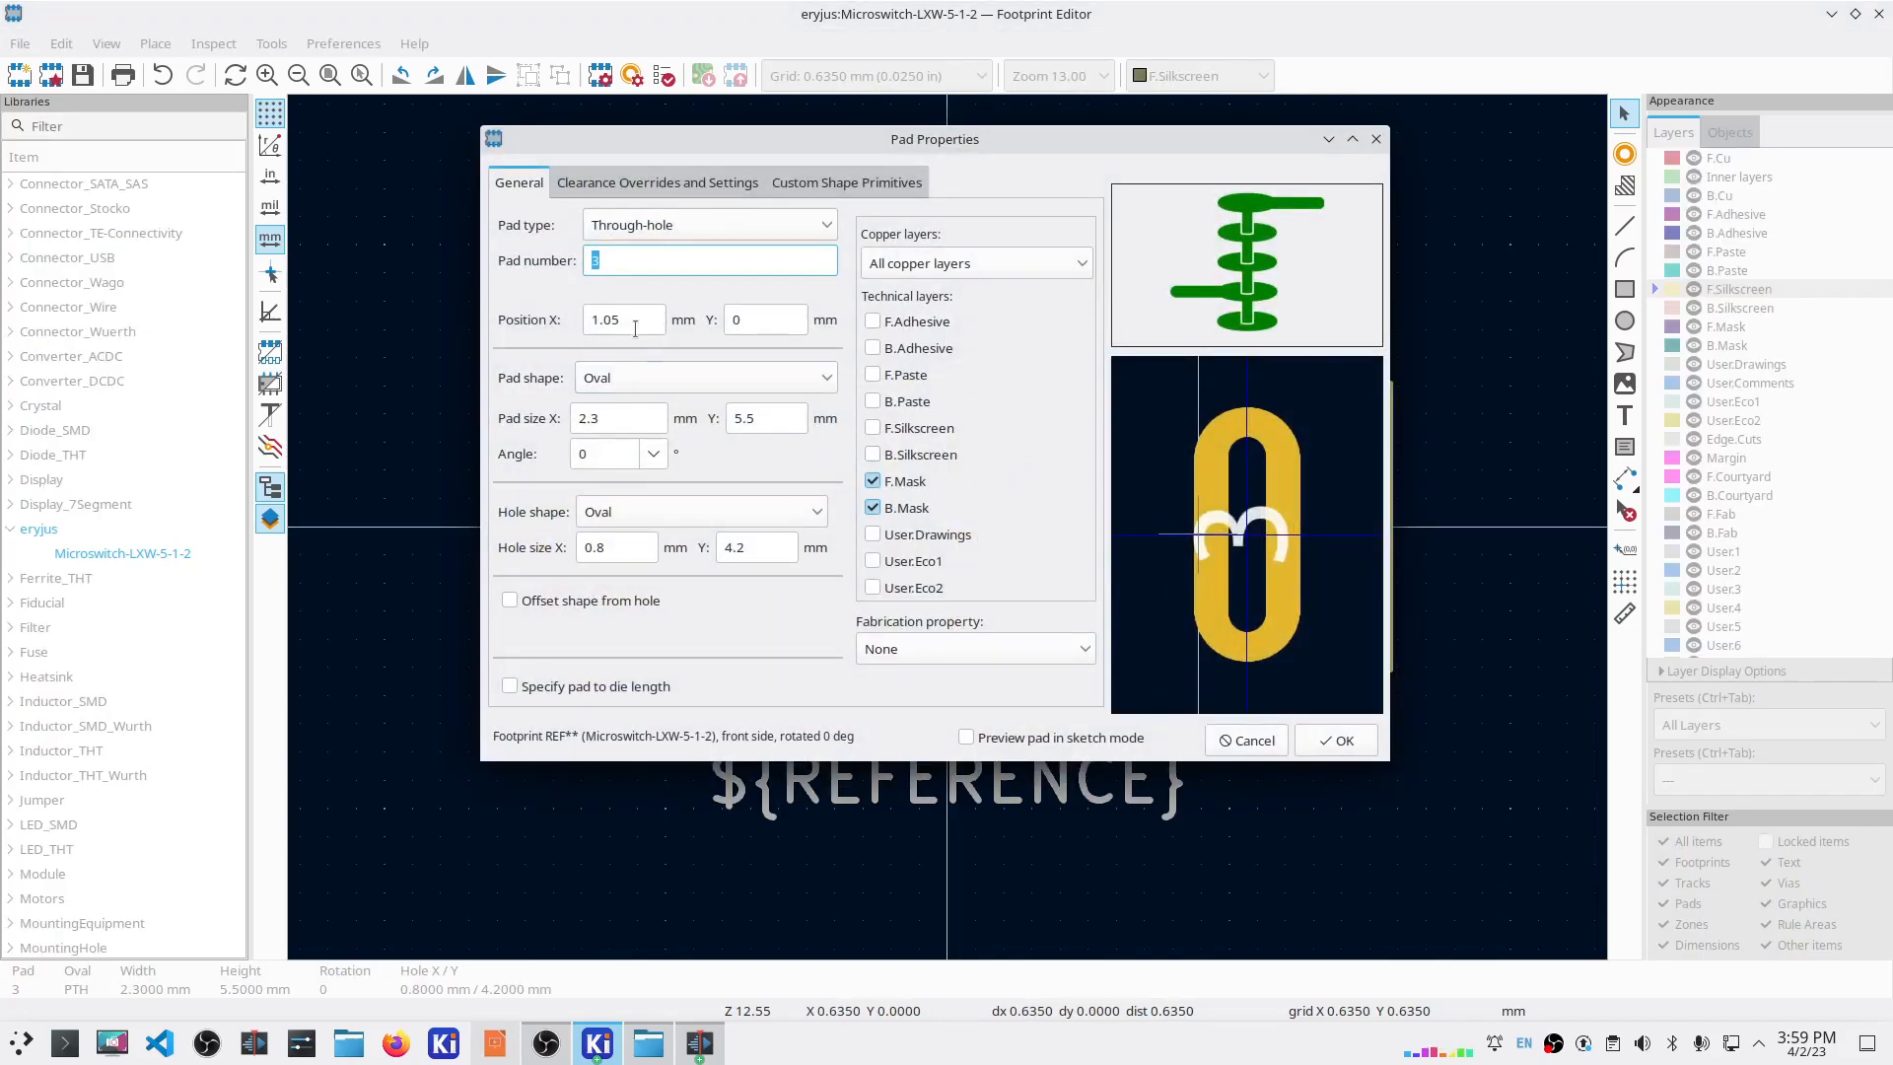
pyautogui.click(1272, 731)
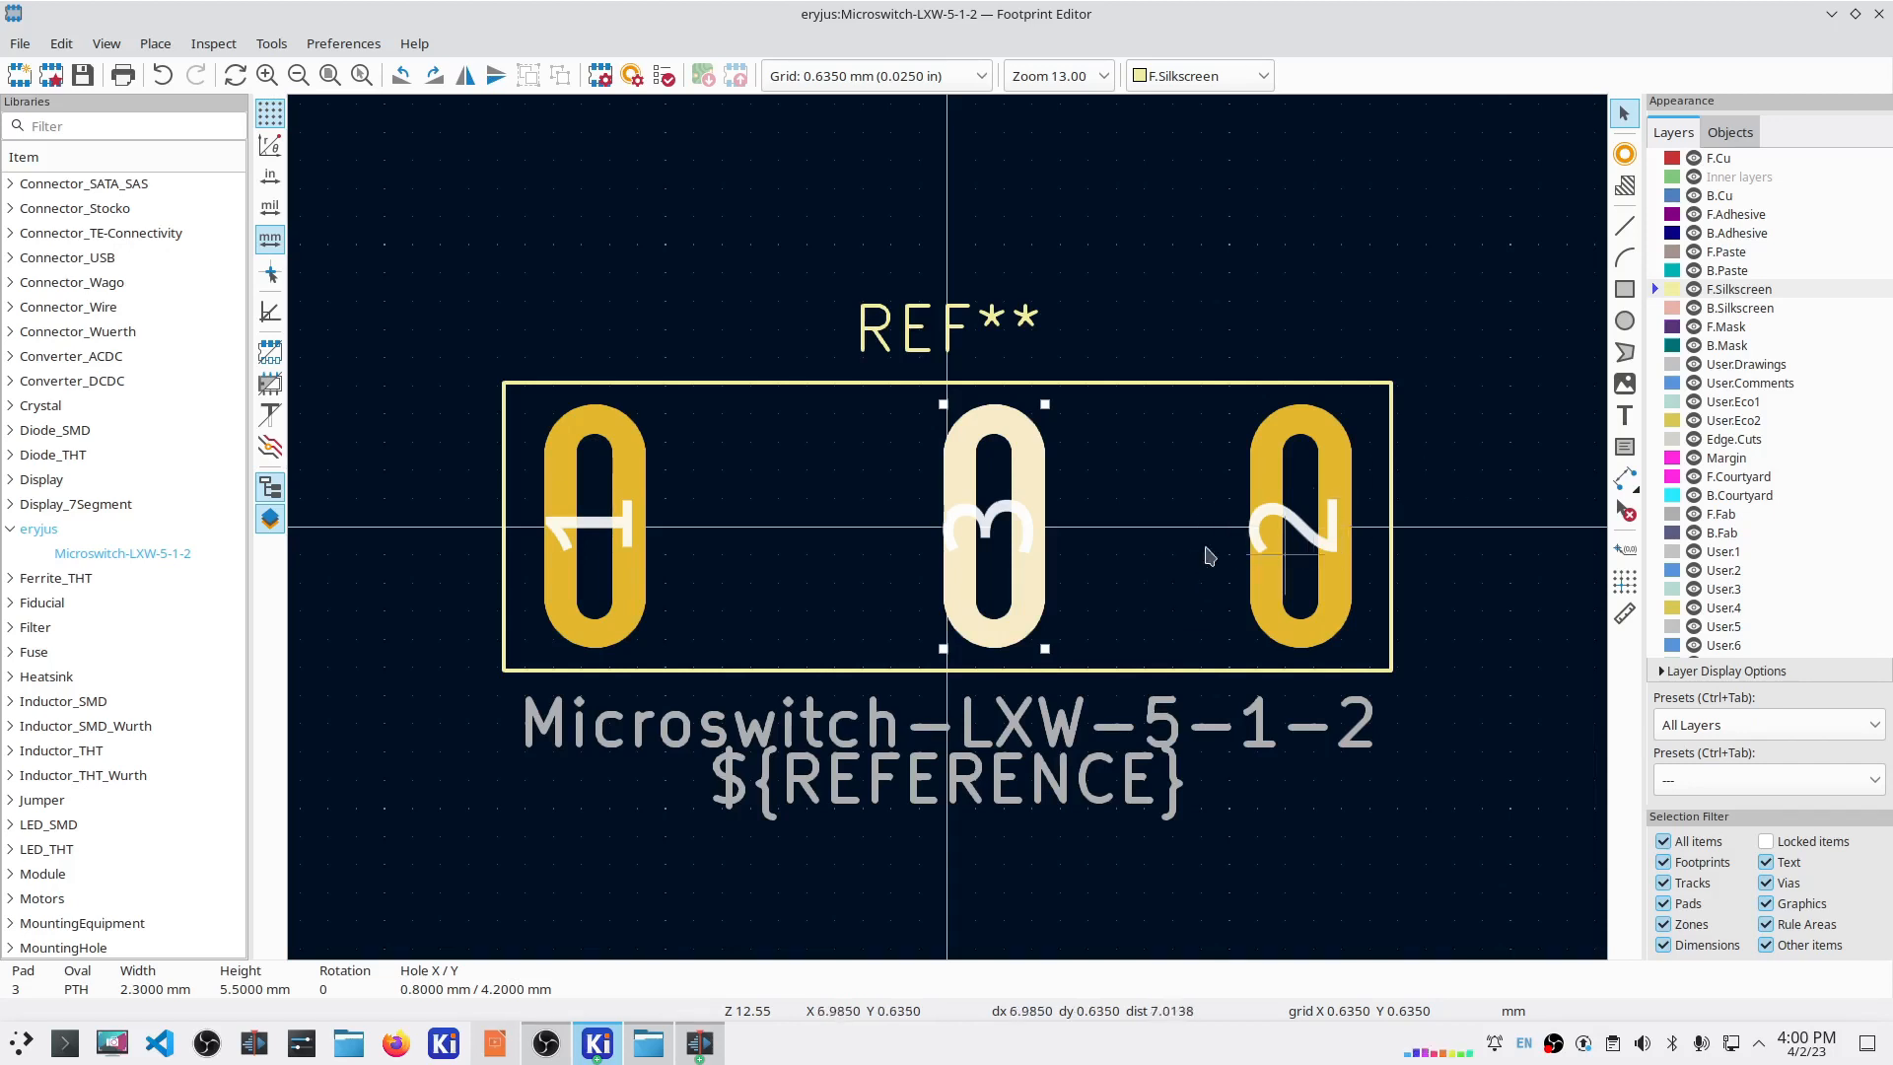
pyautogui.doubleClick(1298, 552)
pyautogui.click(622, 319)
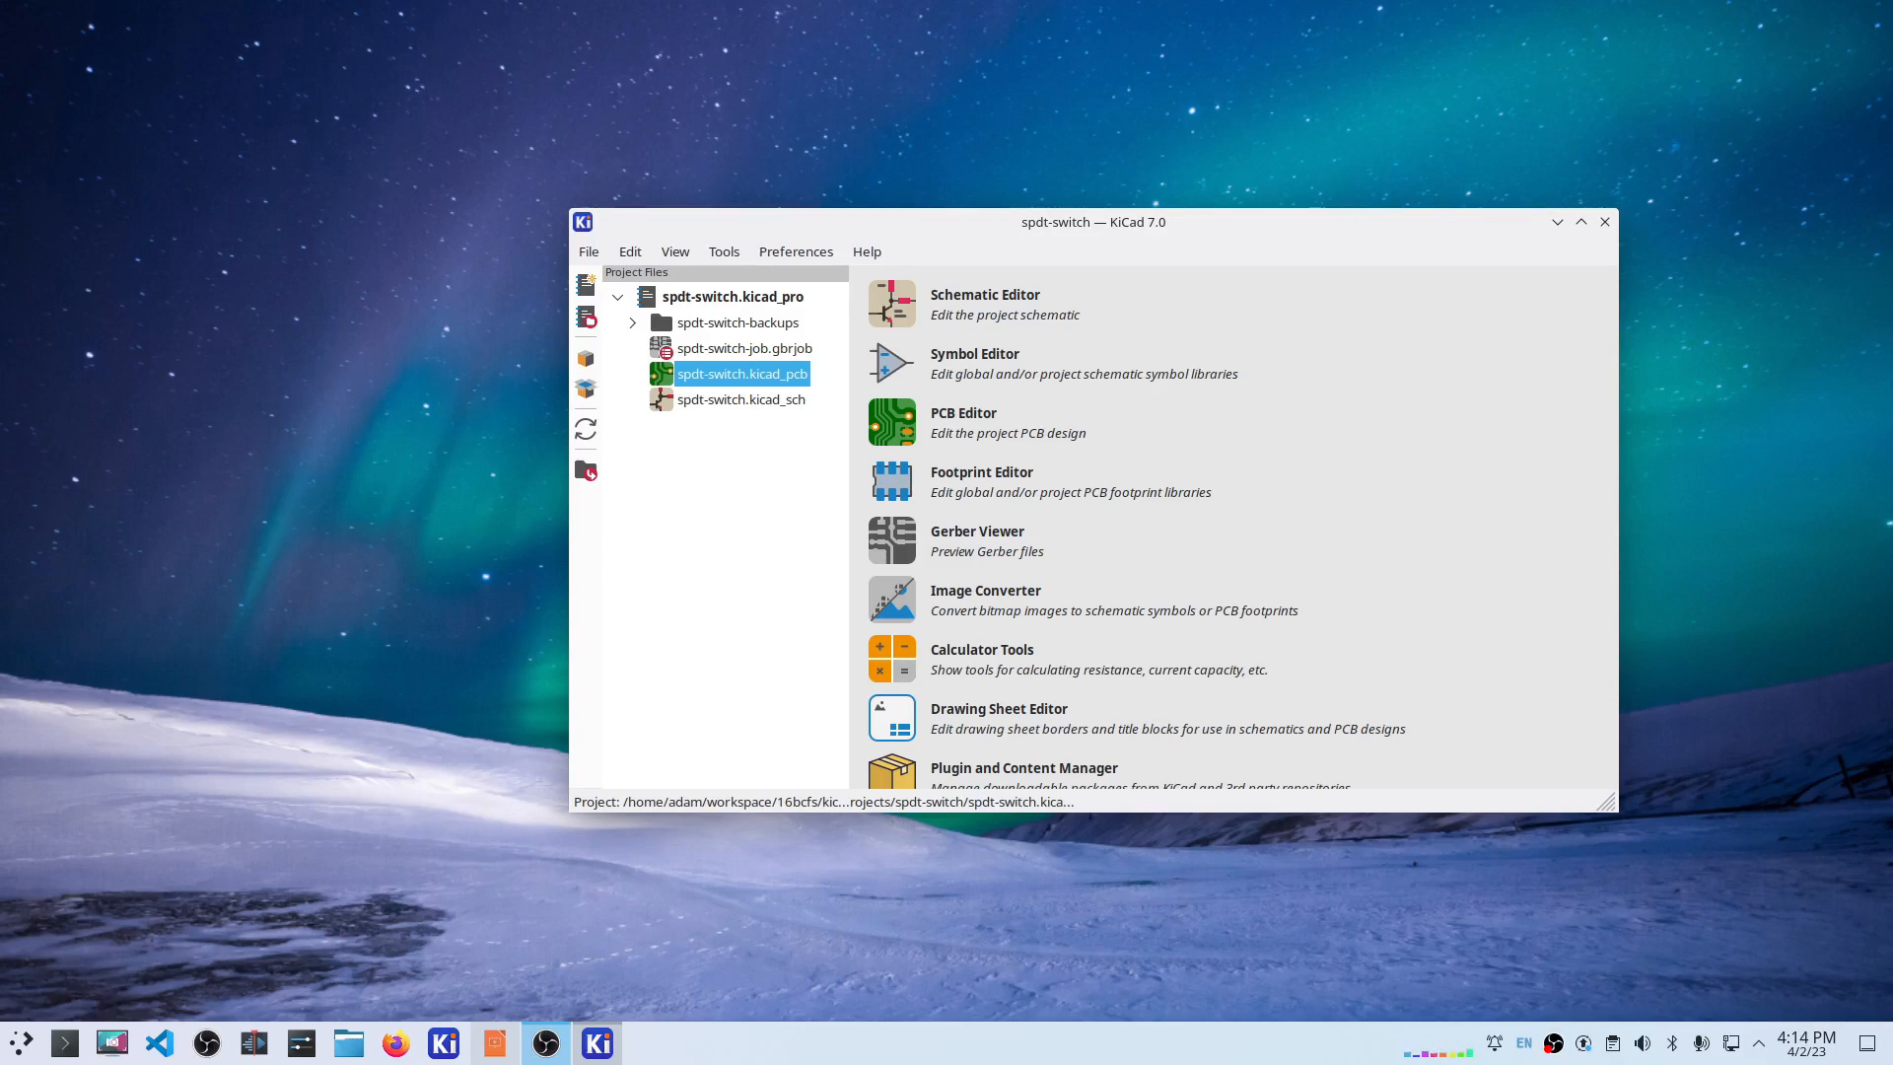
# Step: In the schematic, place an SW_SPDT switch and two Conn_01x03_Pin connectors, removing extra labels
pyautogui.doubleClick(720, 399)
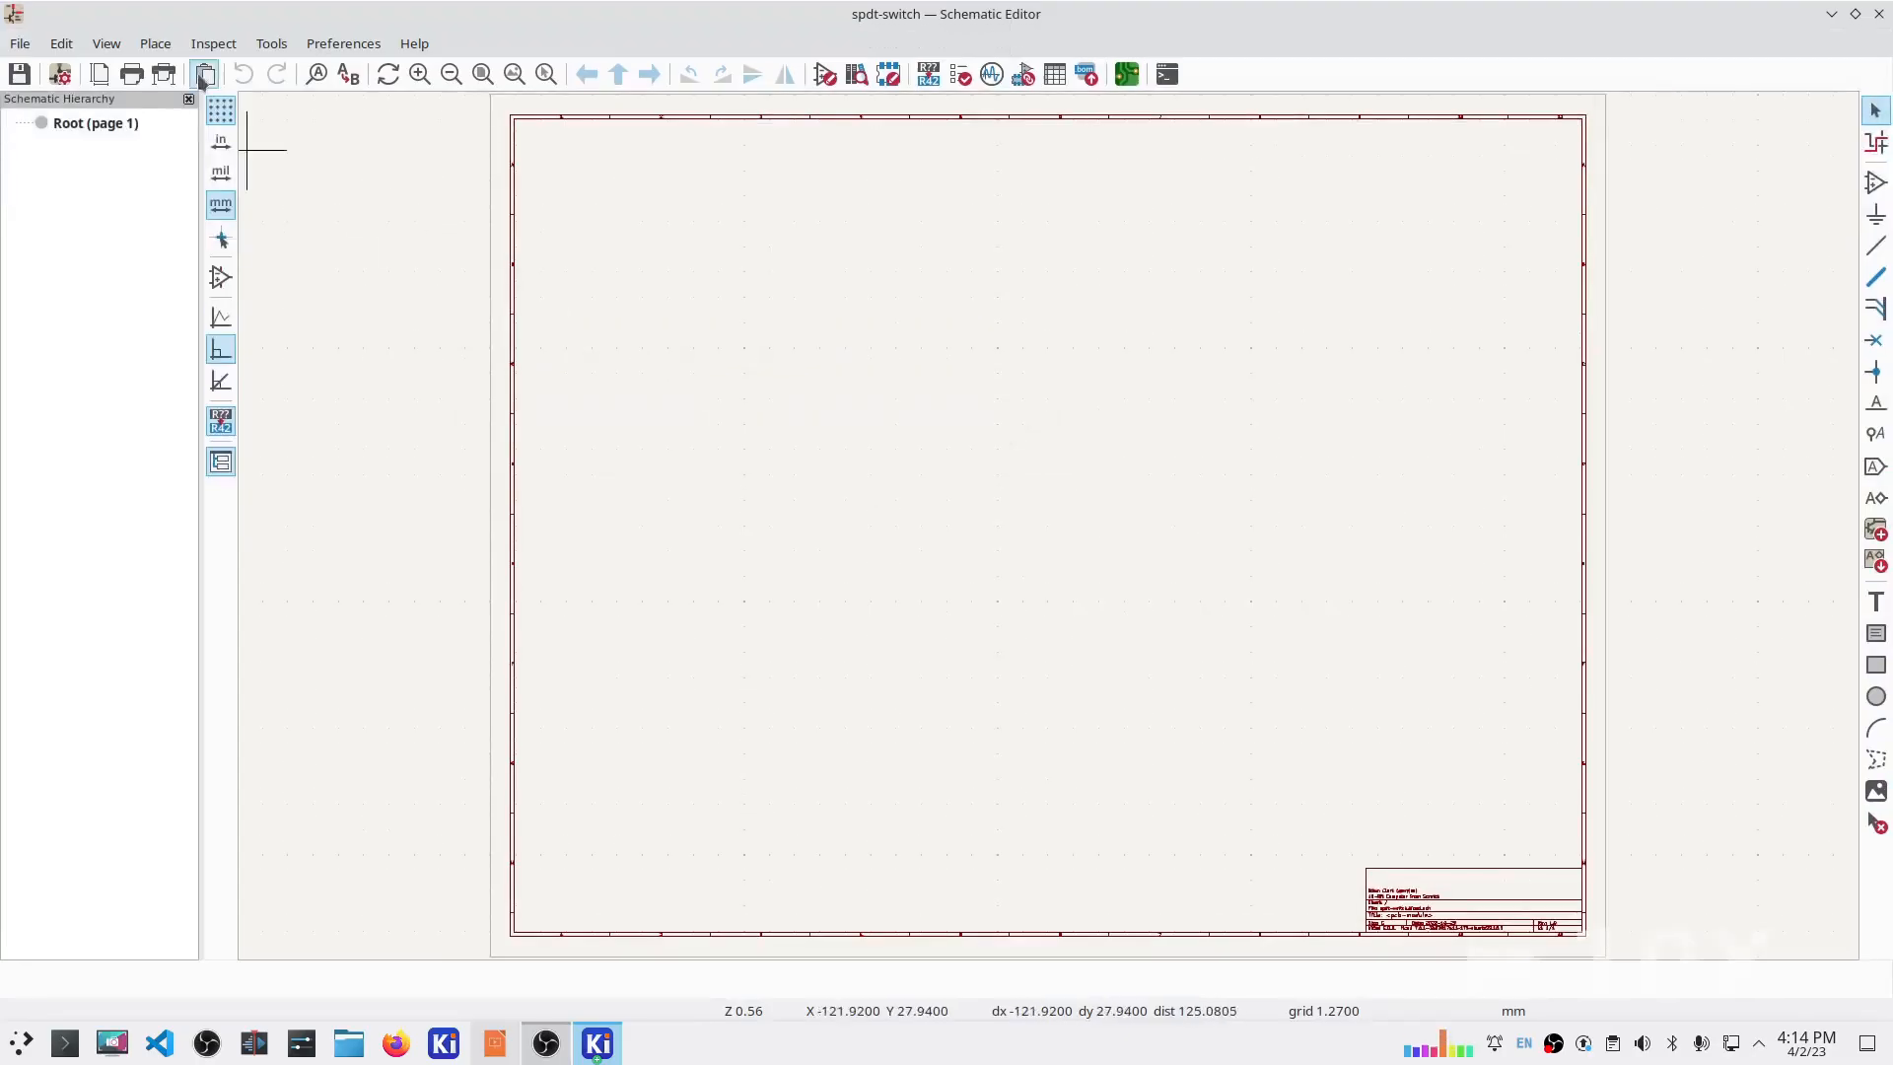
pyautogui.write('aspdt')
pyautogui.press('Return')
pyautogui.click(747, 365)
pyautogui.write('a1x03')
pyautogui.press('Return')
pyautogui.click(692, 361)
pyautogui.press('a')
pyautogui.doubleClick(658, 330)
pyautogui.click(744, 405)
pyautogui.scroll(6, 741, 321)
pyautogui.press('Escape')
pyautogui.press('Delete')
pyautogui.press('Delete')
pyautogui.press('Delete')
pyautogui.press('Delete')
pyautogui.press('Delete')
pyautogui.press('Delete')
# Step: Rotate and mirror the parts, positioning J1 on the switch's top pins and J2 below
pyautogui.press('r')
pyautogui.press('r')
pyautogui.press('y')
pyautogui.moveTo(762, 238); pyautogui.dragTo(787, 445)
pyautogui.click(762, 734)
pyautogui.press('r')
pyautogui.moveTo(763, 733); pyautogui.dragTo(788, 654)
# Step: Draw the left, middle and right wires between the switch and connectors, then save
pyautogui.press('w')
pyautogui.click(826, 588)
pyautogui.click(813, 497)
pyautogui.press('w')
pyautogui.click(748, 589)
pyautogui.click(761, 497)
pyautogui.press('w')
pyautogui.click(787, 601)
pyautogui.press('w')
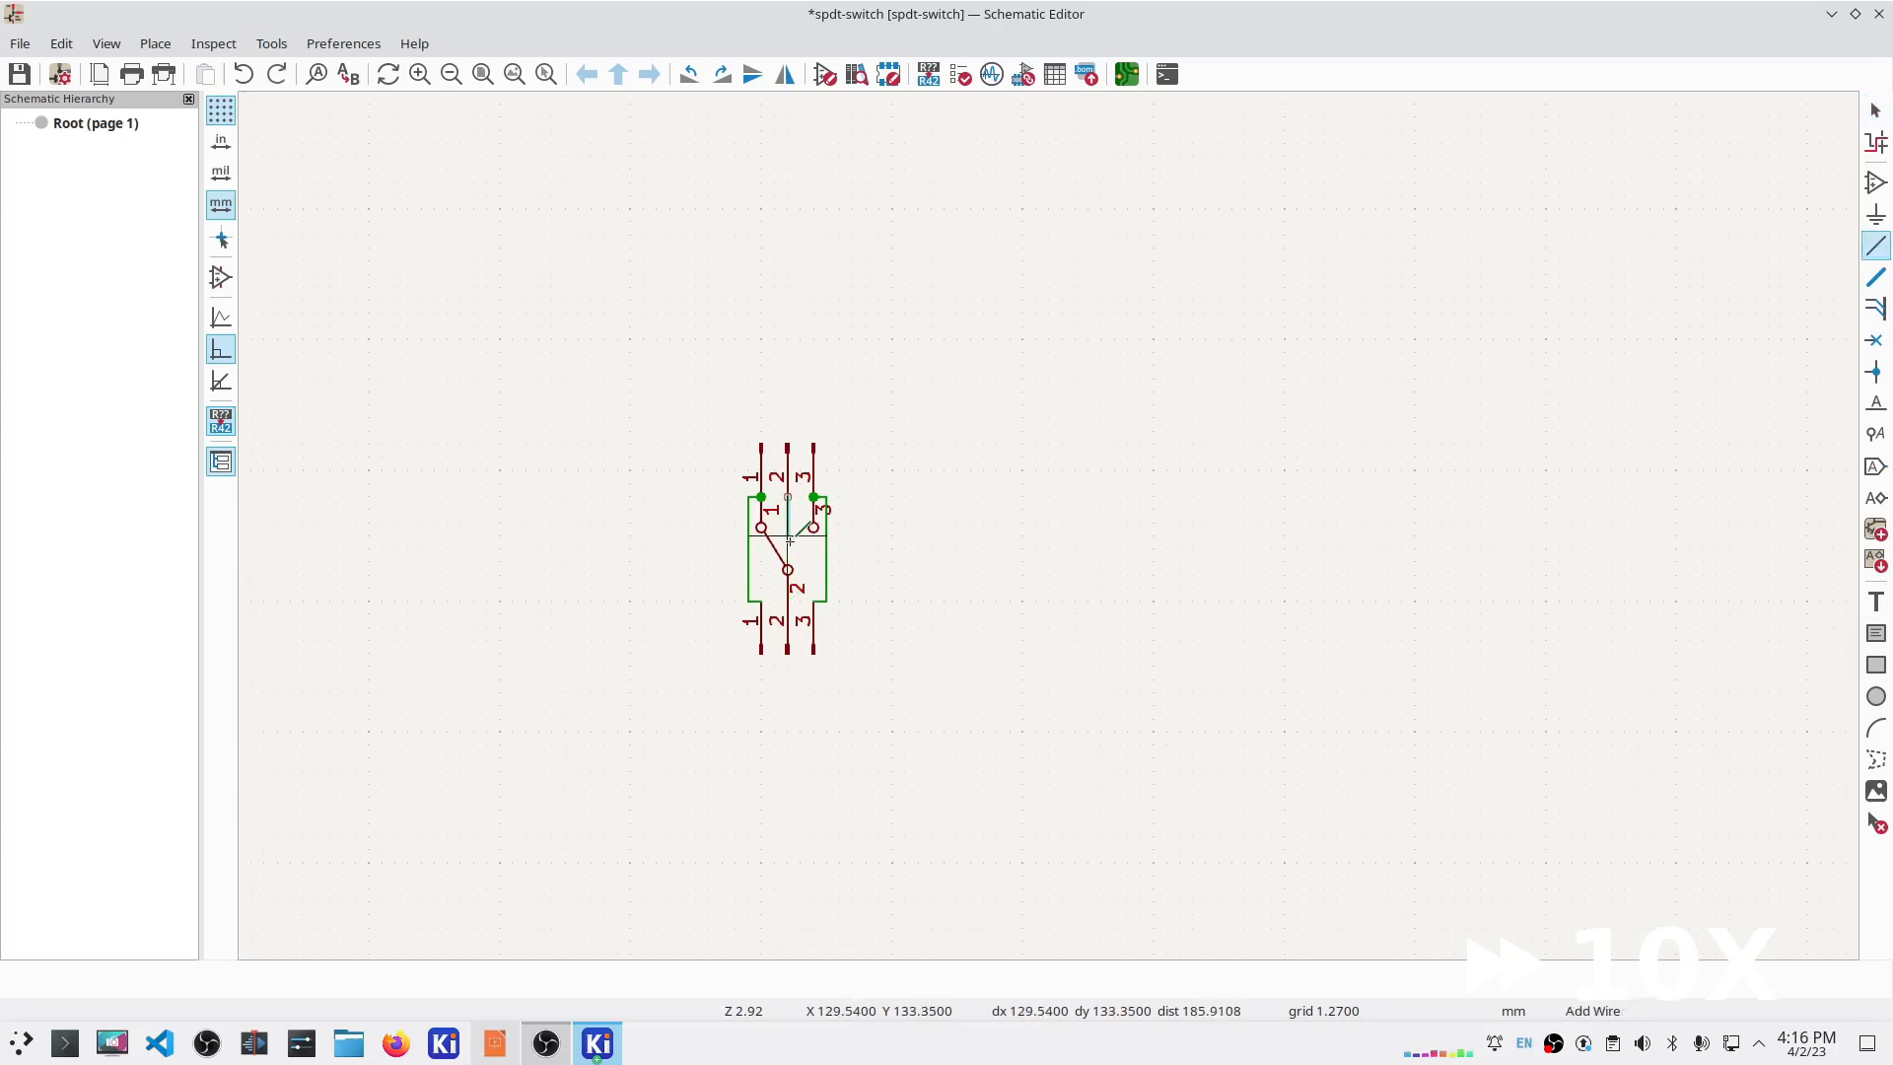
pyautogui.click(788, 602)
pyautogui.click(19, 74)
# Step: Annotate the symbols and assign the PinHeader_2.54mm 1x03 footprint to J1 and J2
pyautogui.click(929, 73)
pyautogui.click(1217, 771)
pyautogui.click(1133, 772)
pyautogui.click(960, 74)
pyautogui.click(1023, 74)
pyautogui.keyDown('shift'); pyautogui.click(720, 305); pyautogui.keyUp('shift')
pyautogui.click(953, 231)
pyautogui.write('1x03')
pyautogui.click(362, 502)
pyautogui.scroll(-6, 431, 559)
pyautogui.scroll(-3, 434, 552)
pyautogui.click(440, 527)
pyautogui.doubleClick(1380, 299)
# Step: Assign the custom Microswitch LXW footprint to SW1, apply, and save the schematic
pyautogui.doubleClick(905, 231)
pyautogui.write('LXW')
pyautogui.scroll(-15, 399, 609)
pyautogui.scroll(-15, 399, 609)
pyautogui.click(355, 730)
pyautogui.doubleClick(1360, 277)
pyautogui.click(1519, 845)
pyautogui.hotkey('ctrl', 's')
# Step: Update the new PCB from the schematic and place the footprints, with J2 above the switch
pyautogui.click(1127, 74)
pyautogui.press('F8')
pyautogui.press('Return')
pyautogui.press('Escape')
pyautogui.click(440, 309)
pyautogui.scroll(5, 345, 229)
pyautogui.scroll(4, 651, 415)
pyautogui.click(507, 574)
pyautogui.press('m')
pyautogui.press('r')
pyautogui.press('Escape')
pyautogui.click(586, 112)
# Step: Set the grid to 2.54 mm and move switch SW1 up and to the left
pyautogui.click(587, 138)
pyautogui.click(417, 358)
pyautogui.press('m')
pyautogui.click(388, 301)
# Step: Rotate J2 and J1 a quarter turn, placing J2 above and J1 below the switch
pyautogui.click(505, 484)
pyautogui.press('m')
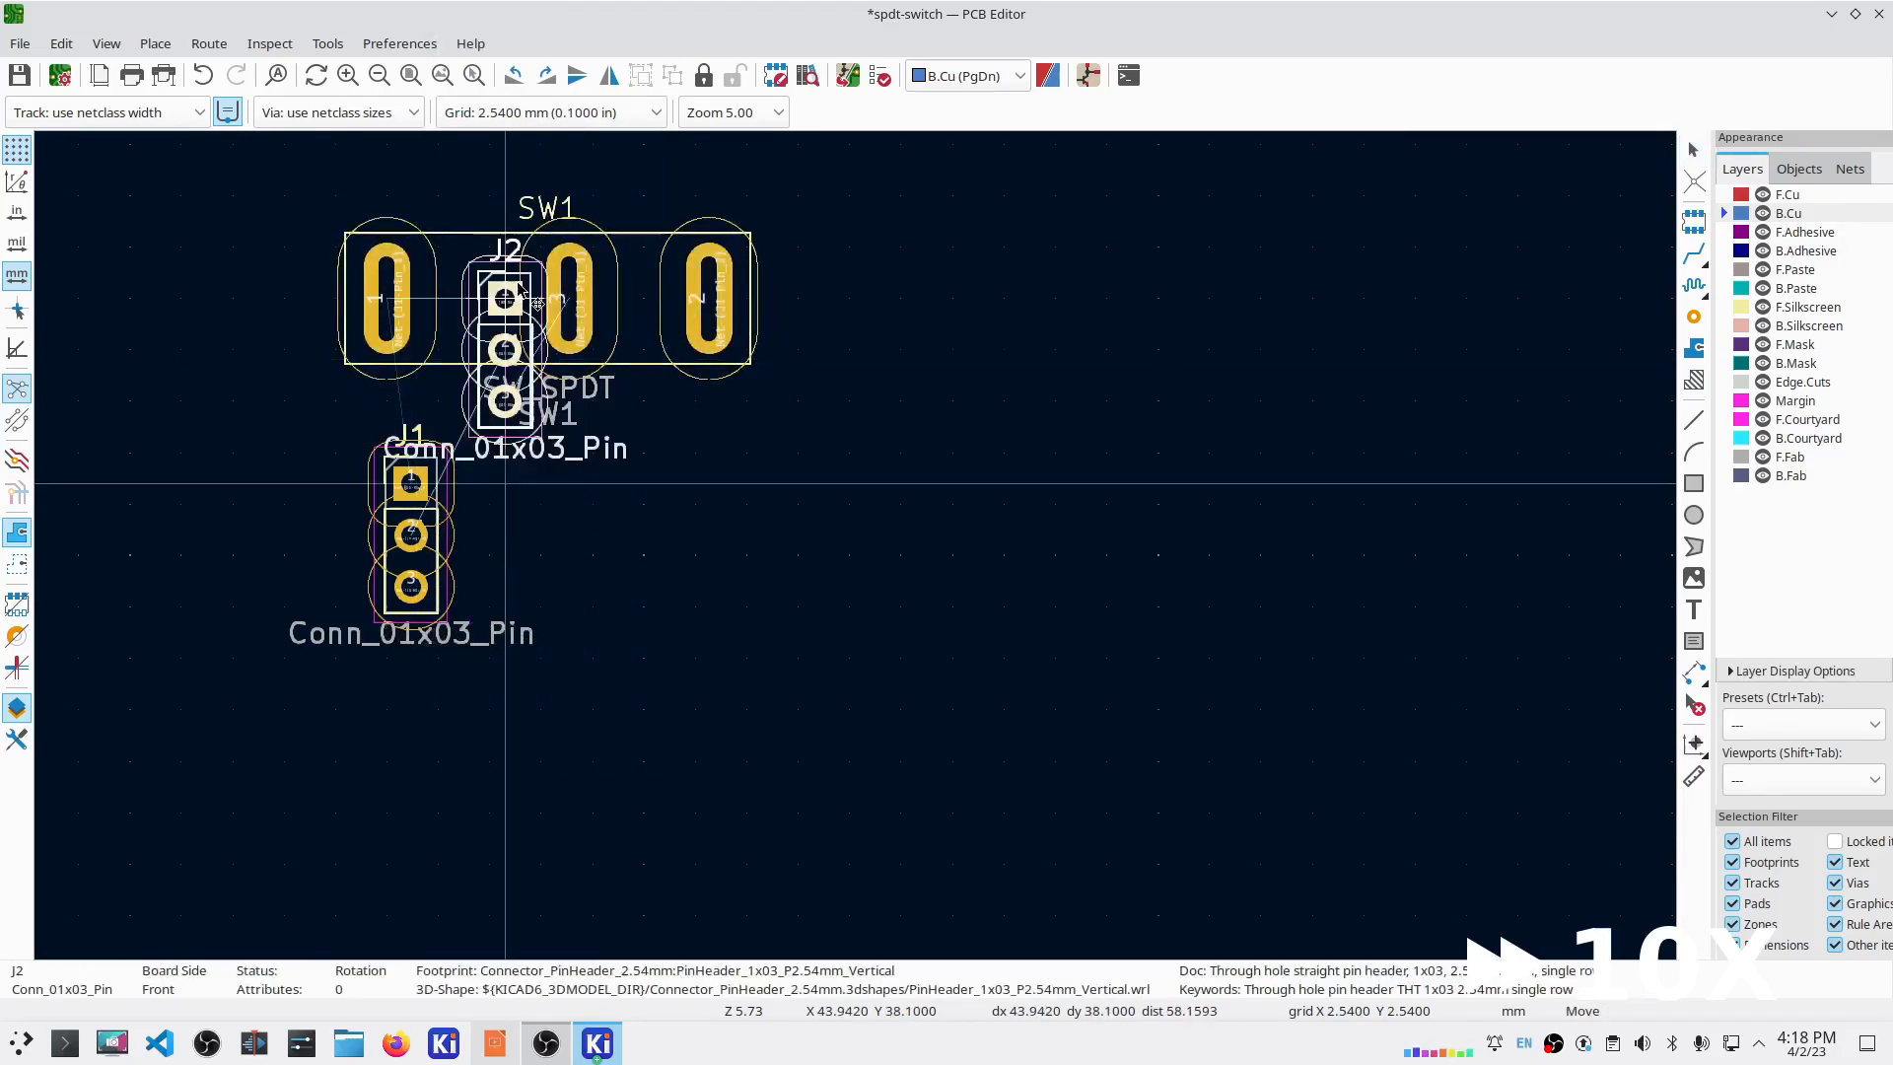
pyautogui.moveTo(506, 407); pyautogui.dragTo(475, 613, button='middle')
pyautogui.press('r')
pyautogui.click(474, 353)
pyautogui.click(380, 689)
pyautogui.press('m')
pyautogui.press('r')
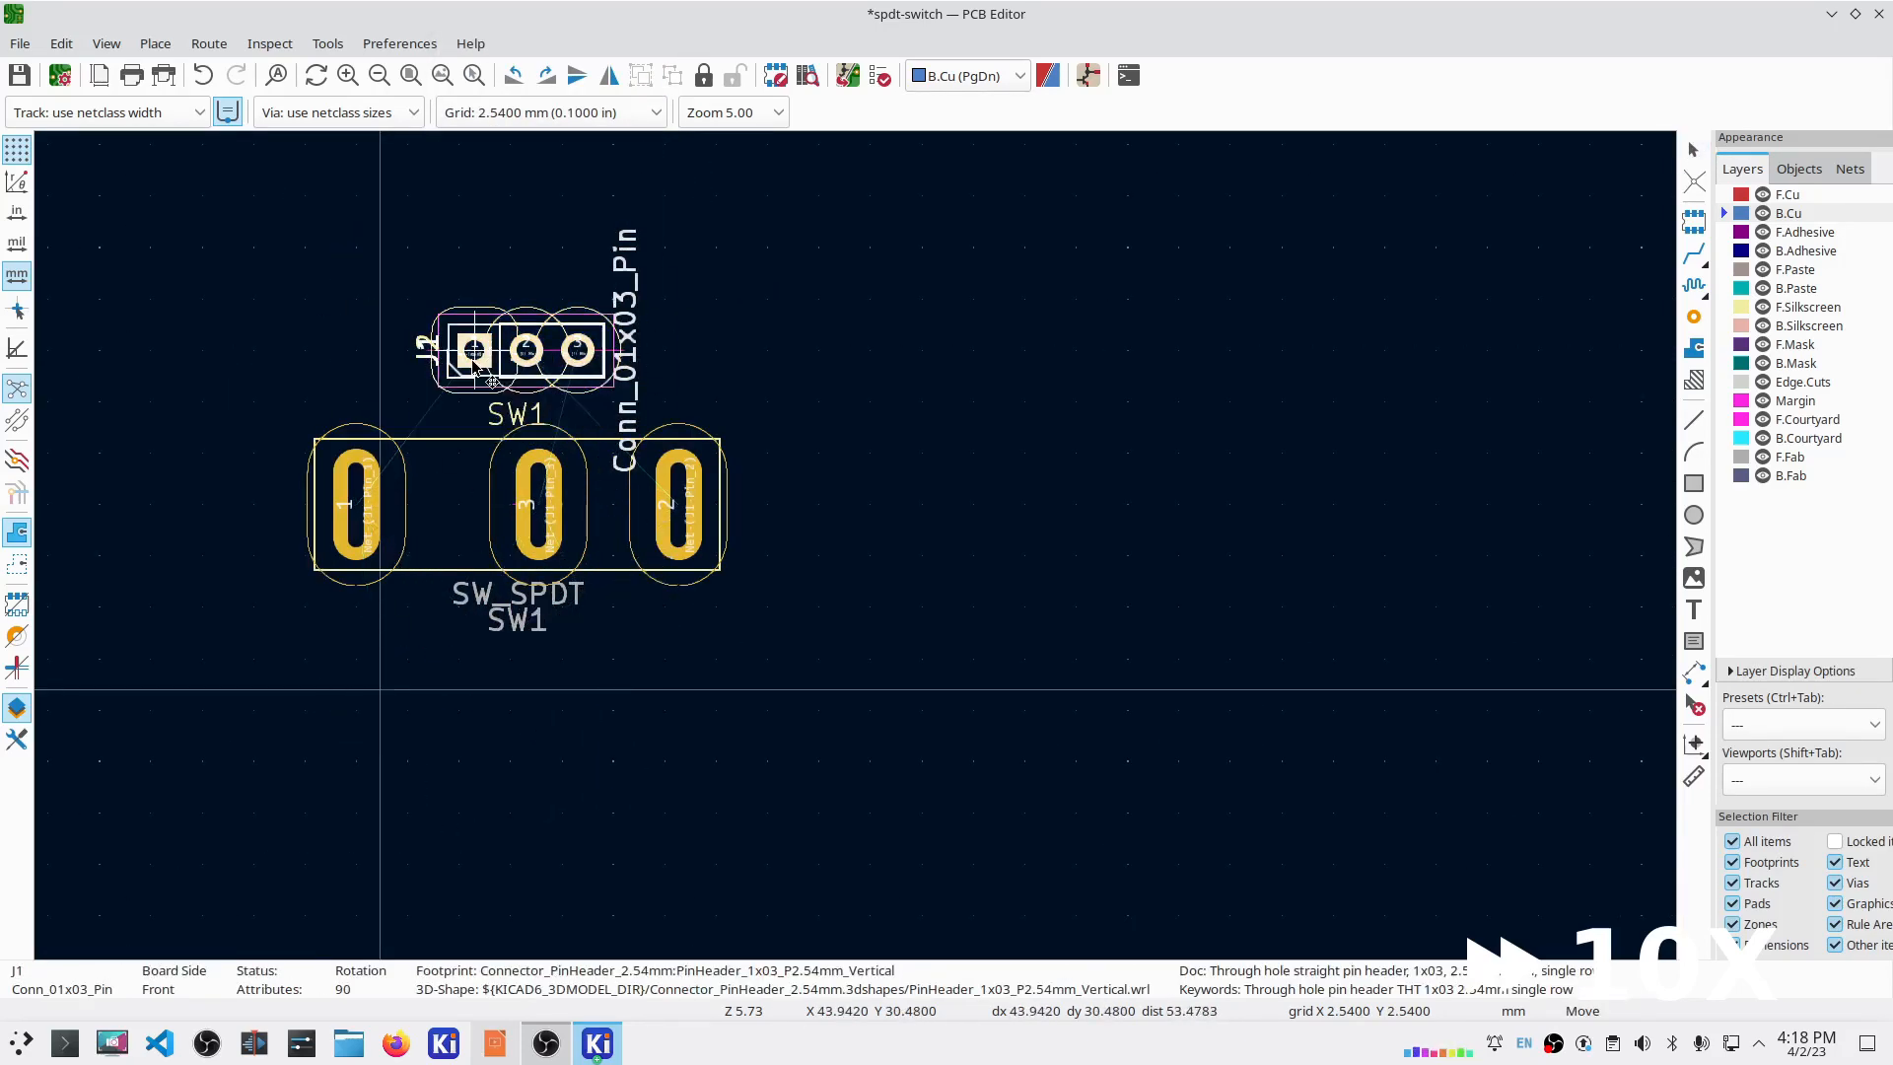
pyautogui.click(474, 659)
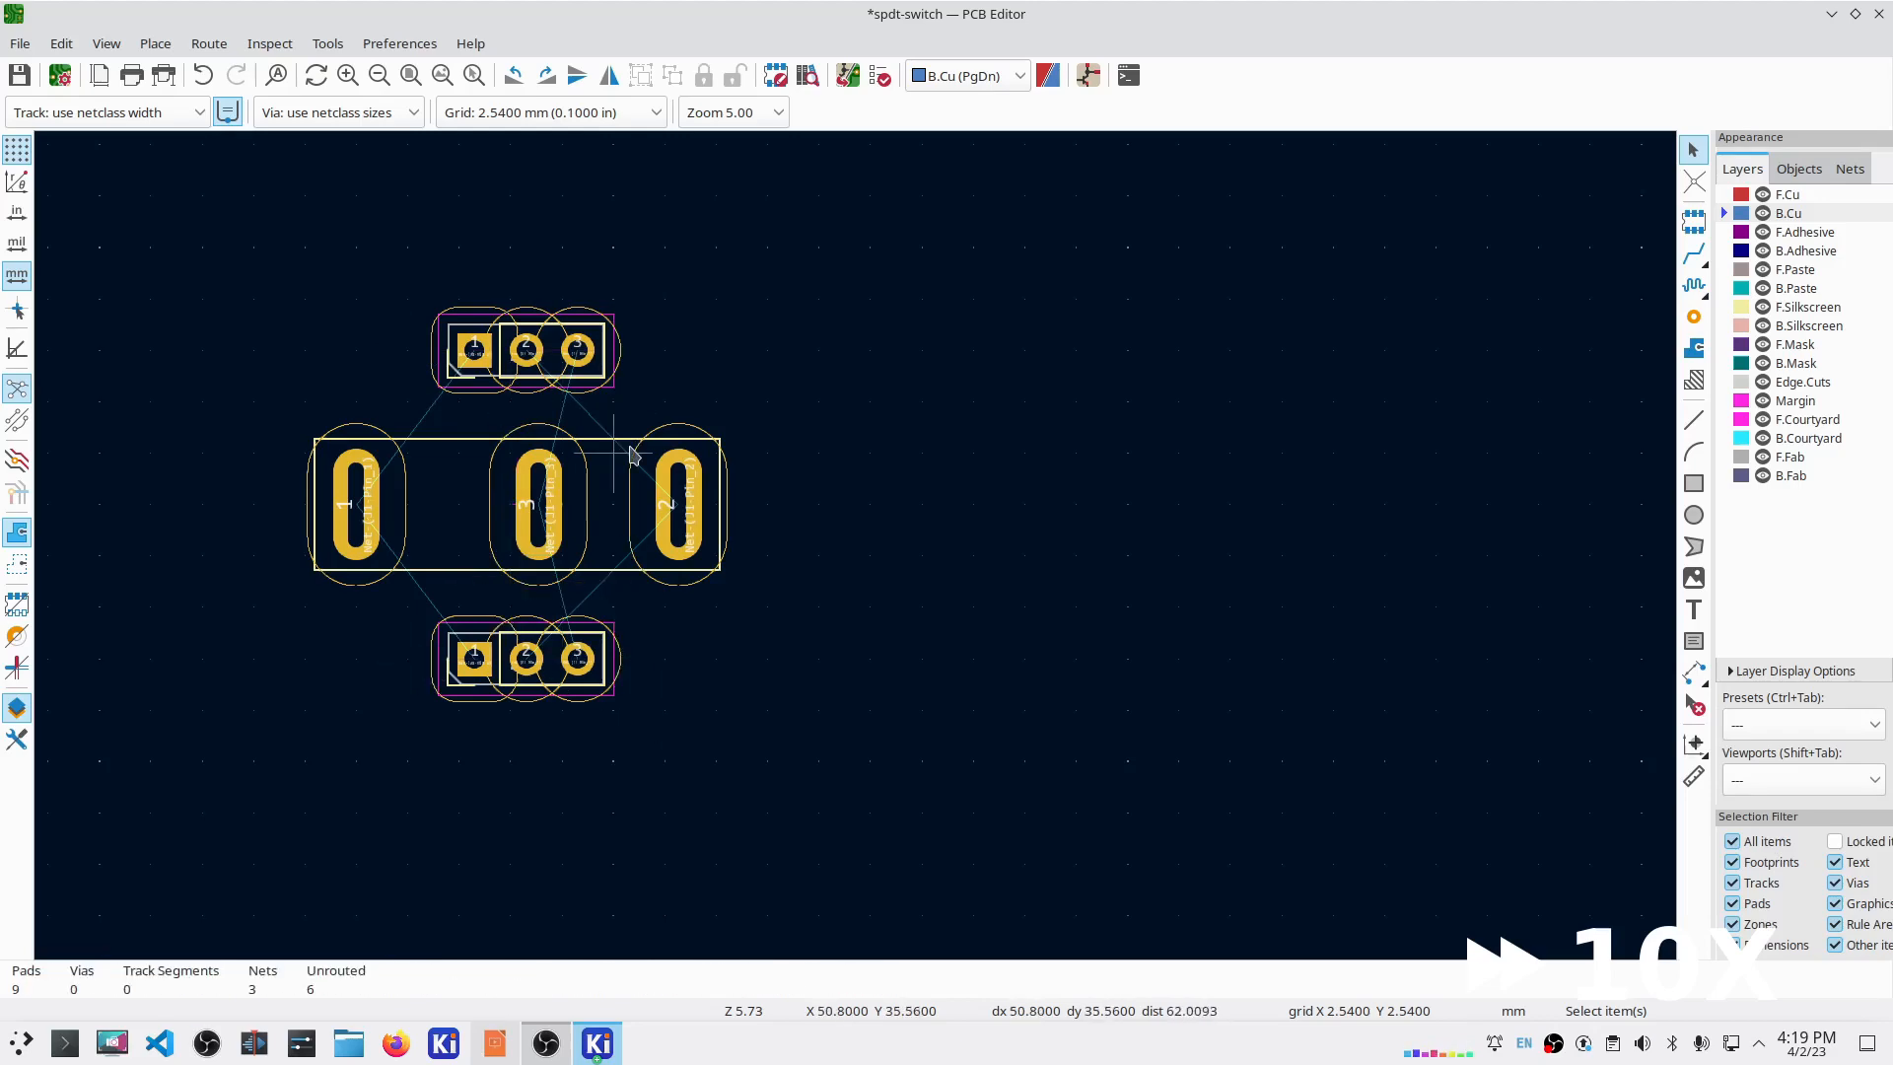
# Step: On a 1.27 mm grid, draw an Edge.Cuts rectangle outline enclosing the switch and connectors
pyautogui.click(473, 112)
pyautogui.click(473, 138)
pyautogui.click(155, 43)
pyautogui.click(1802, 382)
pyautogui.click(154, 43)
pyautogui.click(208, 287)
pyautogui.click(305, 298)
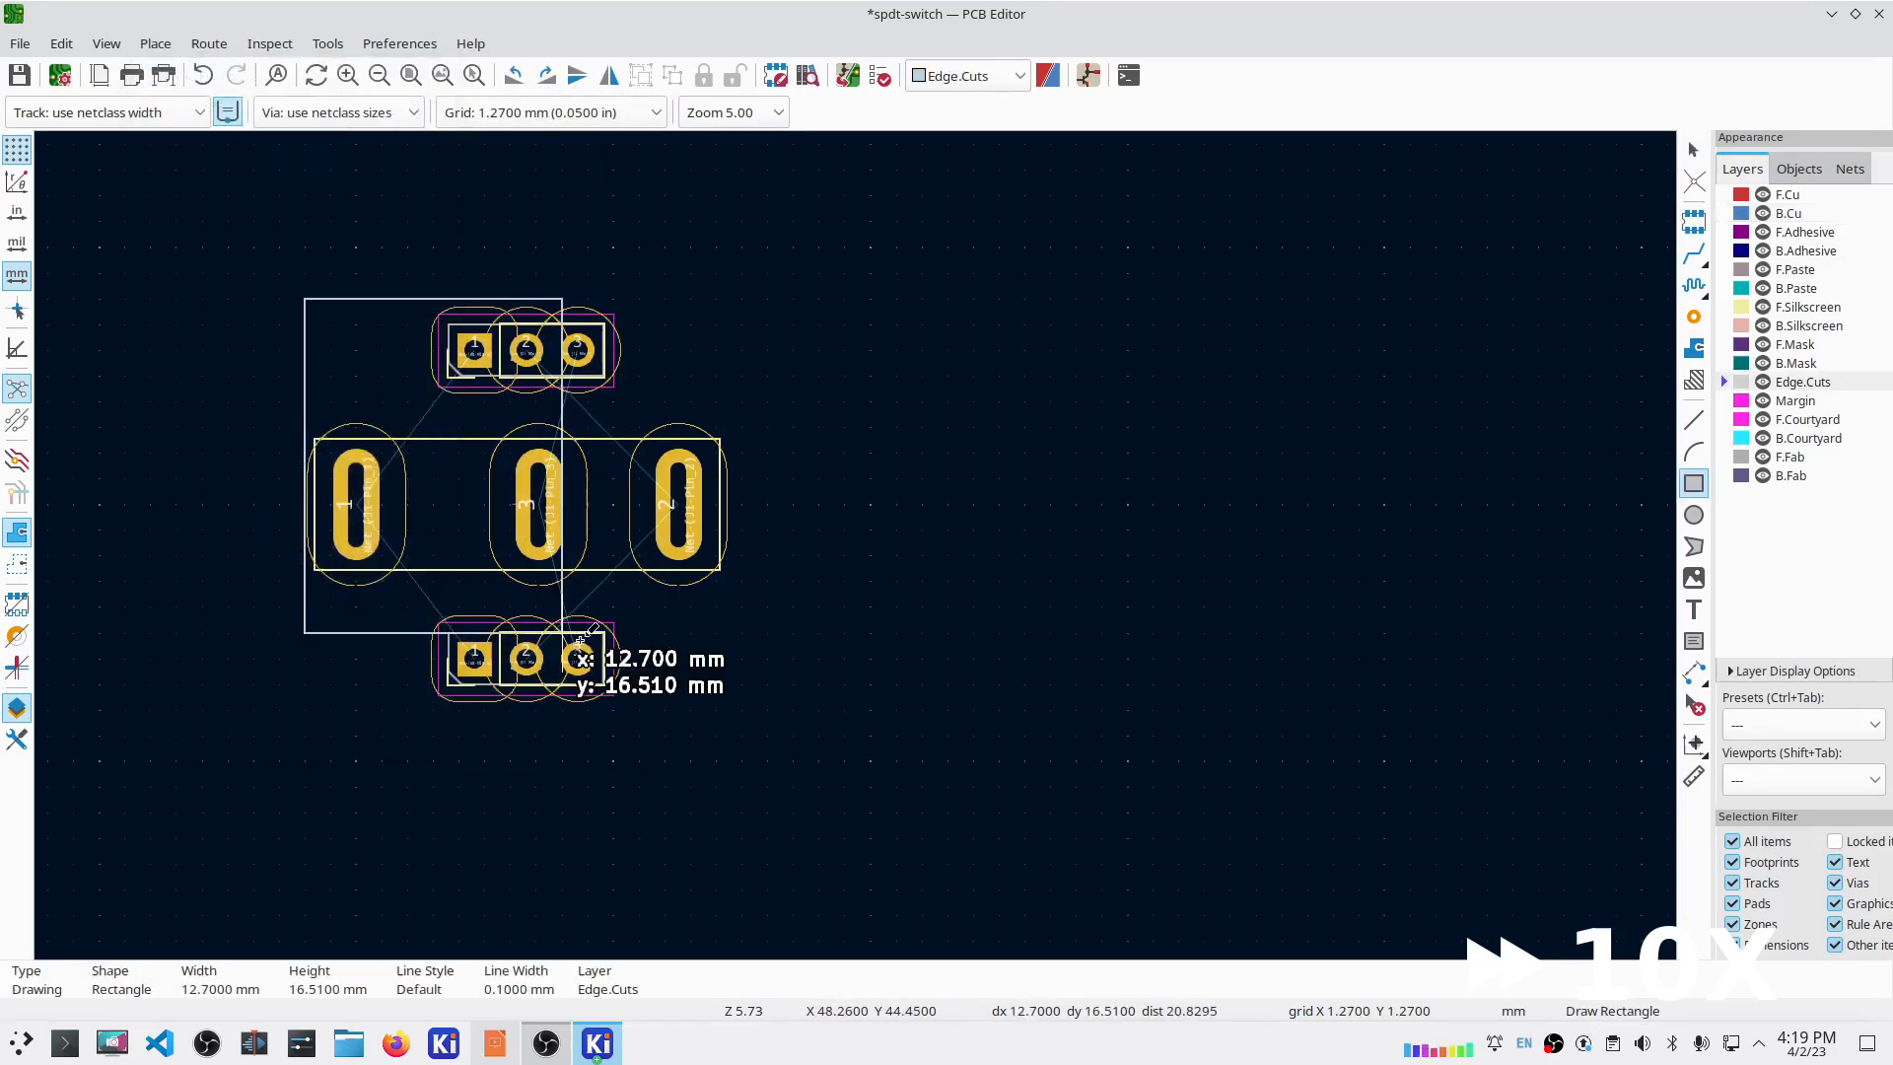
pyautogui.click(742, 710)
pyautogui.hotkey('ctrl', 'u')
pyautogui.press('Escape')
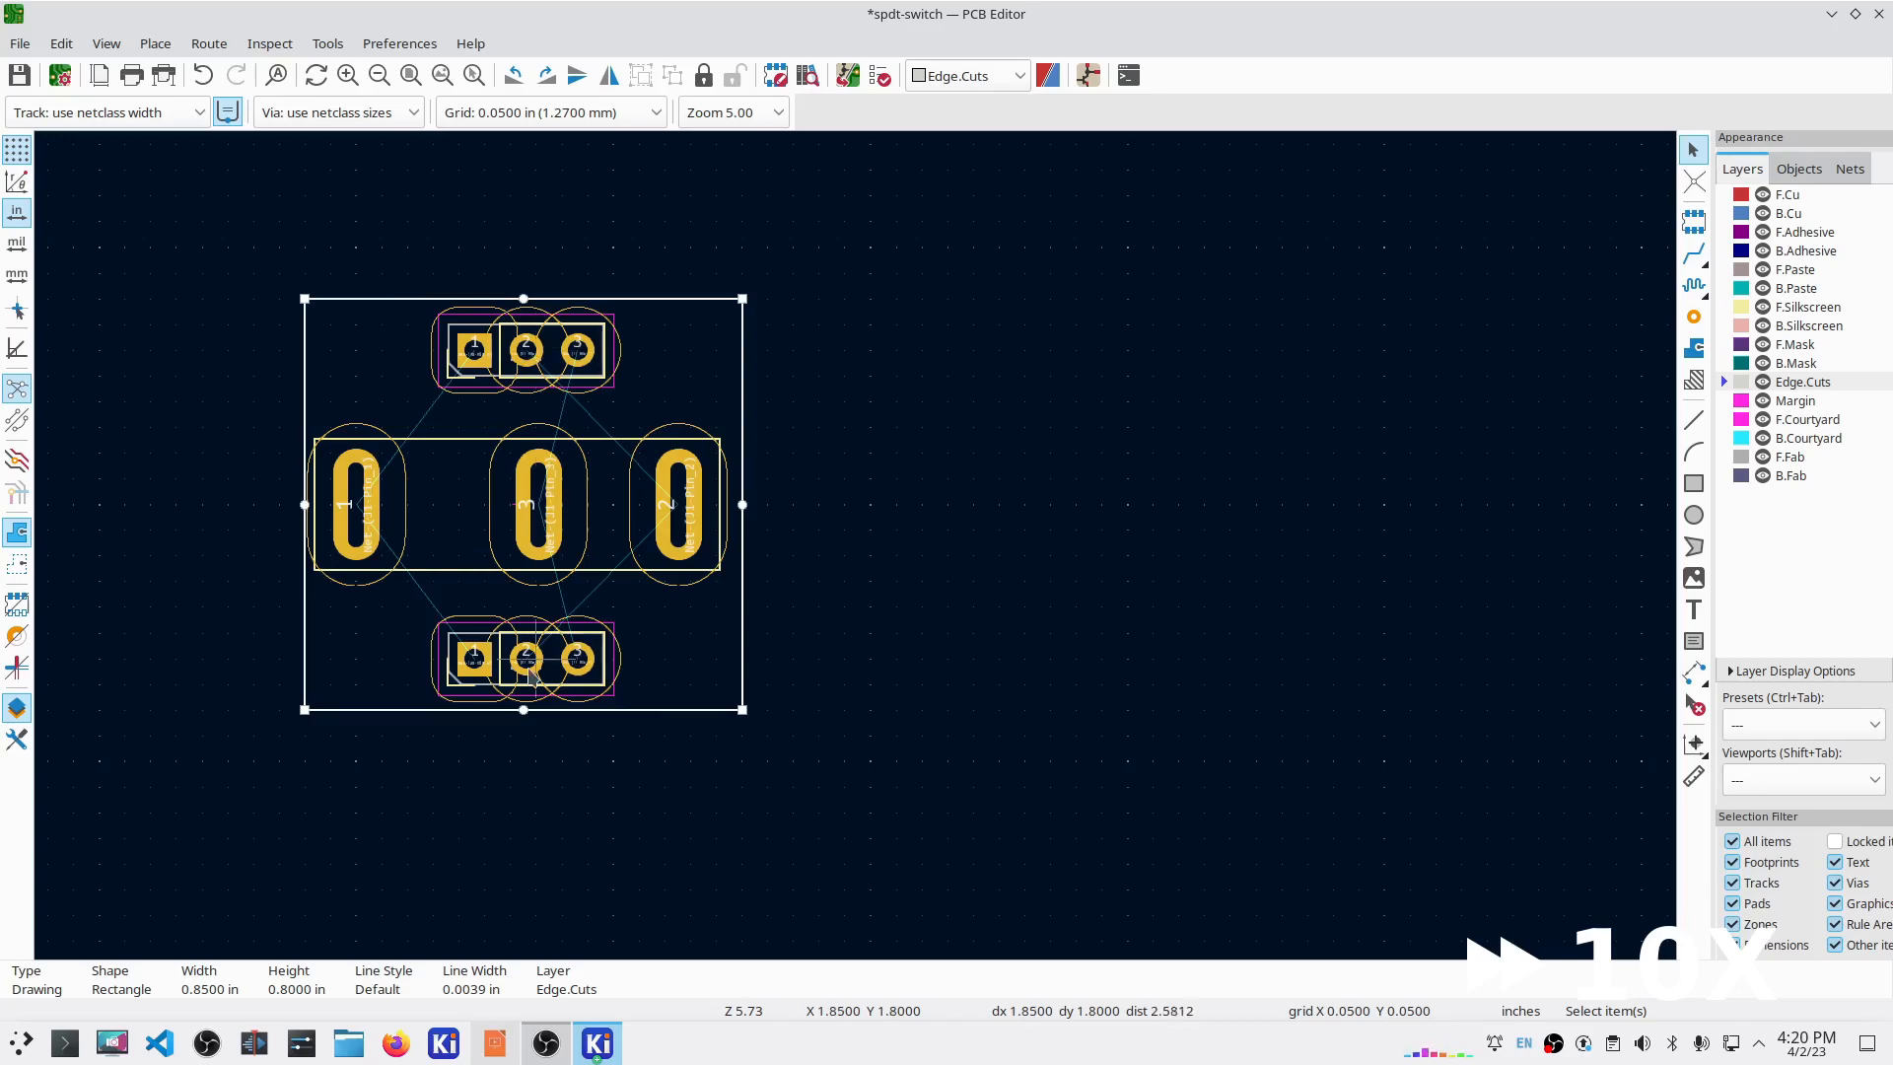
pyautogui.click(1694, 254)
# Step: Route a track from the top connector's pad 1 to switch pad 1
pyautogui.click(474, 350)
pyautogui.click(355, 505)
pyautogui.press('Escape')
pyautogui.doubleClick(433, 427)
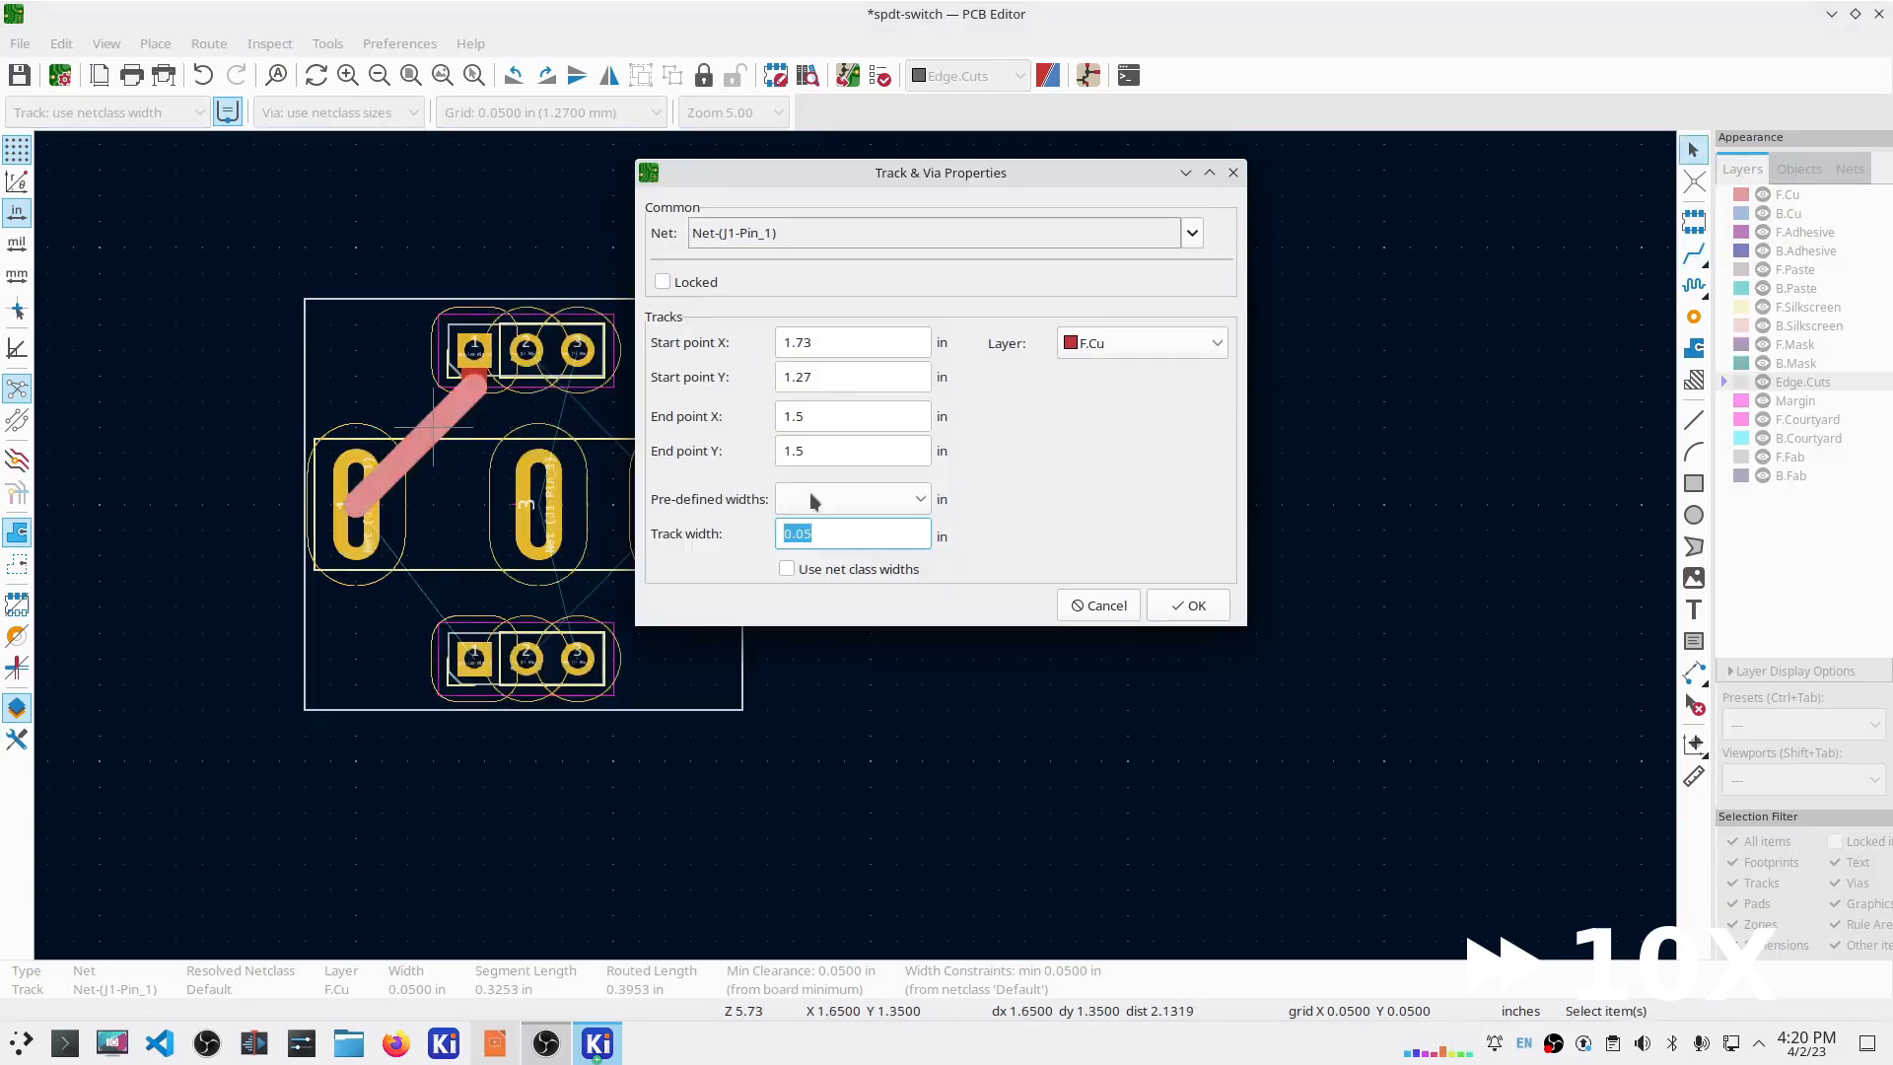
pyautogui.click(1104, 606)
# Step: Set the new track segments to 0.127 mm width, working in millimetres
pyautogui.doubleClick(414, 445)
pyautogui.write('0.127')
pyautogui.press('Return')
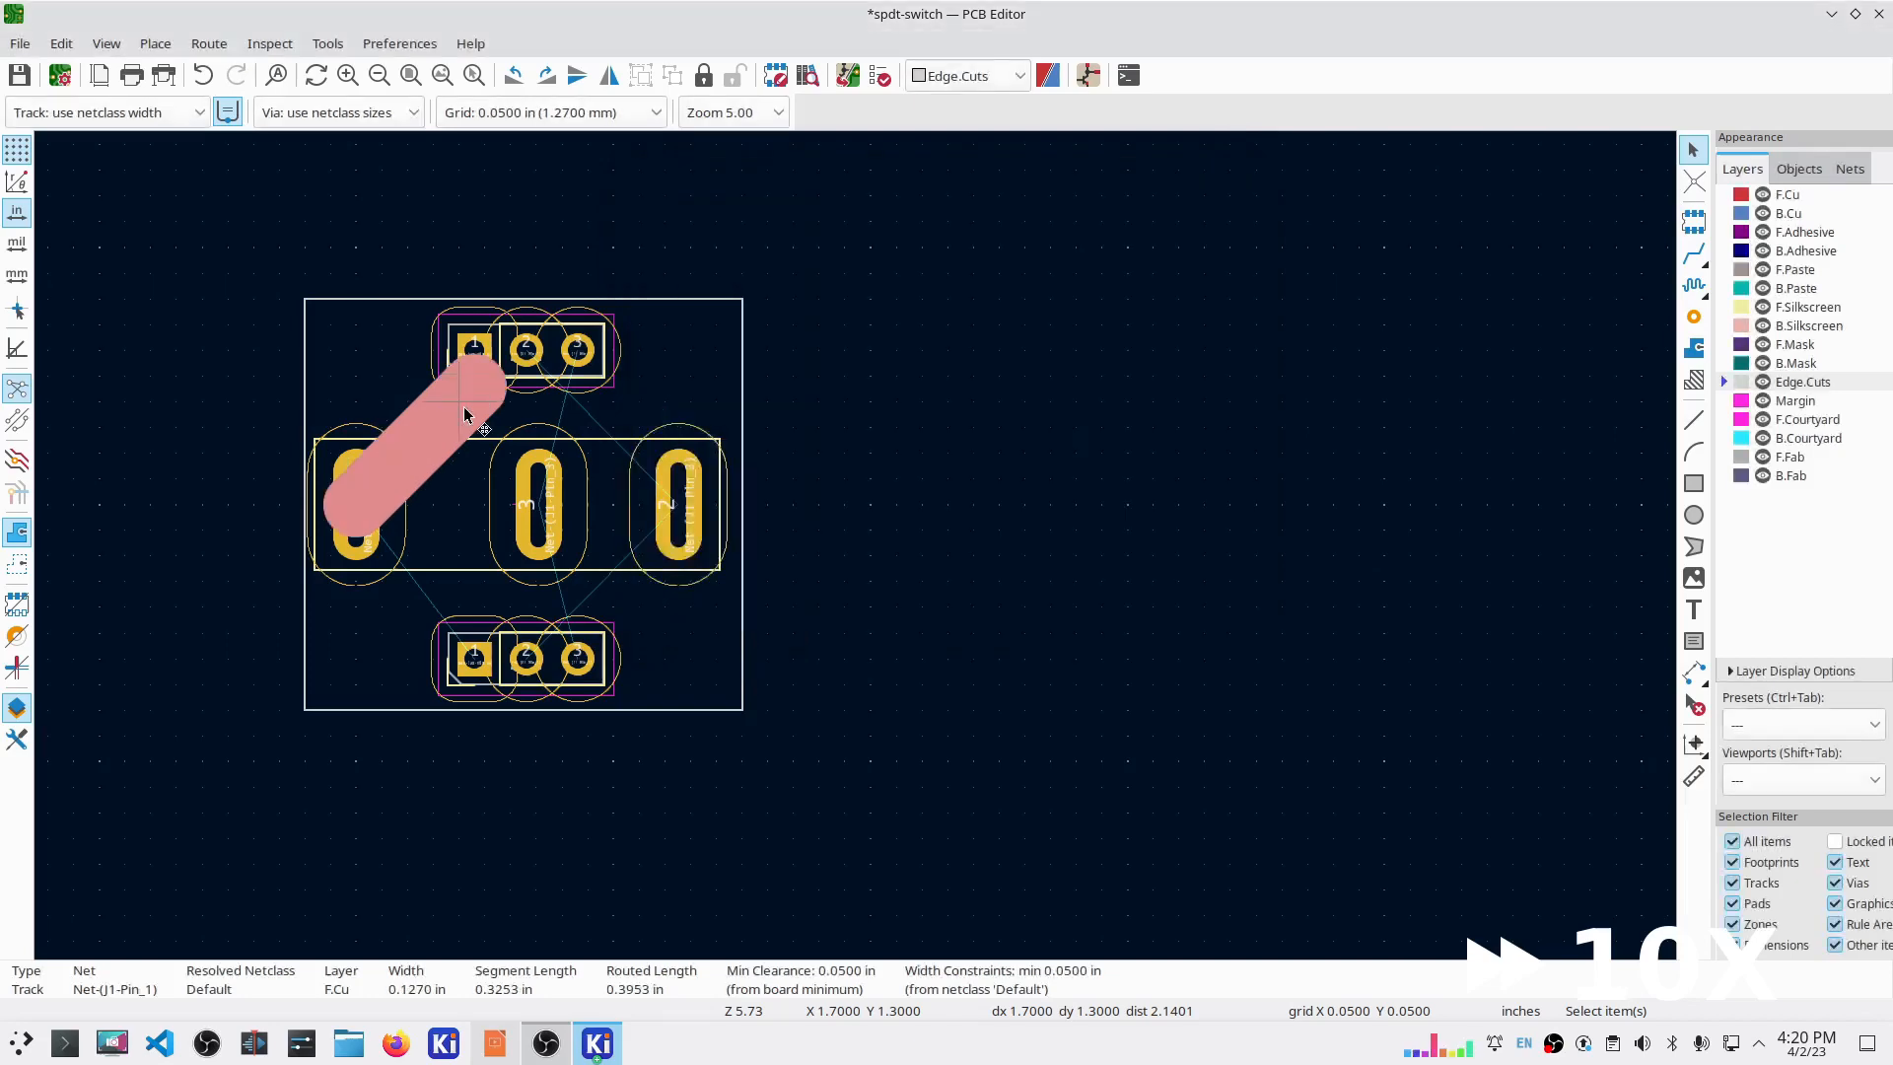
pyautogui.click(17, 276)
pyautogui.doubleClick(448, 419)
pyautogui.write('0.127')
pyautogui.press('Return')
pyautogui.doubleClick(476, 375)
pyautogui.write('0.127')
pyautogui.press('Return')
pyautogui.doubleClick(457, 405)
pyautogui.press('Return')
# Step: Set the minimum clearance to 0.127 in Board Setup
pyautogui.click(20, 44)
pyautogui.click(168, 266)
pyautogui.doubleClick(823, 211)
pyautogui.write('0.127')
pyautogui.press('Return')
pyautogui.click(19, 43)
pyautogui.click(168, 267)
pyautogui.press('Return')
# Step: Route the pad 2 tracks on B.Cu from the top and bottom connectors to the switch
pyautogui.click(526, 350)
pyautogui.press('x')
pyautogui.click(474, 657)
pyautogui.click(526, 657)
pyautogui.click(678, 504)
# Step: Route the pad 3 tracks from the switch to both connectors' pad 3, then open the DRC
pyautogui.click(527, 350)
pyautogui.click(678, 505)
pyautogui.click(1788, 213)
pyautogui.click(578, 350)
pyautogui.click(539, 505)
pyautogui.click(539, 504)
pyautogui.press('Escape')
pyautogui.press('Escape')
pyautogui.press('x')
pyautogui.click(577, 659)
pyautogui.click(880, 76)
# Step: Run the design rules check, close its results, and save the board
pyautogui.click(1238, 783)
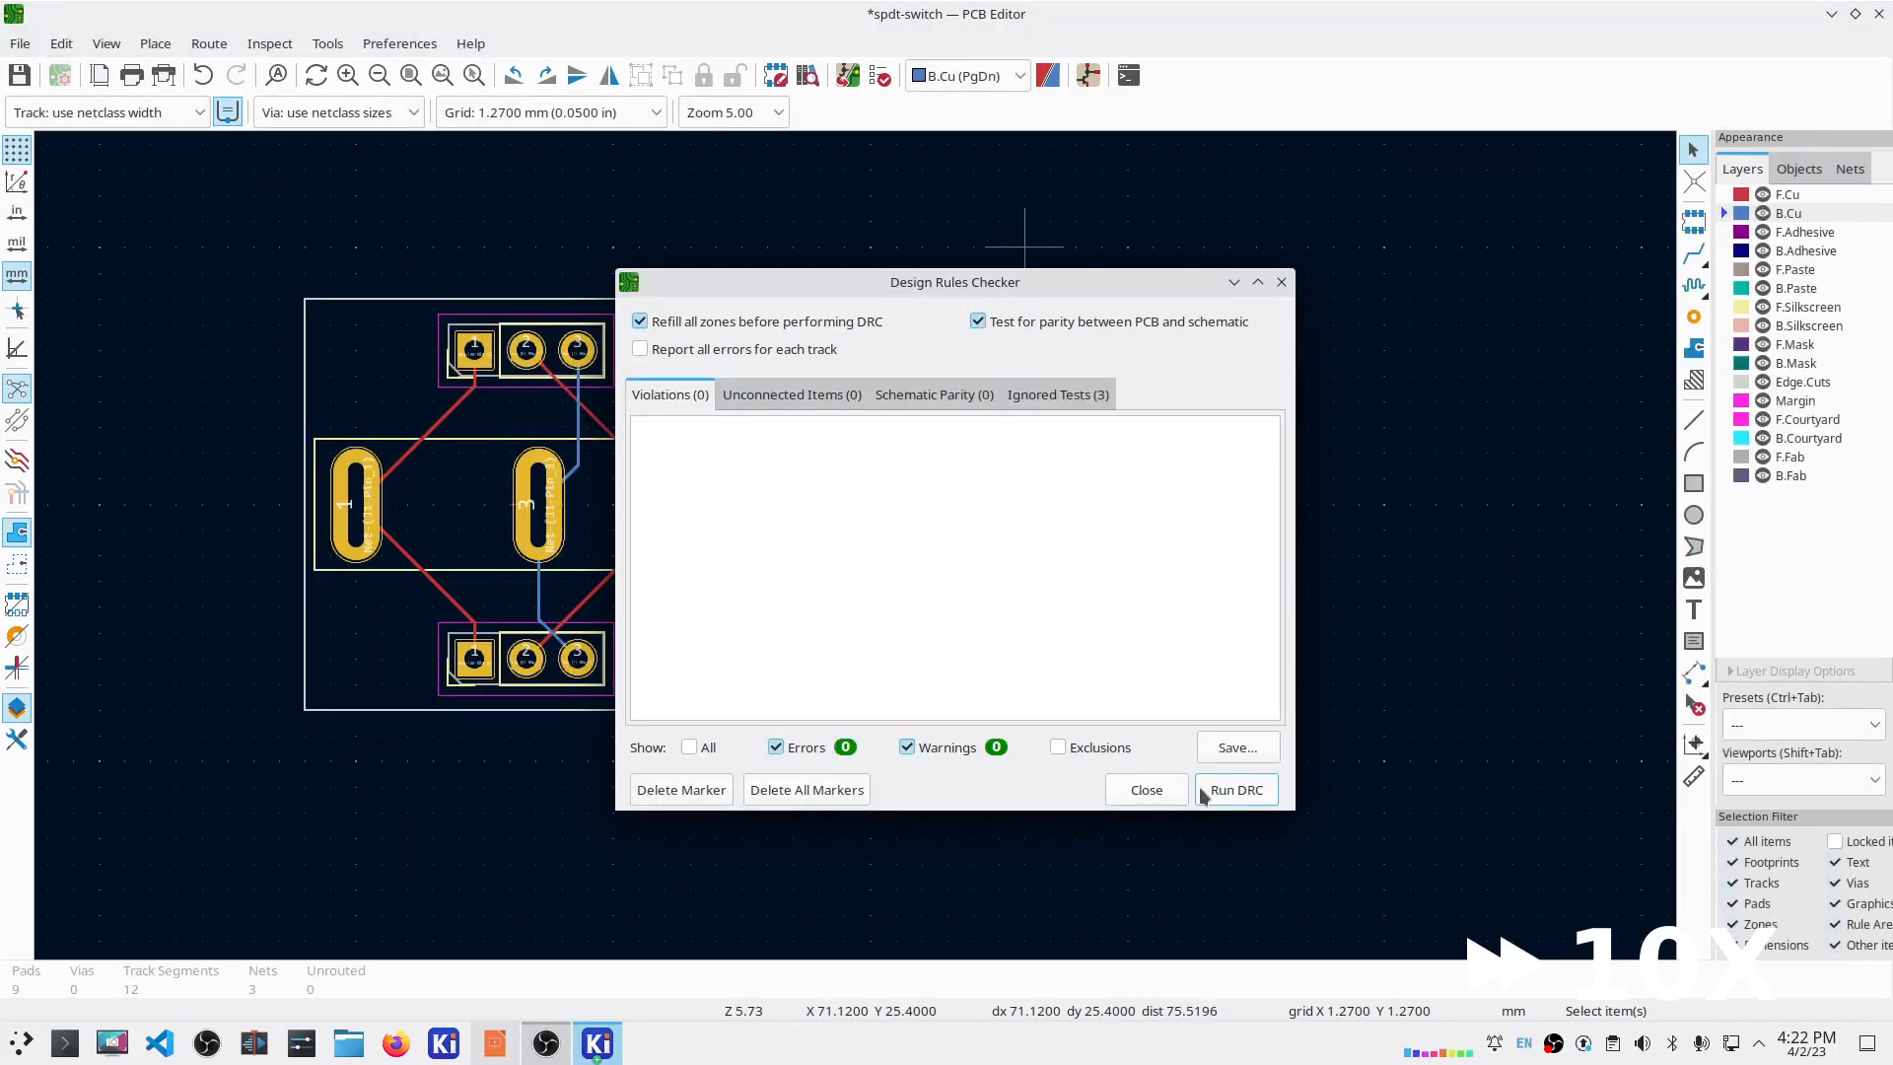
pyautogui.click(1147, 790)
pyautogui.click(20, 44)
# Step: Plot Gerbers with Protel extensions and soldermask subtracted from silkscreen, and generate drill files
pyautogui.click(59, 109)
pyautogui.click(20, 43)
pyautogui.click(59, 423)
pyautogui.click(890, 403)
pyautogui.click(889, 475)
pyautogui.click(1407, 711)
pyautogui.click(1225, 709)
# Step: Set the output directory to 'gerber' and plot the Gerbers plus drill and map files there
pyautogui.click(1276, 658)
pyautogui.click(1160, 657)
pyautogui.click(993, 58)
pyautogui.write('gerber')
pyautogui.click(1406, 709)
pyautogui.click(1226, 709)
pyautogui.click(1052, 657)
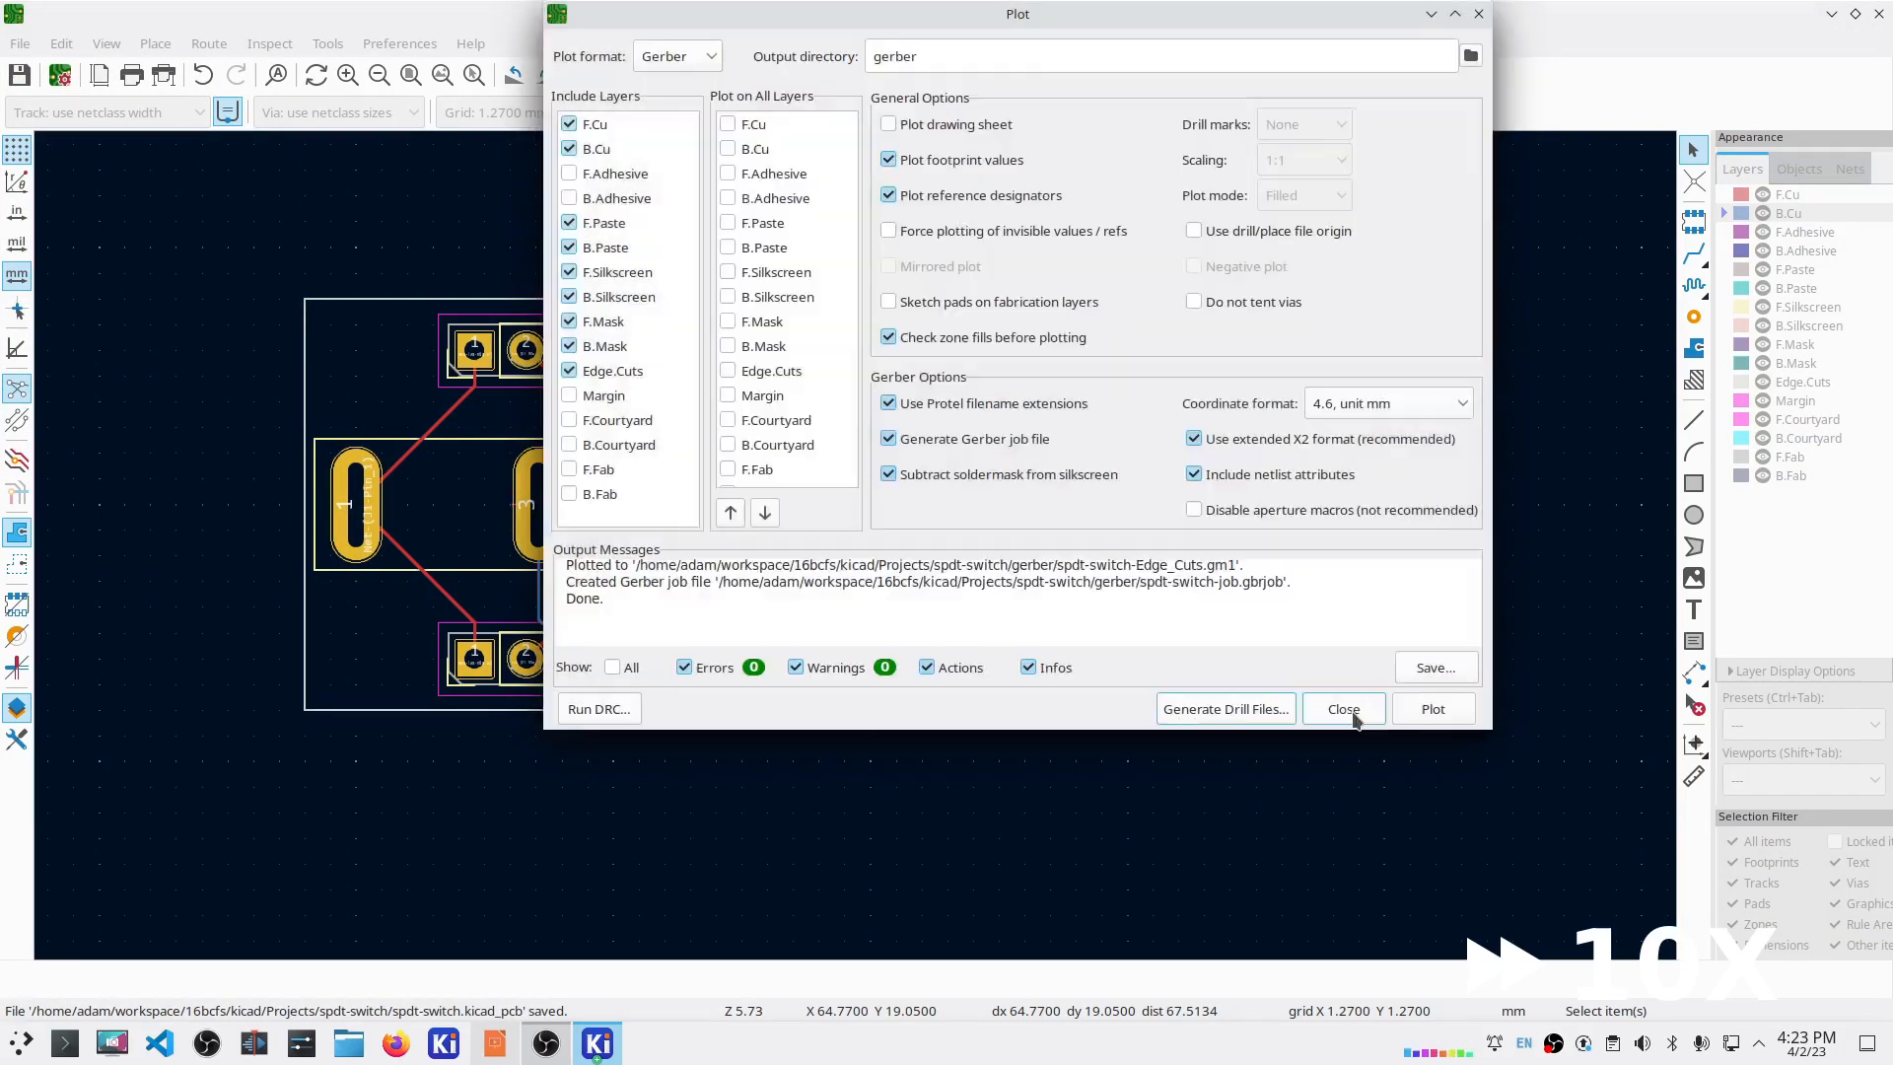
pyautogui.click(1161, 657)
pyautogui.click(1344, 709)
pyautogui.click(348, 1043)
# Step: Delete the stray Gerber files left in the project folder
pyautogui.click(971, 348)
pyautogui.keyDown('shift'); pyautogui.click(937, 632); pyautogui.keyUp('shift')
pyautogui.press('Delete')
# Step: Review the back copper, back silkscreen and front mask Gerbers from the gerber folder
pyautogui.click(598, 1043)
pyautogui.click(597, 1043)
pyautogui.doubleClick(698, 349)
pyautogui.doubleClick(719, 377)
pyautogui.click(1878, 14)
pyautogui.doubleClick(716, 458)
pyautogui.click(1878, 14)
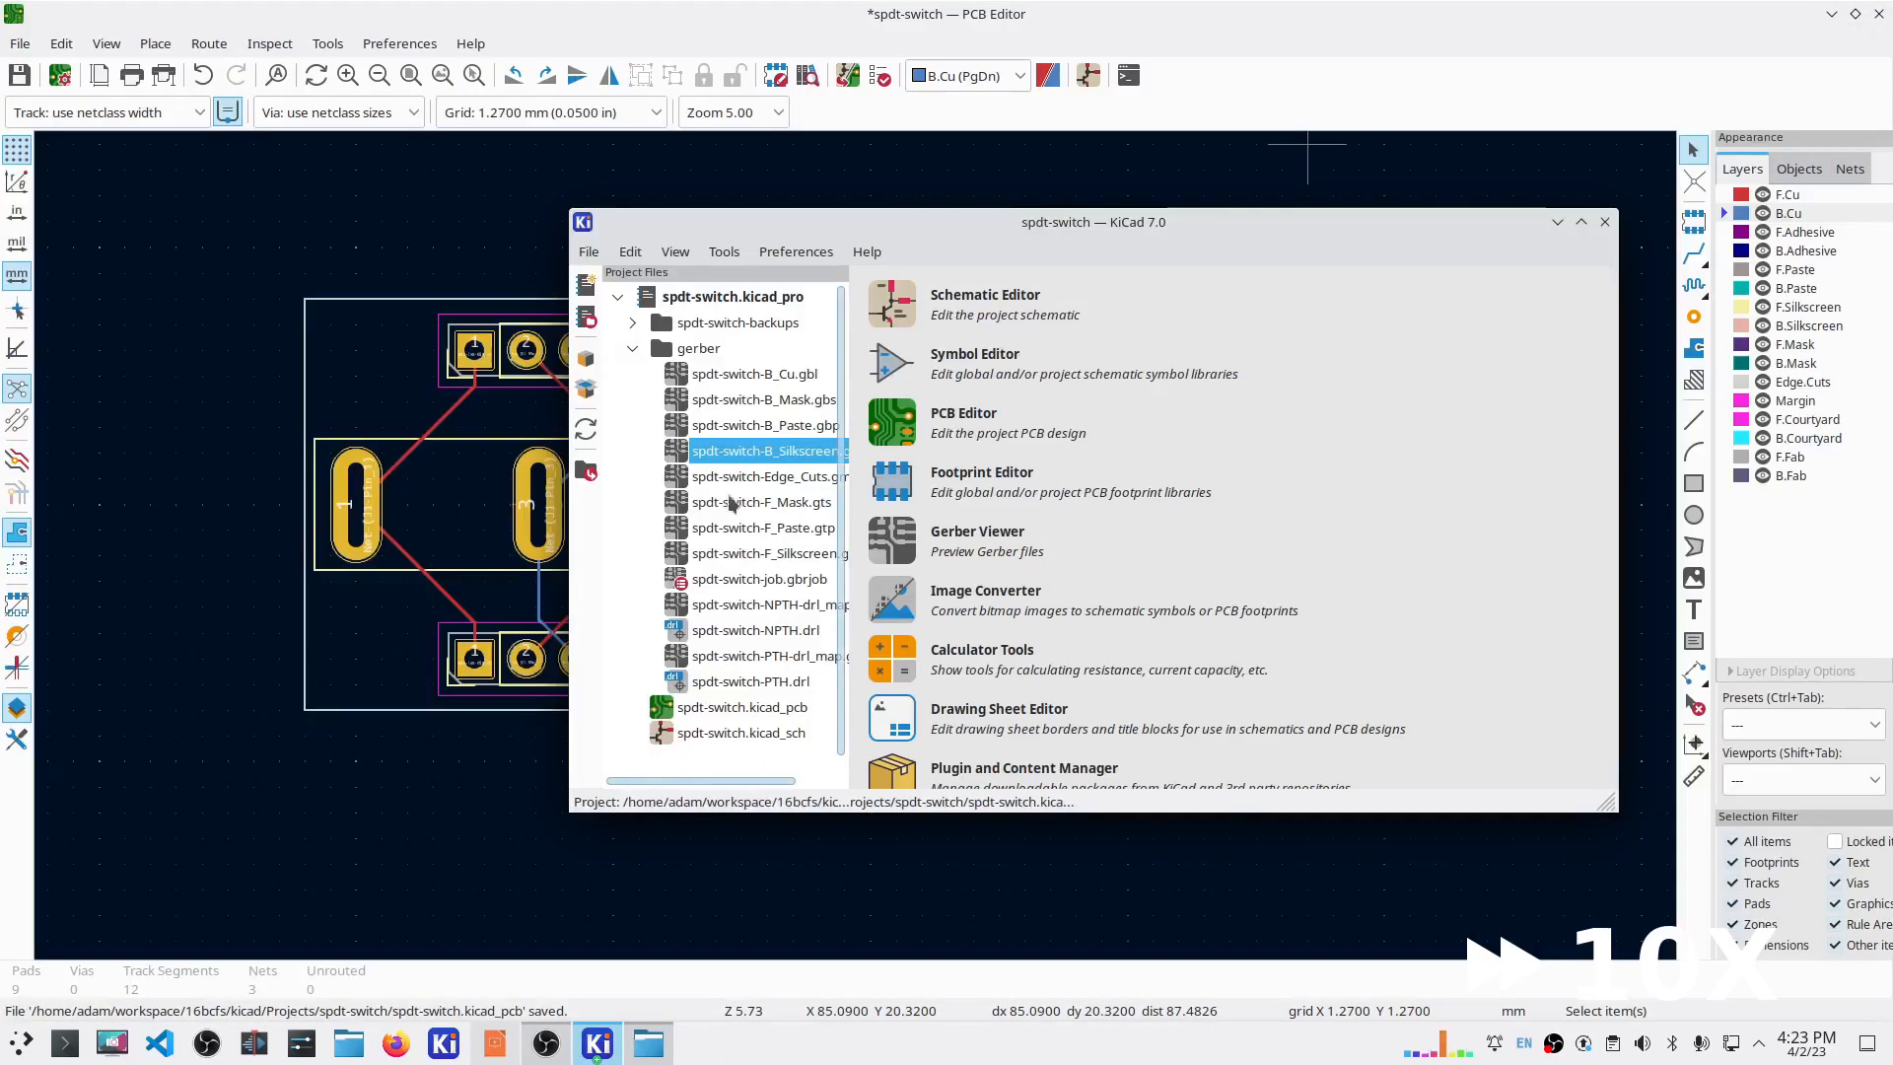
pyautogui.doubleClick(751, 510)
pyautogui.click(758, 557)
pyautogui.click(752, 377)
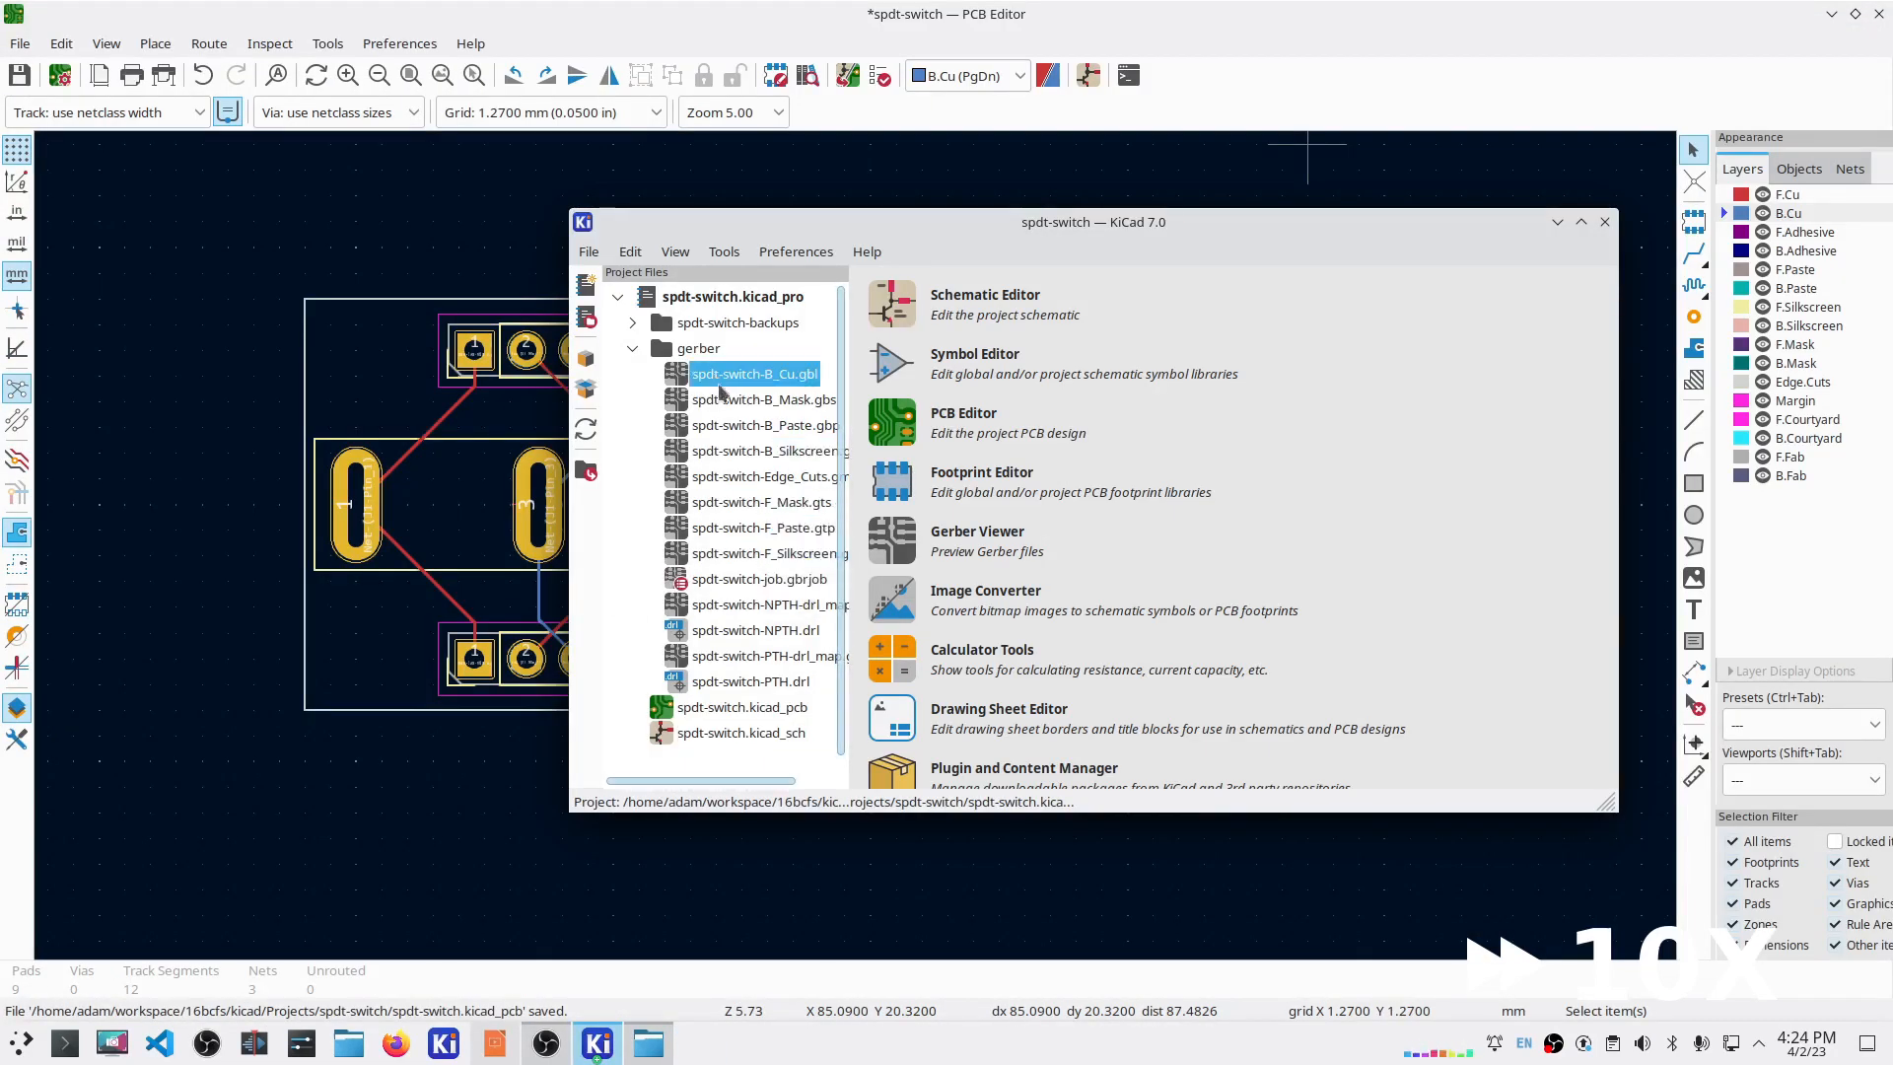
pyautogui.click(1605, 222)
pyautogui.click(972, 600)
# Step: Plot the Gerbers again and regenerate the drill files and drill map
pyautogui.click(19, 43)
pyautogui.click(305, 281)
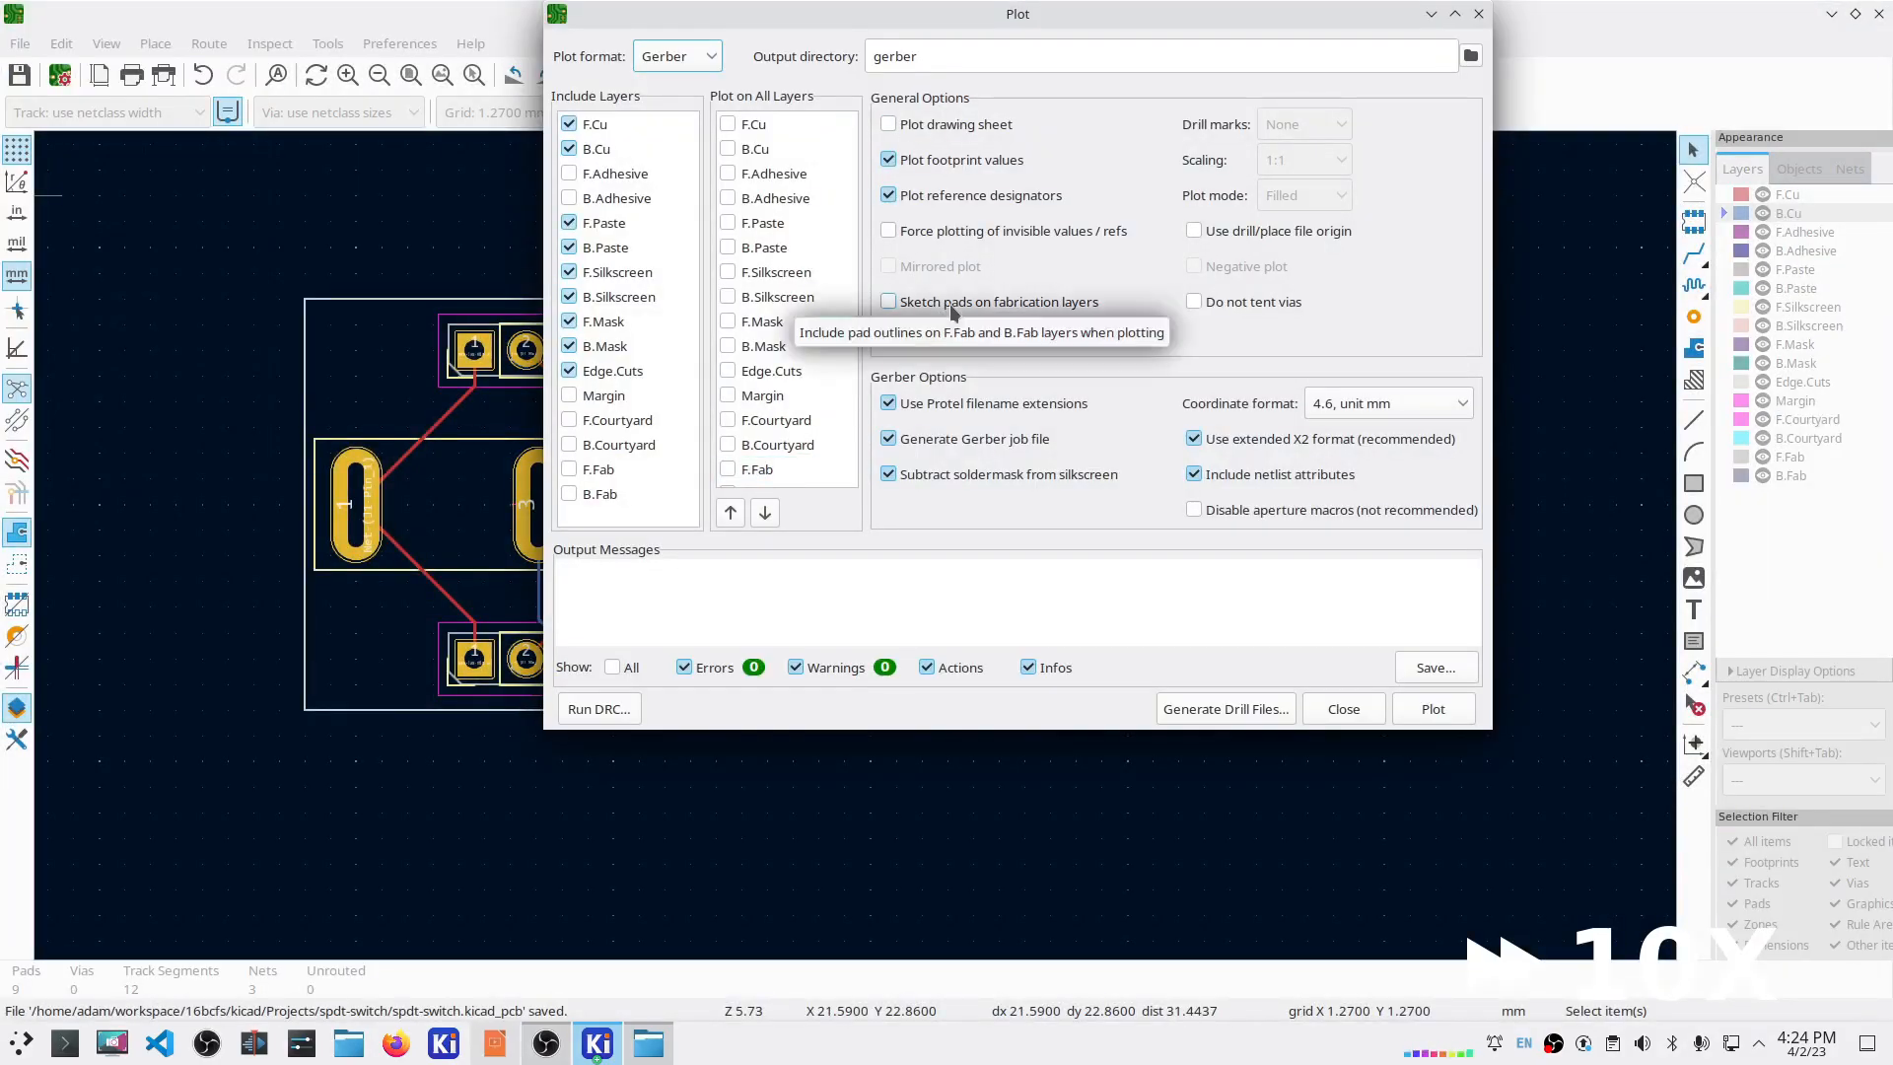
pyautogui.click(1434, 709)
pyautogui.click(1225, 709)
pyautogui.click(1268, 655)
pyautogui.click(1097, 659)
pyautogui.click(1162, 656)
pyautogui.click(1344, 709)
# Step: Check the front copper Gerber, plated-hole drill file and drill map in the viewer
pyautogui.click(597, 1043)
pyautogui.click(632, 348)
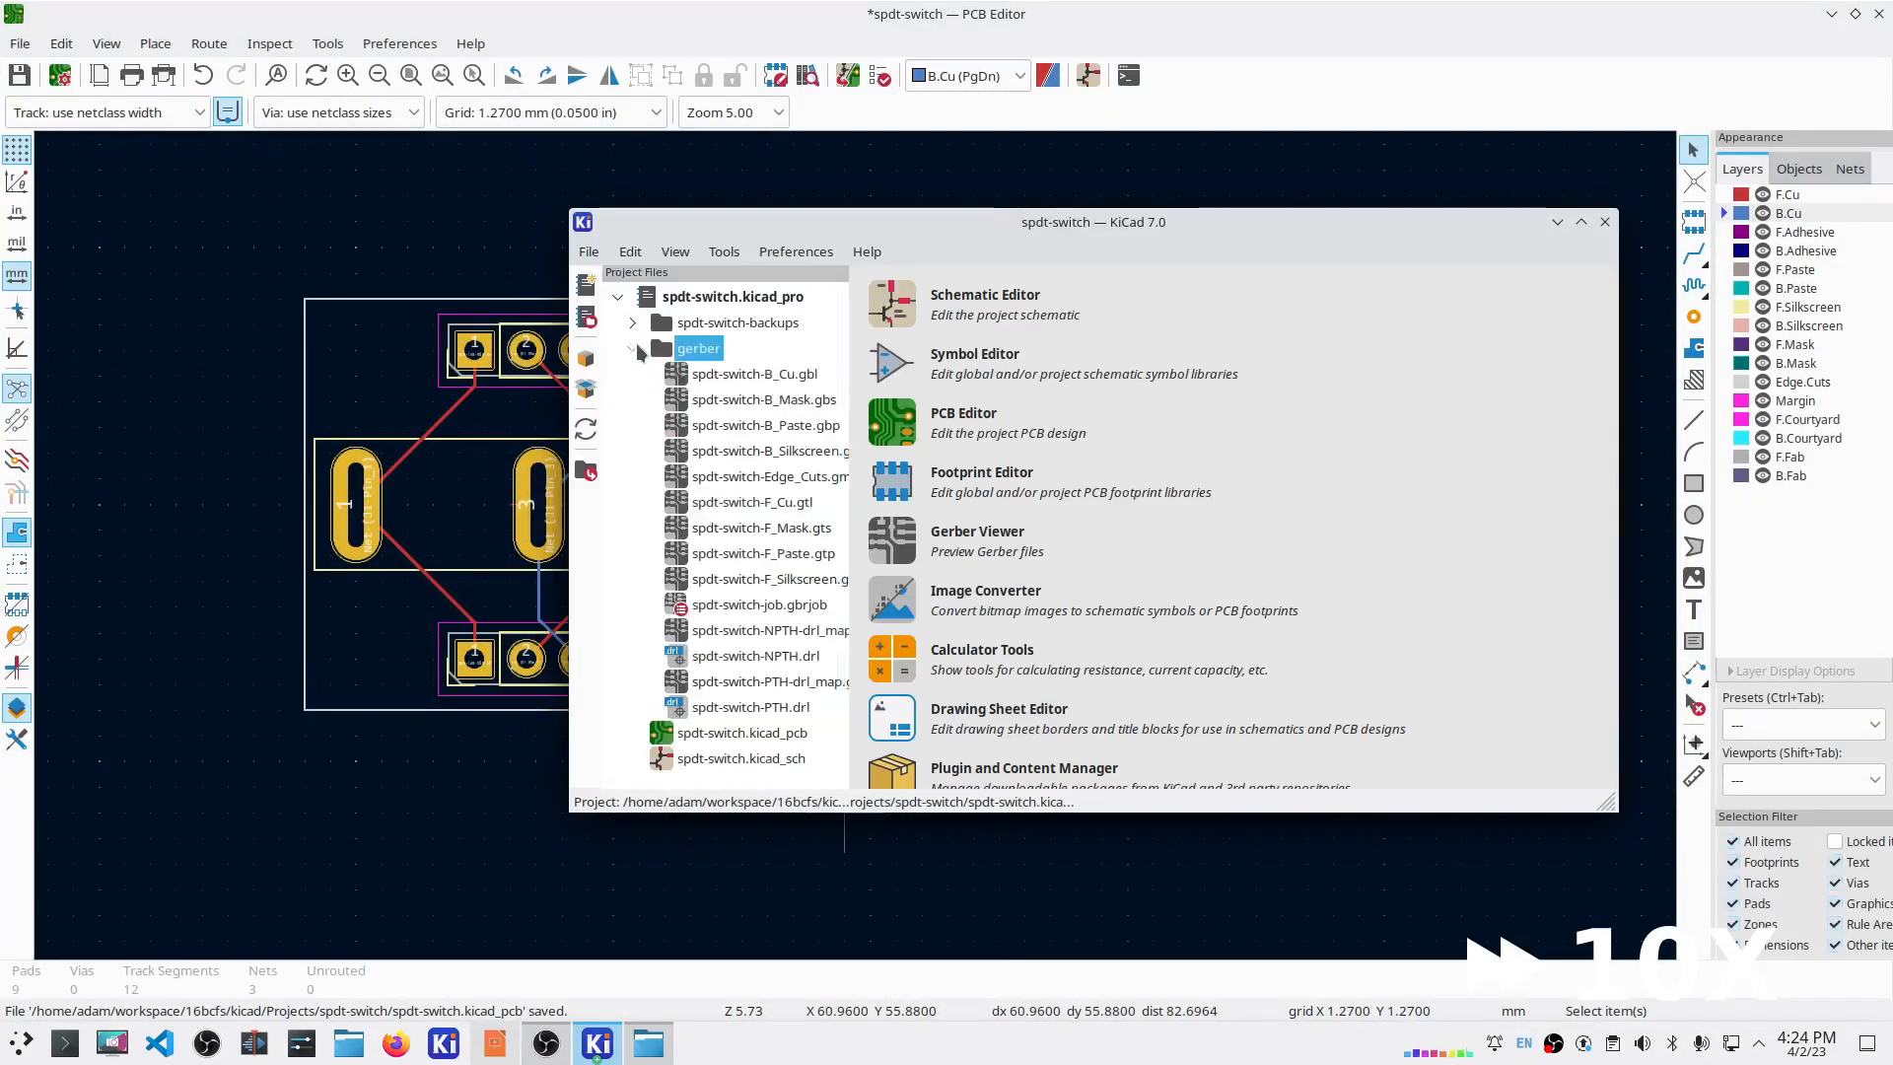
pyautogui.click(632, 348)
pyautogui.doubleClick(769, 503)
pyautogui.click(1878, 14)
pyautogui.doubleClick(753, 707)
pyautogui.click(1878, 12)
pyautogui.doubleClick(761, 687)
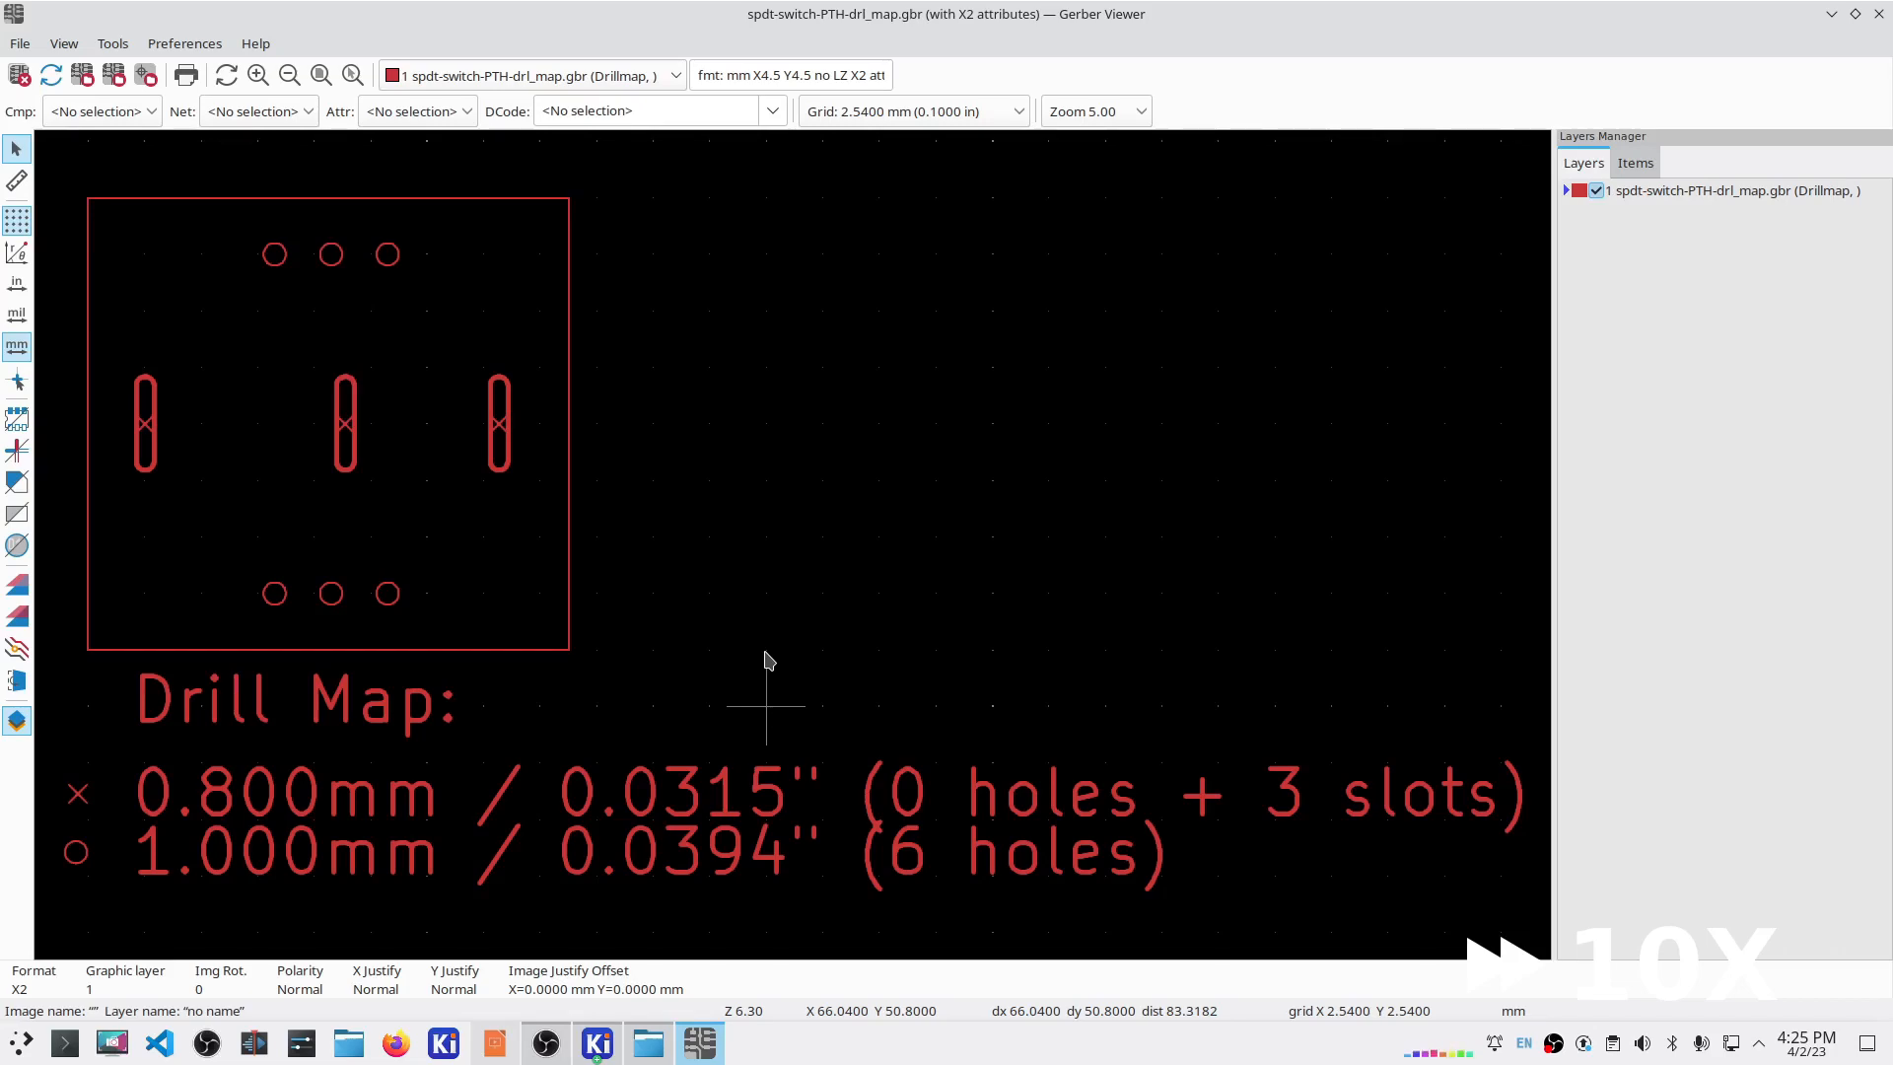
pyautogui.click(1878, 14)
pyautogui.click(1601, 221)
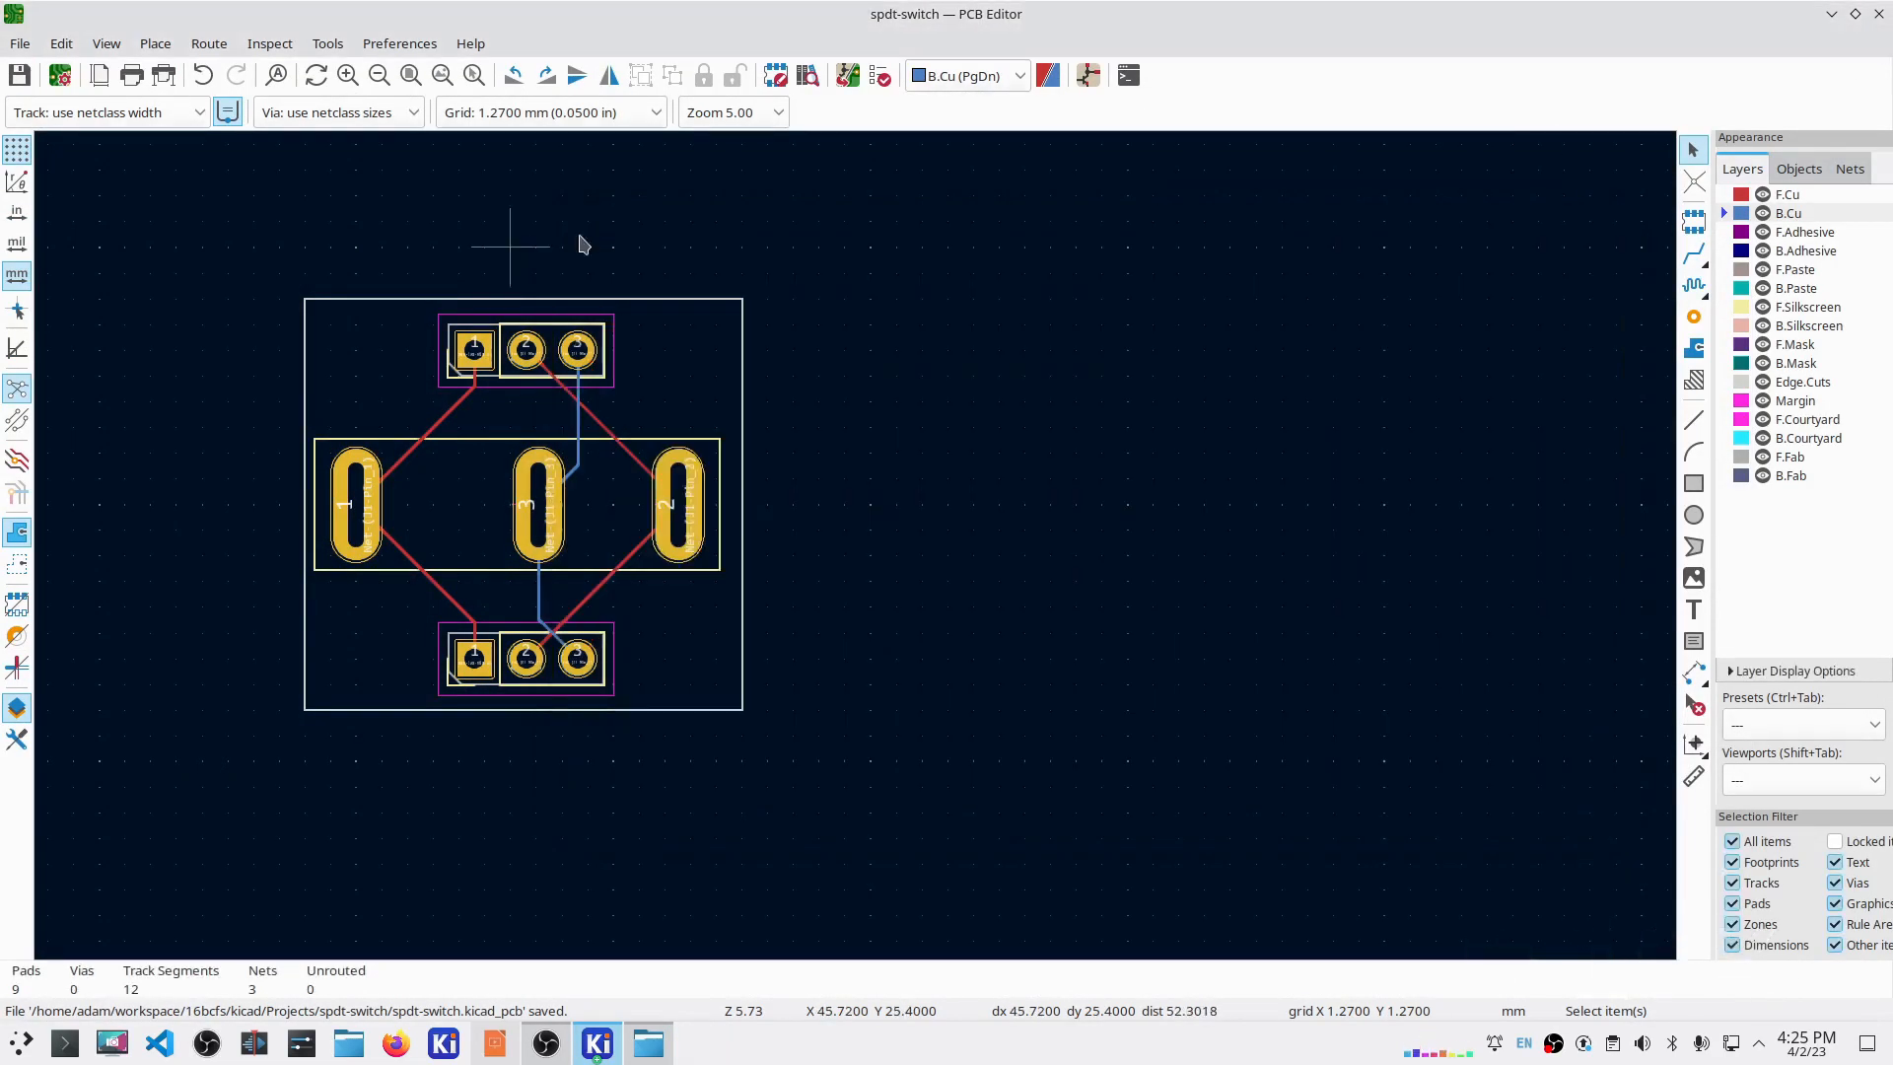